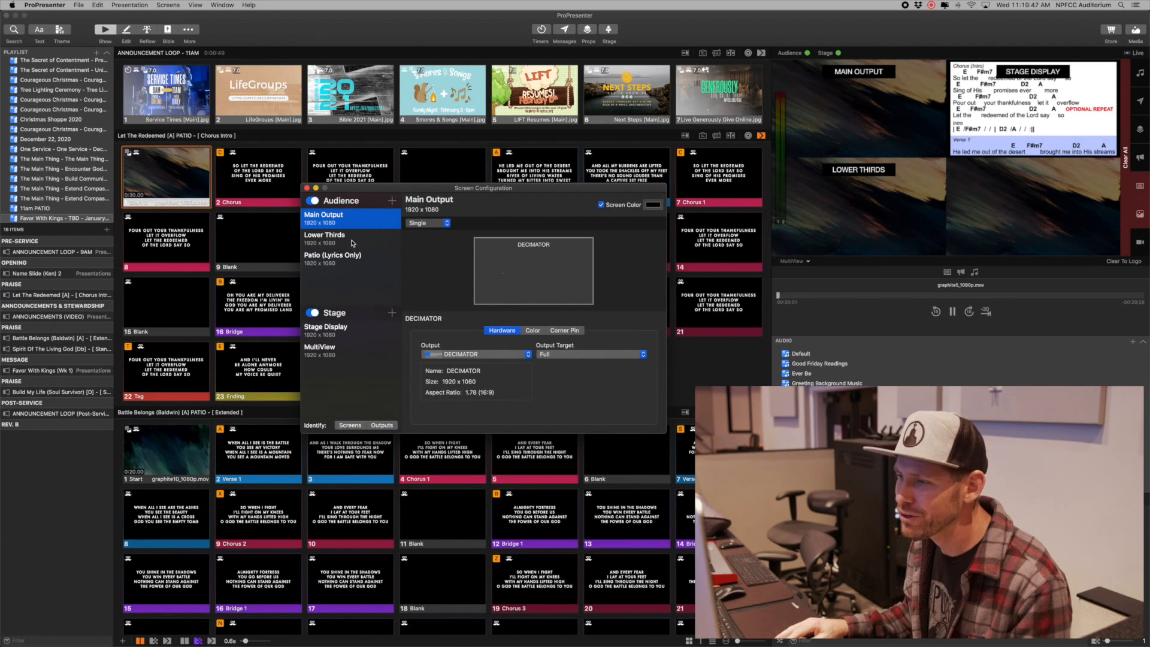
Review the hardware outputs of the Main Output and Lower Thirds screens, including the Lower Thirds alpha key settings
{"action": "left_click", "coordinate": [507, 355]}
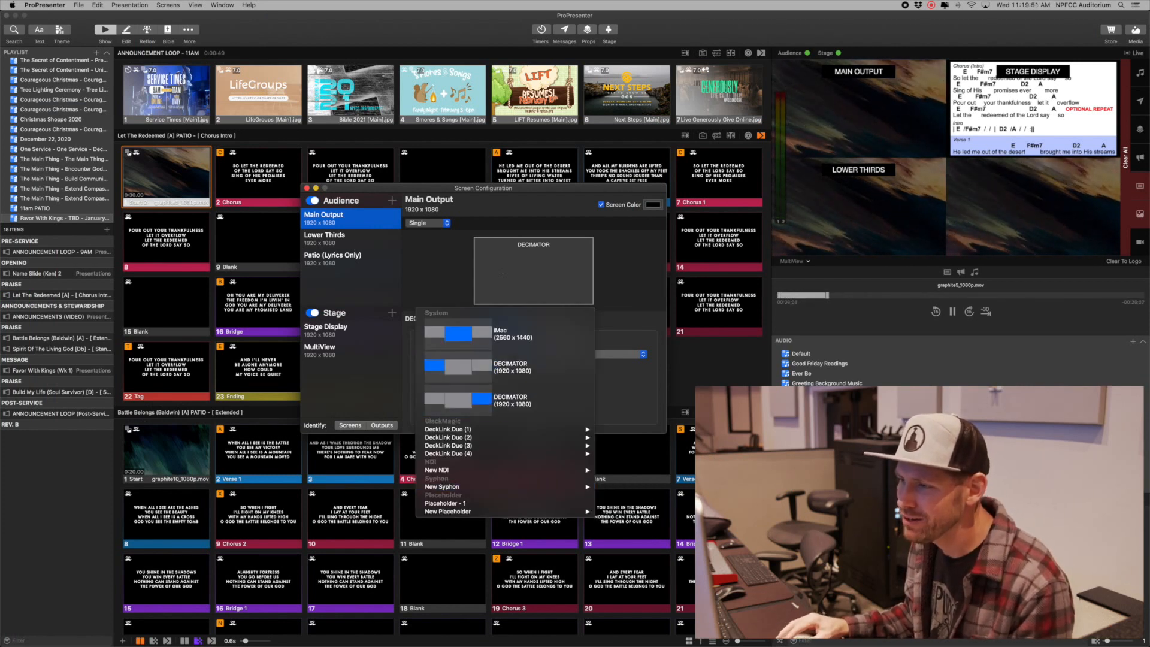
{"action": "left_click", "coordinate": [551, 374]}
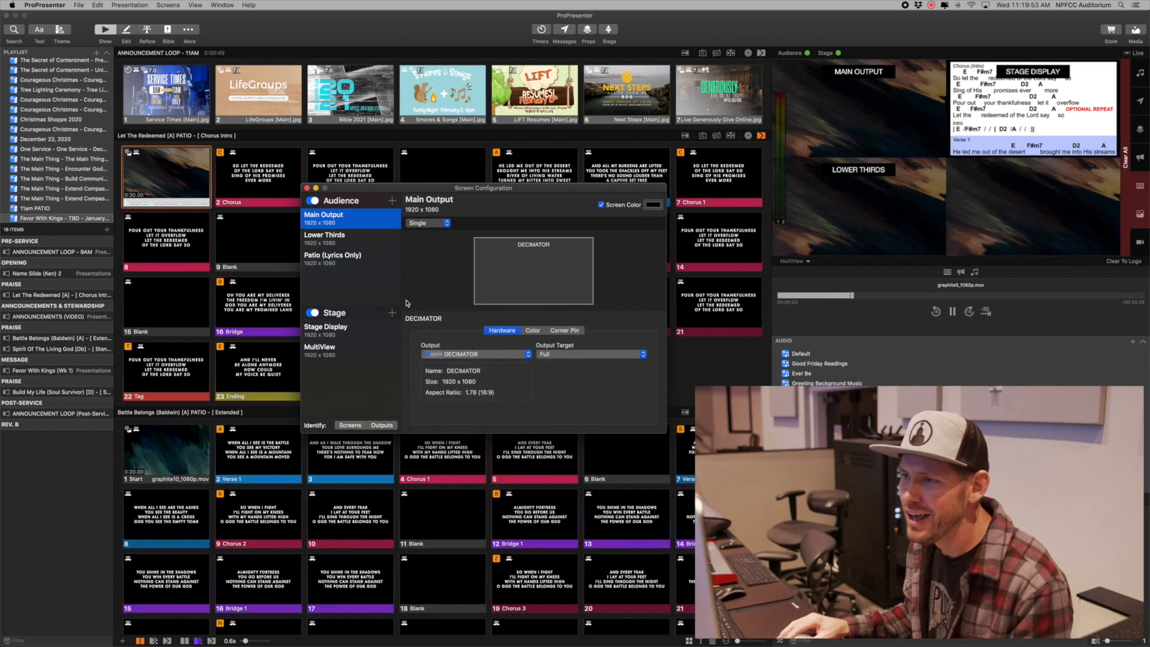
{"action": "left_click", "coordinate": [358, 240]}
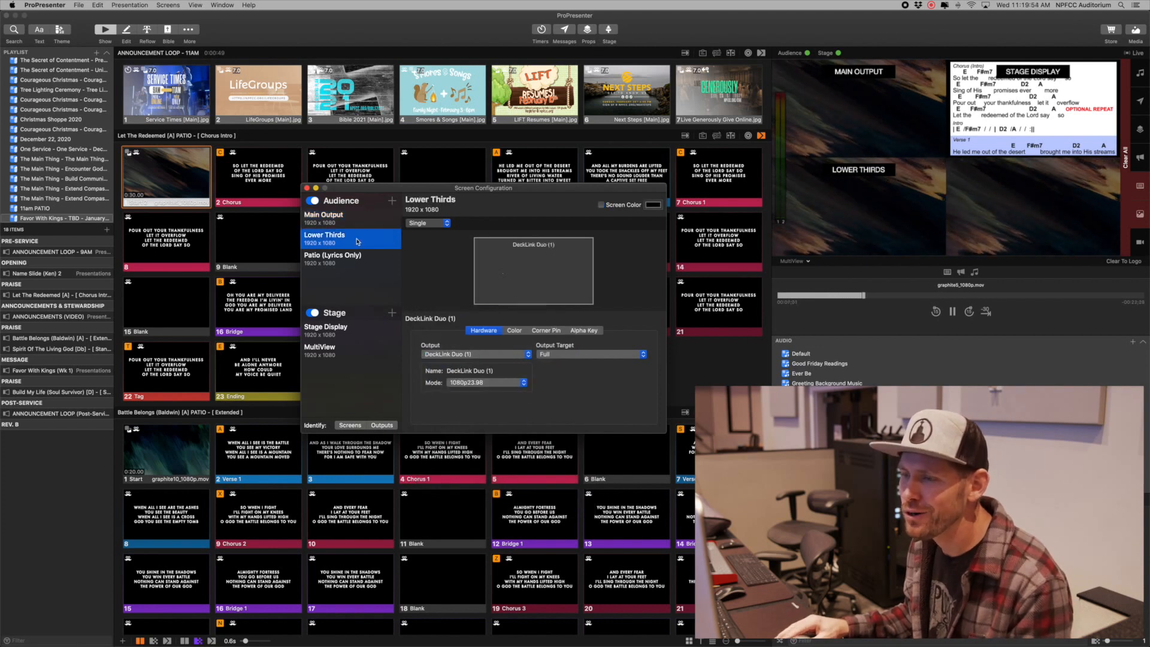
{"action": "left_click", "coordinate": [488, 356]}
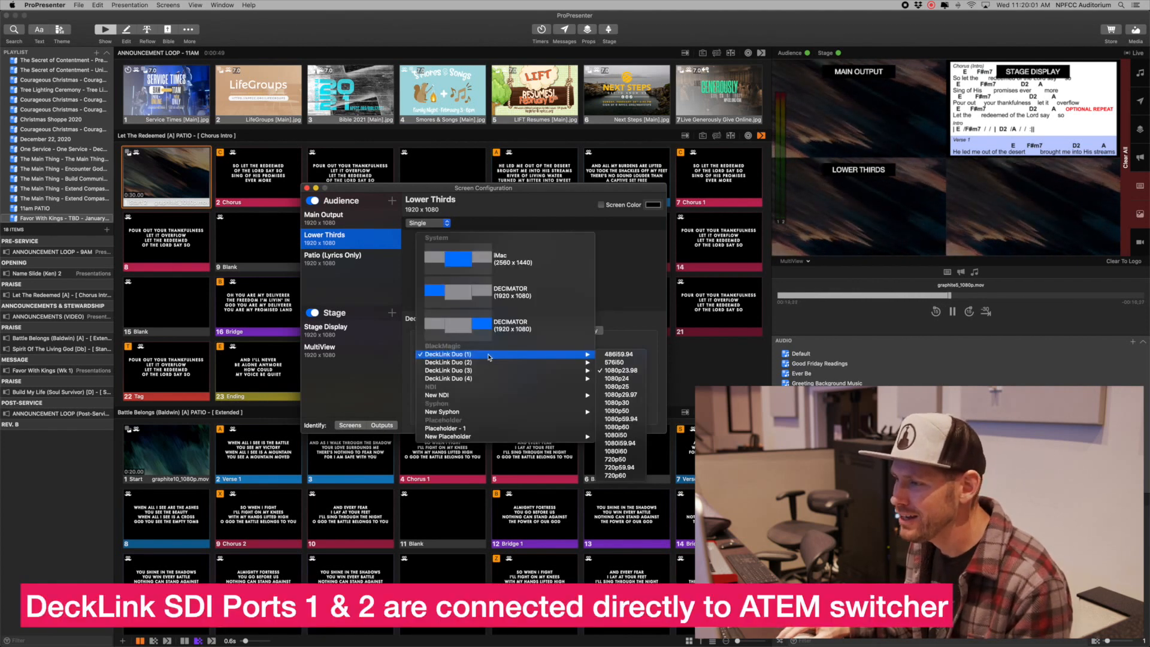
{"action": "left_click", "coordinate": [489, 357]}
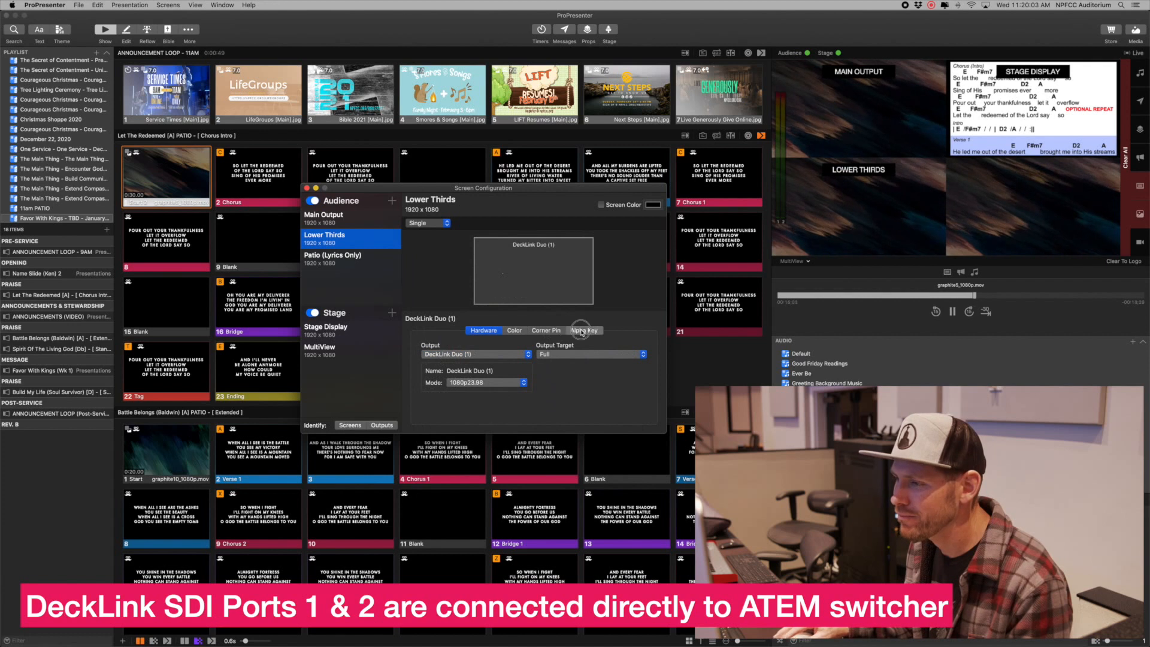
{"action": "left_click", "coordinate": [581, 331]}
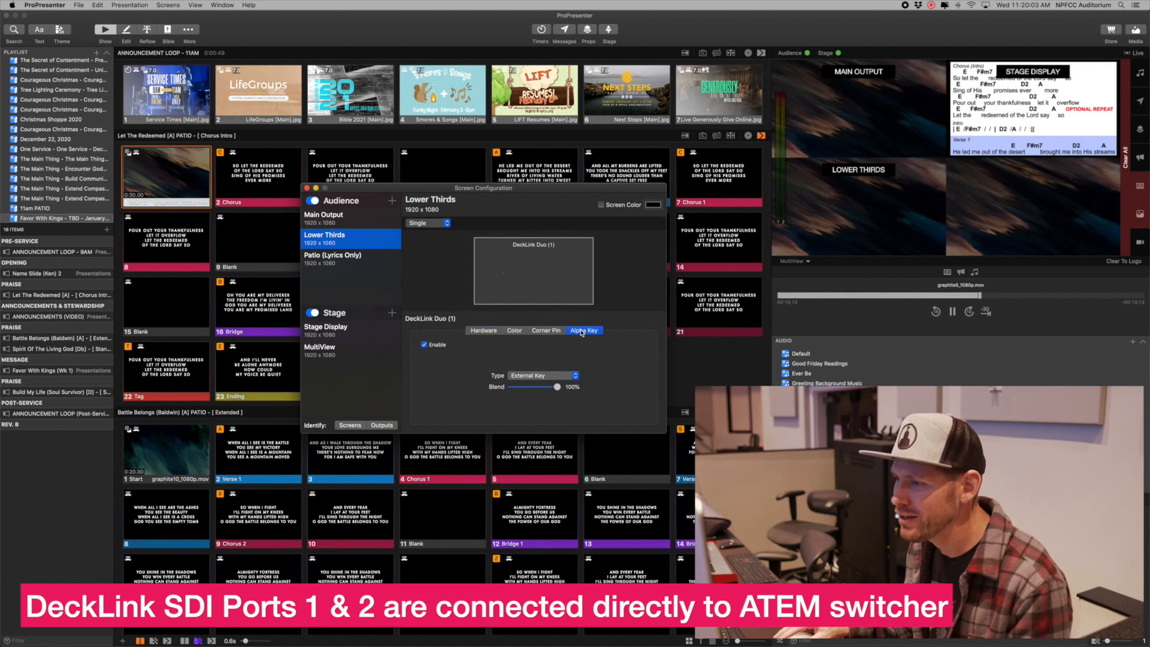
{"action": "left_click", "coordinate": [498, 331]}
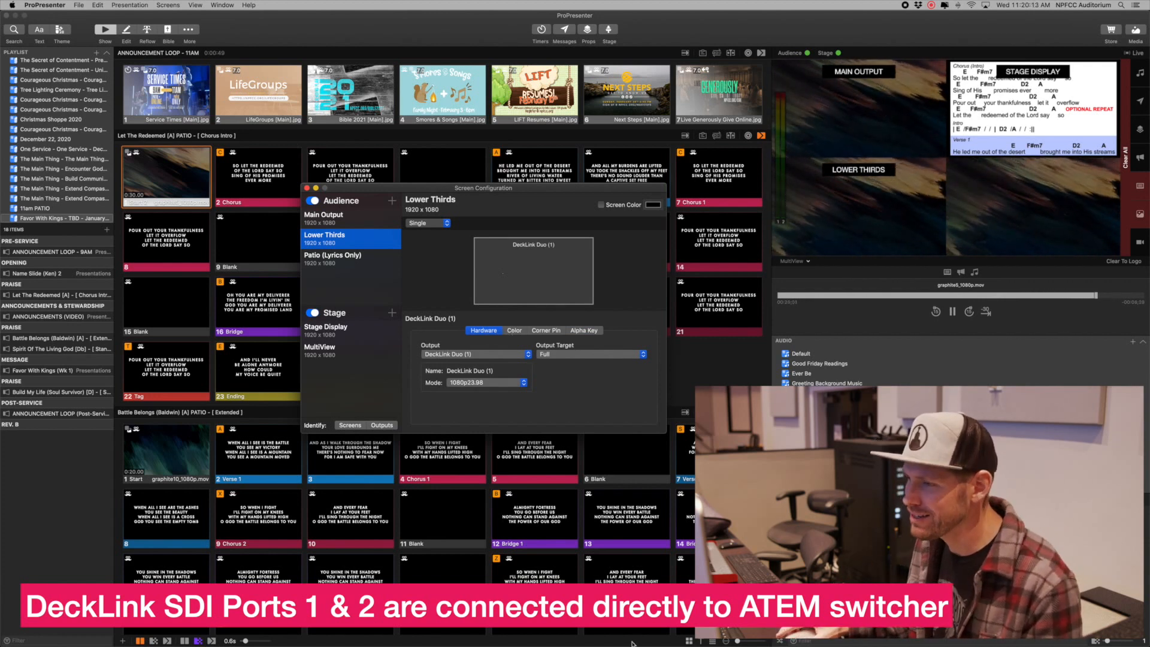
Switch to Blackmagic Desktop Video Setup and examine the video formats of the four DeckLink Duo ports
{"action": "mouse_move", "coordinate": [642, 645]}
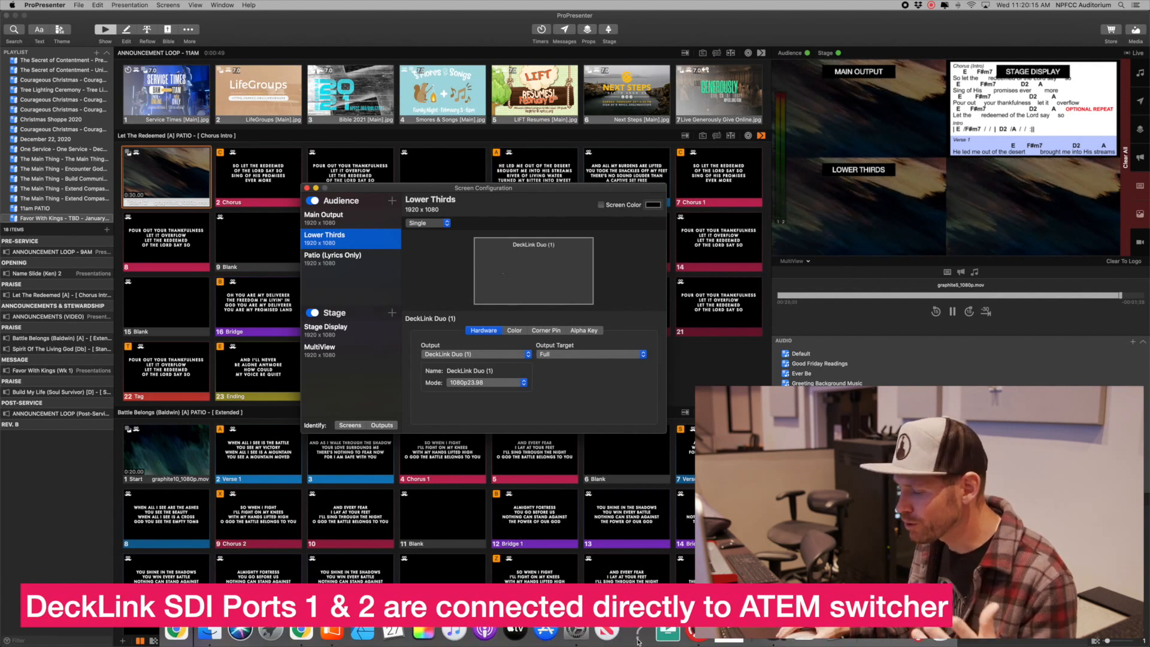
{"action": "left_click", "coordinate": [670, 636]}
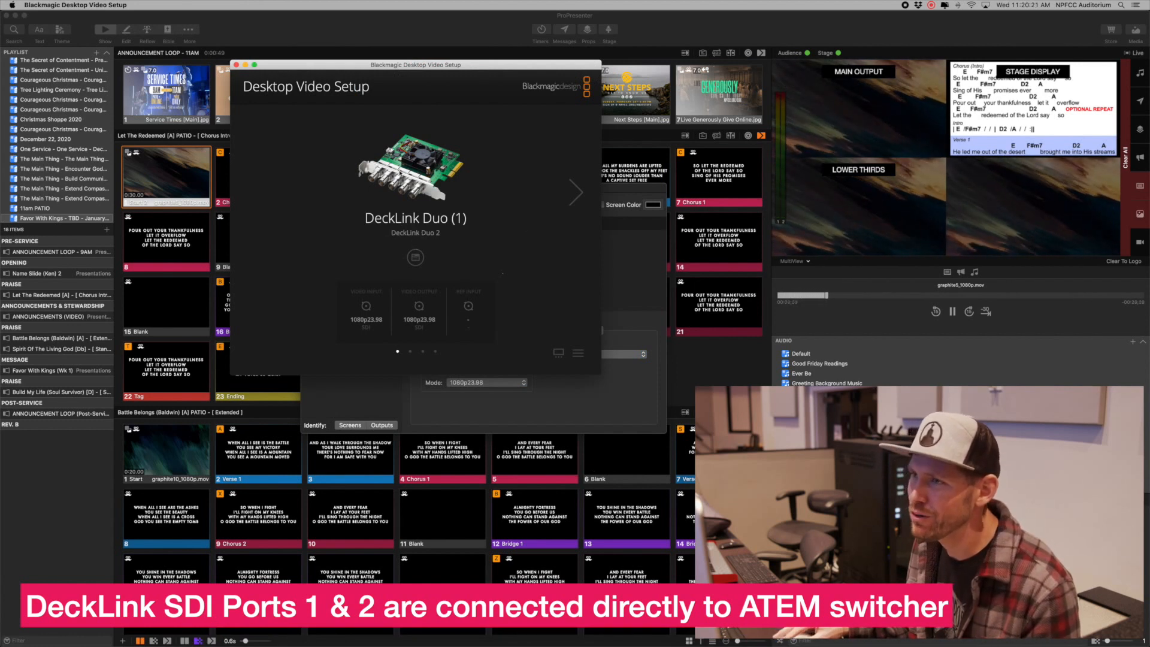
{"action": "left_click", "coordinate": [582, 193]}
{"action": "left_click", "coordinate": [581, 193]}
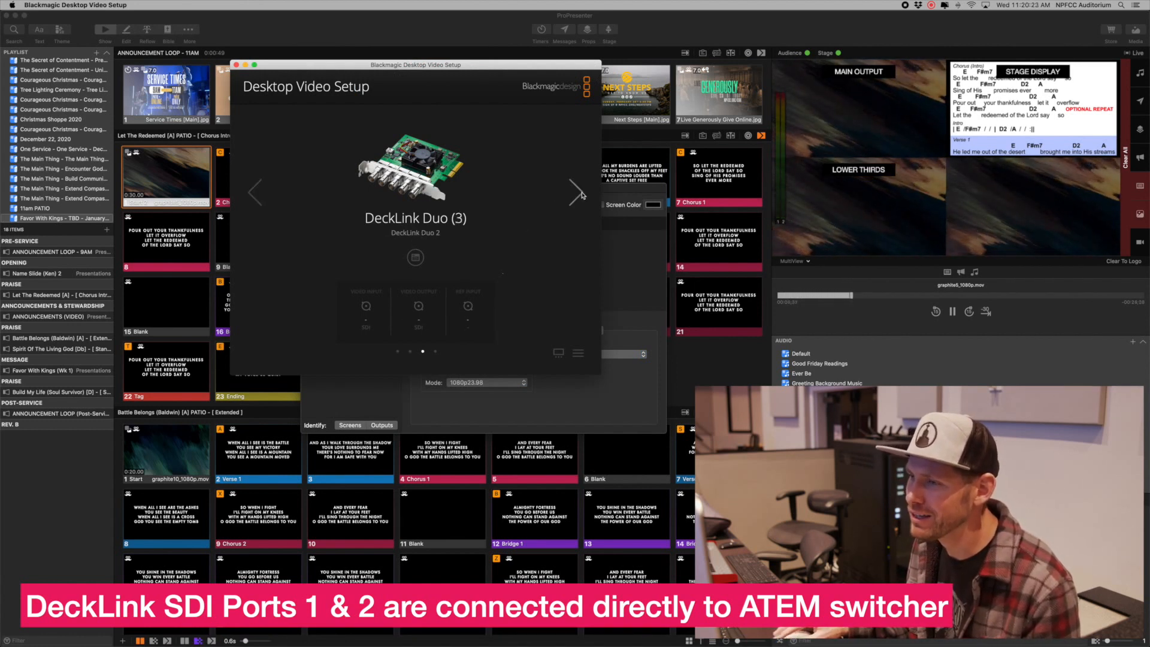
{"action": "left_click", "coordinate": [581, 193]}
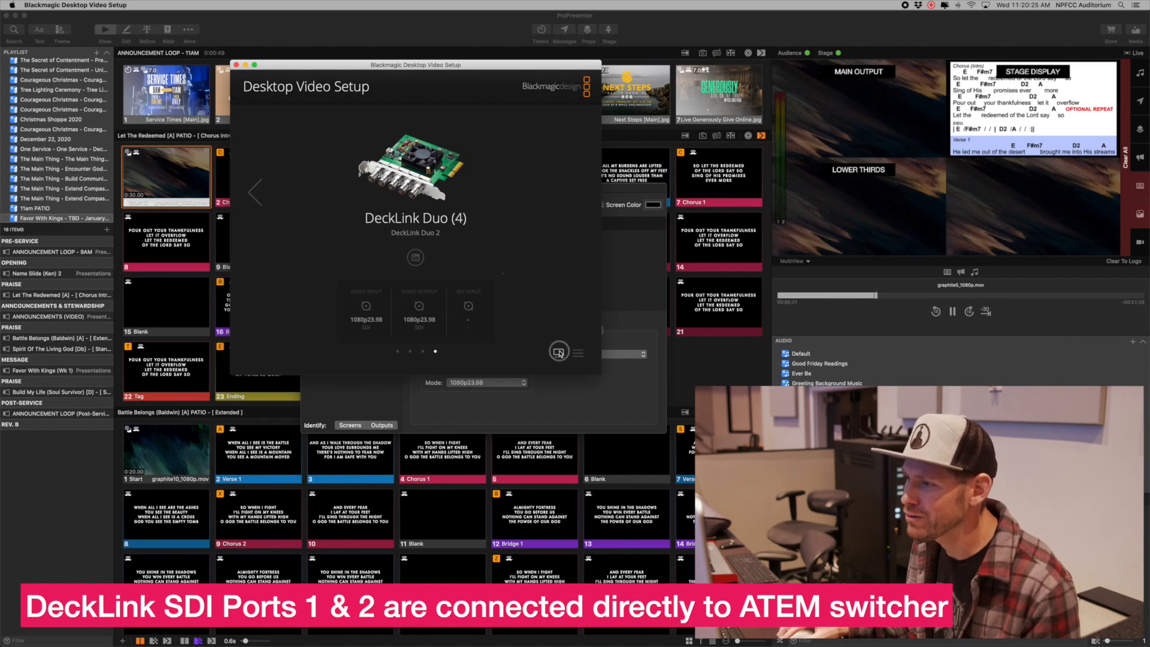
{"action": "left_click", "coordinate": [577, 354]}
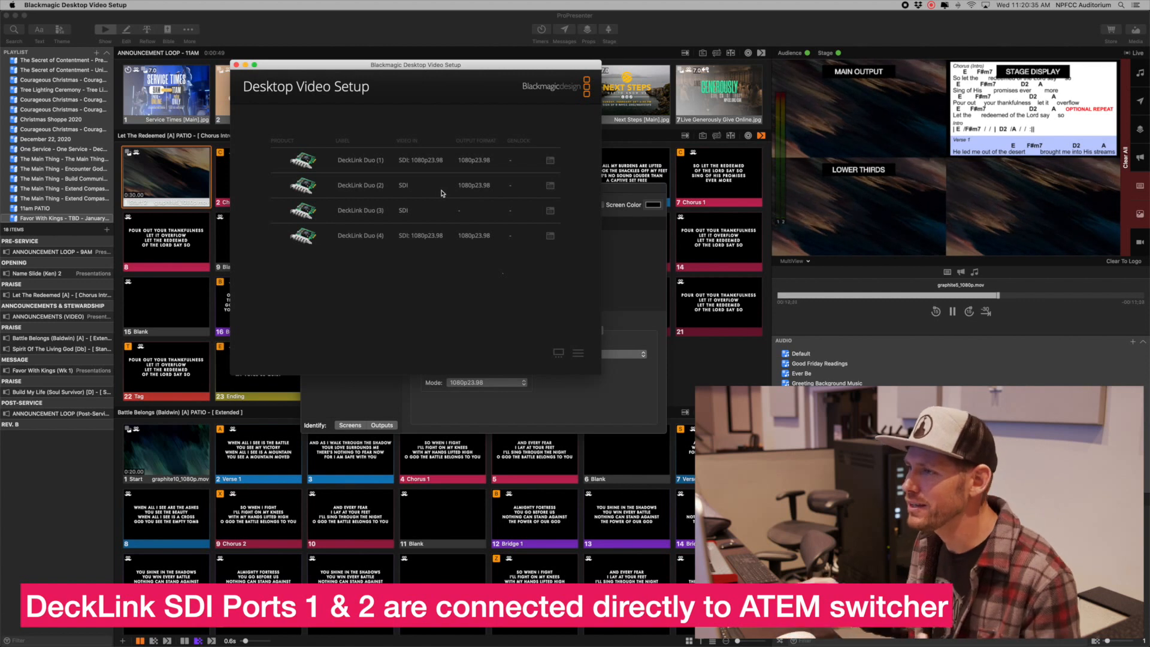
{"action": "left_click", "coordinate": [246, 65]}
Review the output assignments of the Patio (Lyrics Only), Stage Display and MultiView screens, and revisit Lower Thirds and Main Output
{"action": "left_click_drag", "start_coordinate": [502, 190], "coordinate": [502, 182]}
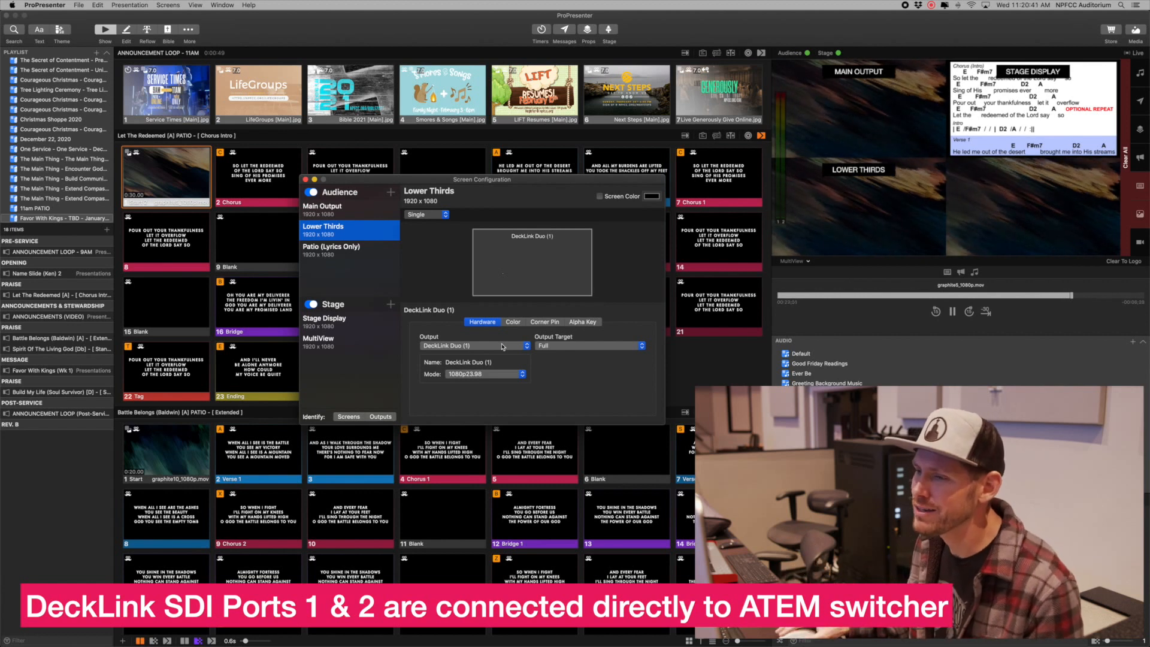
{"action": "left_click", "coordinate": [336, 255]}
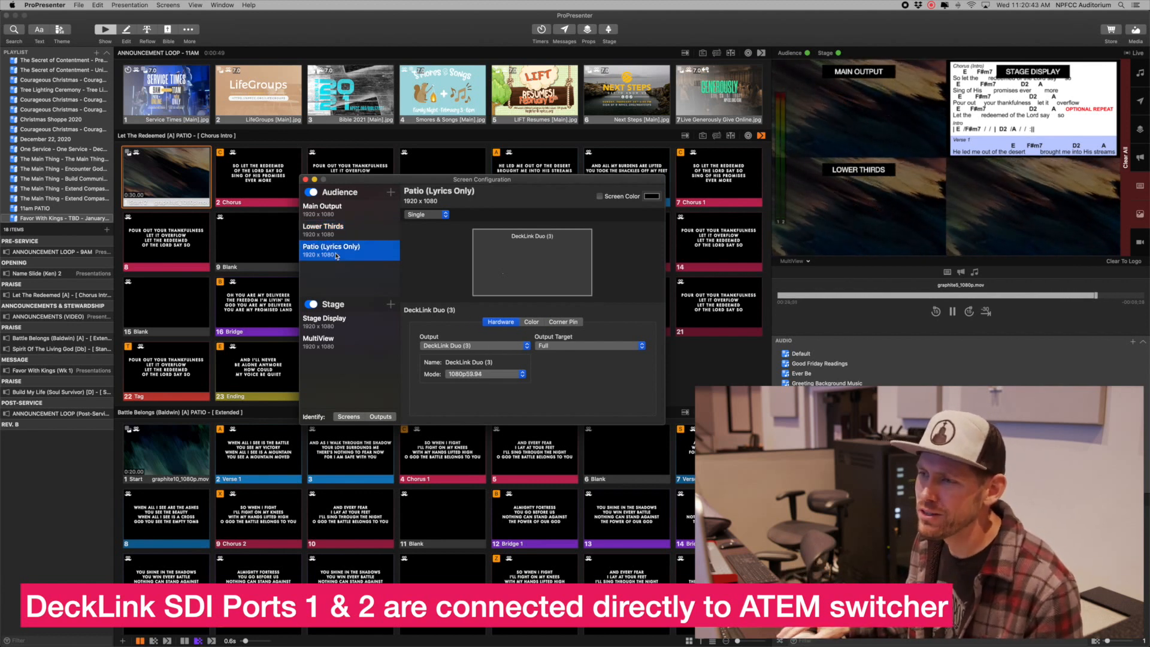
{"action": "left_click", "coordinate": [349, 323]}
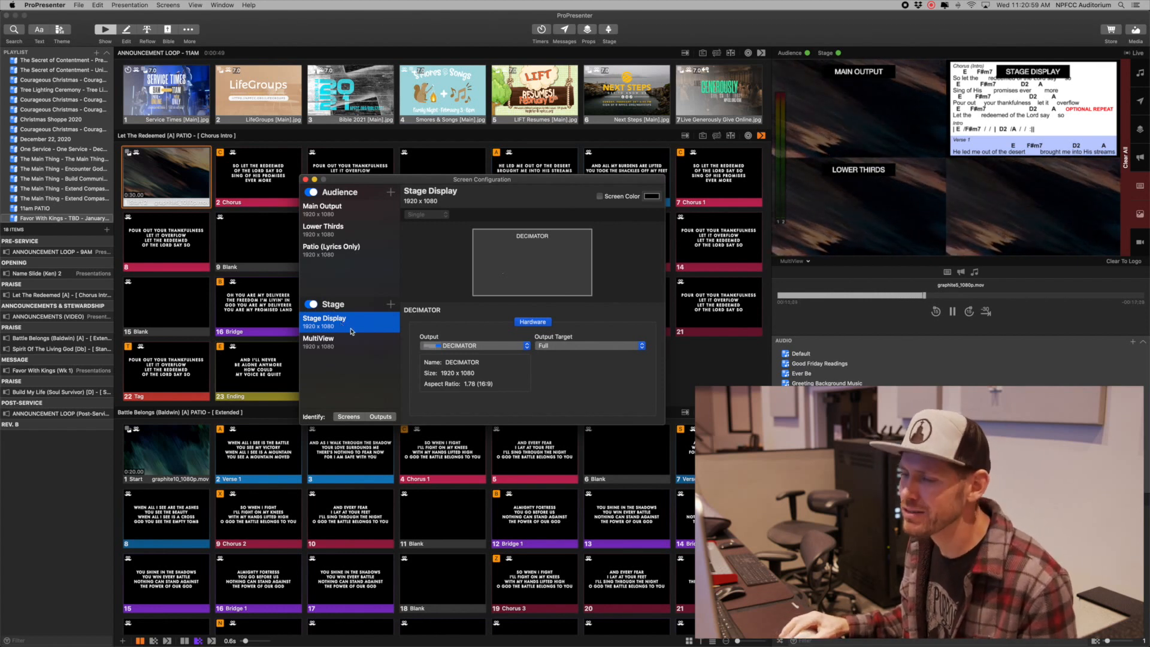
{"action": "left_click", "coordinate": [344, 351]}
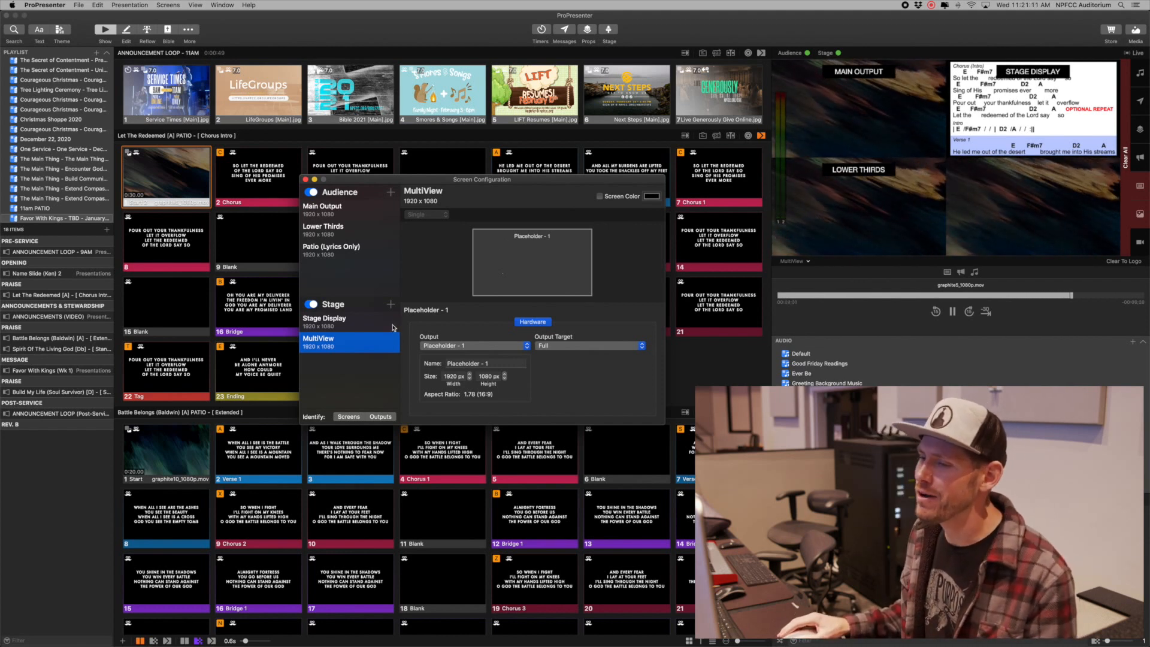
{"action": "left_click", "coordinate": [345, 325]}
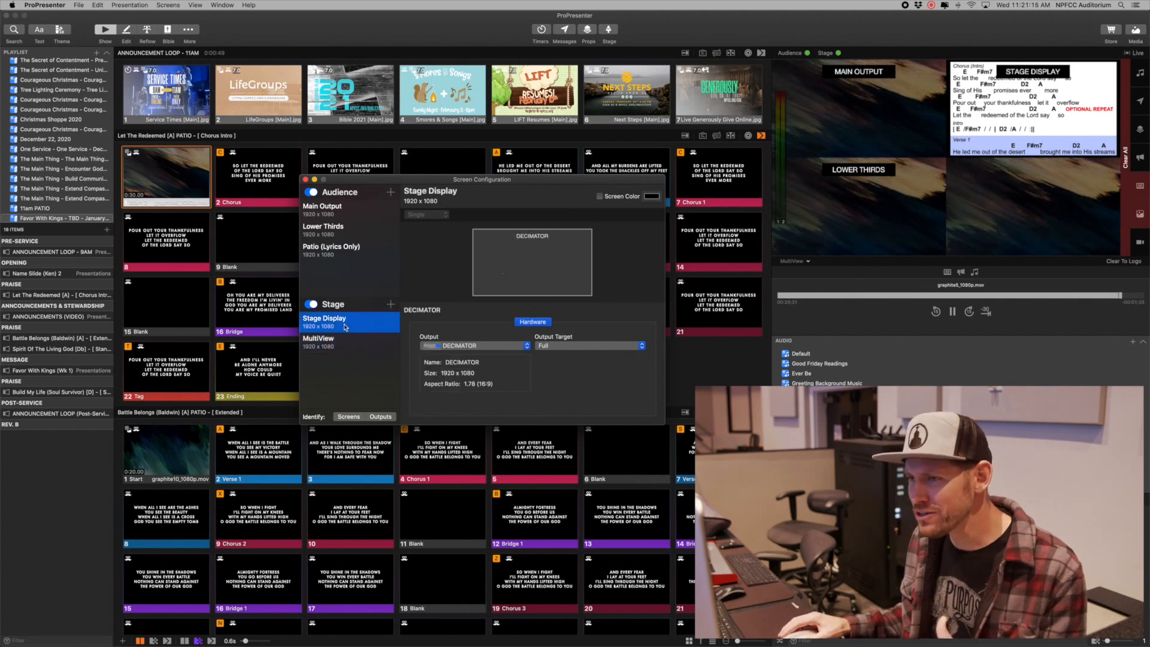
{"action": "left_click", "coordinate": [350, 228]}
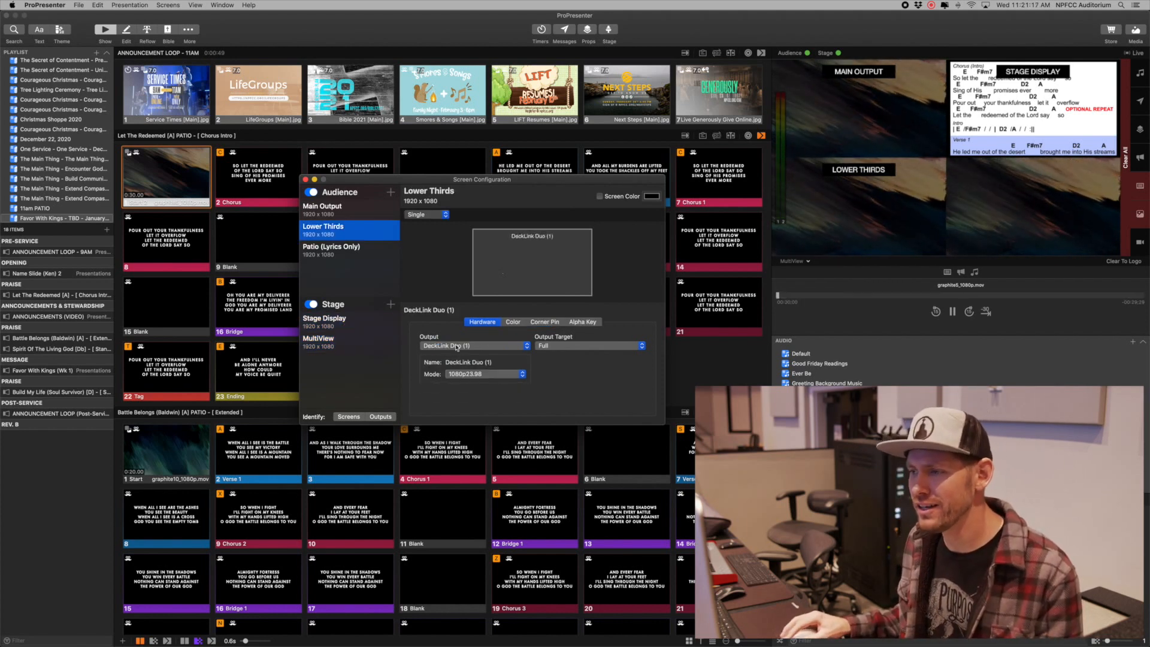
{"action": "left_click", "coordinate": [339, 217]}
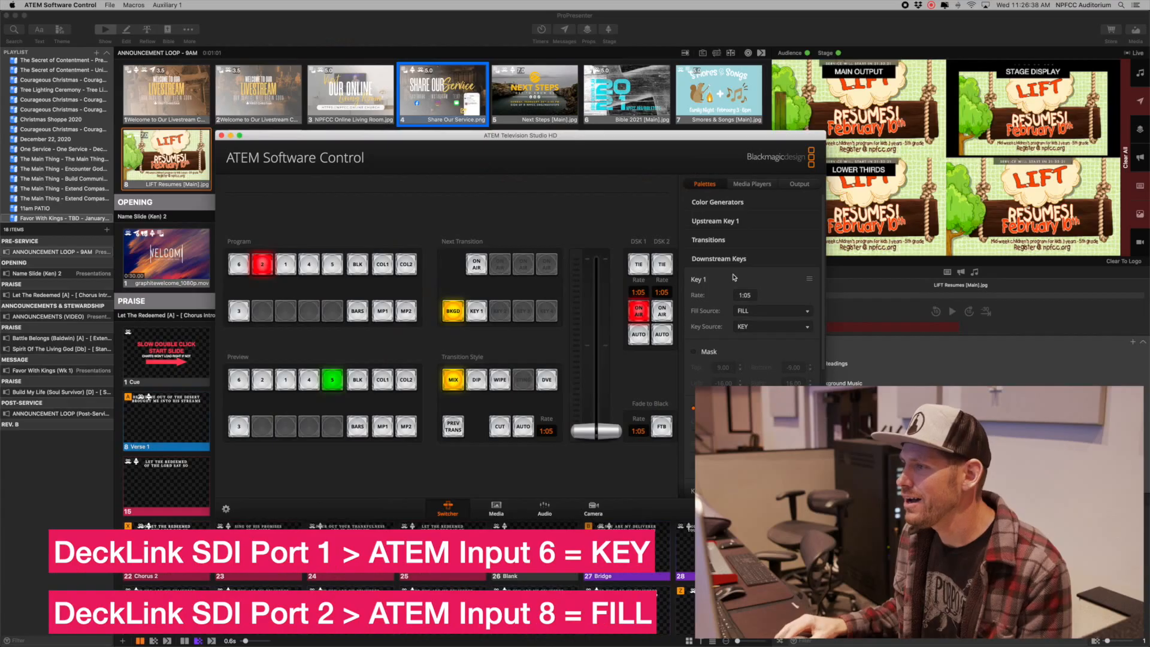
In ATEM Software Control, examine the fill source and key source of Downstream Key 1
{"action": "left_click", "coordinate": [736, 260]}
{"action": "left_click", "coordinate": [735, 261]}
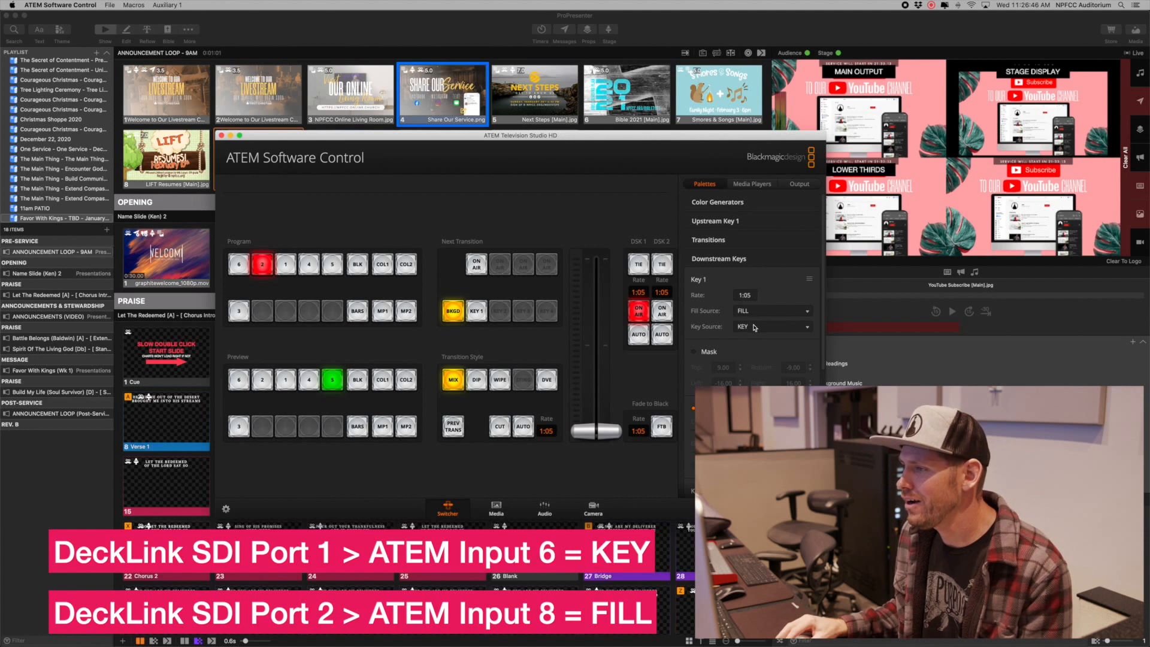
{"action": "left_click", "coordinate": [749, 313]}
{"action": "left_click", "coordinate": [735, 312]}
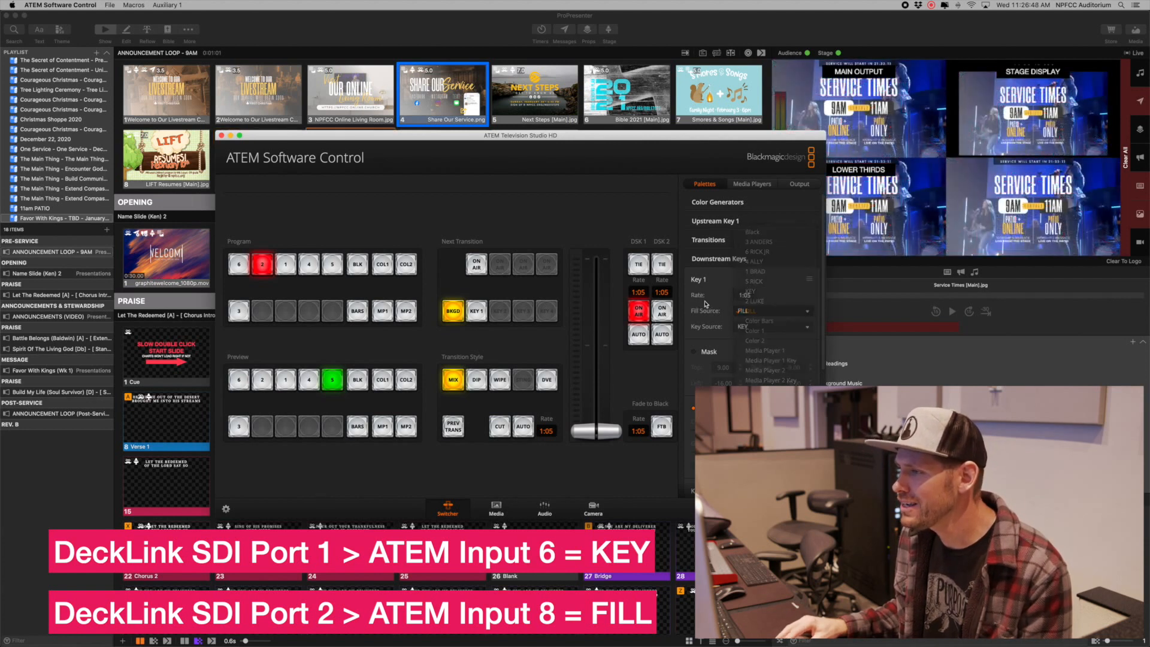
Examine the switcher's input labels in the settings and leave them without saving
{"action": "left_click", "coordinate": [226, 509]}
{"action": "left_click", "coordinate": [512, 178]}
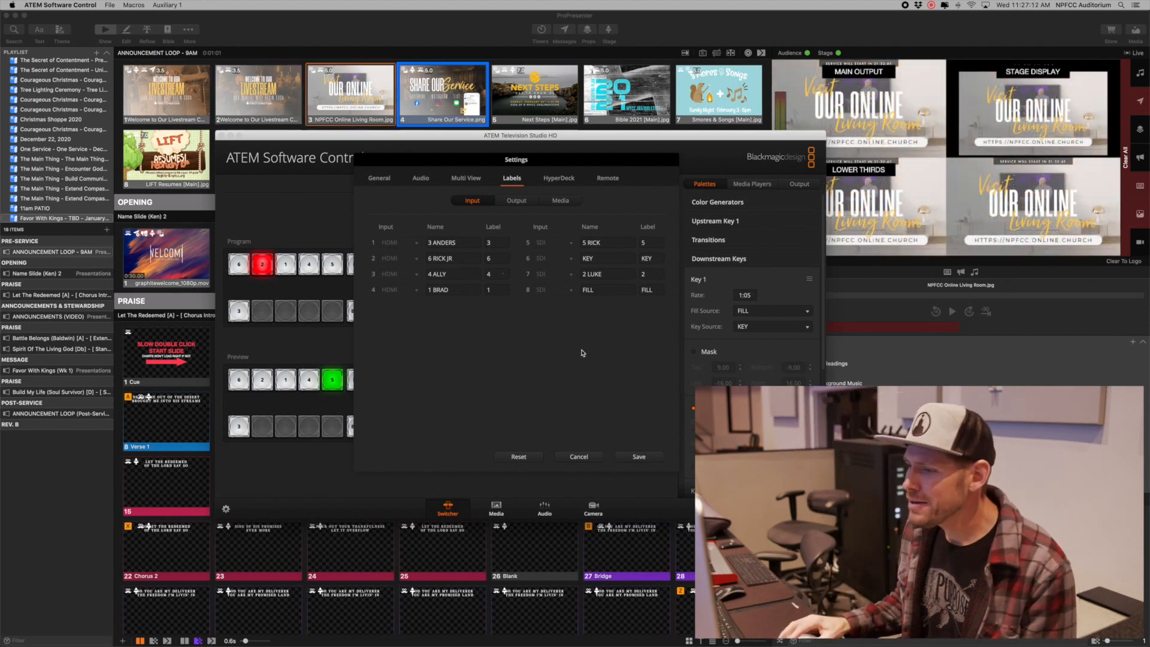
{"action": "left_click", "coordinate": [579, 457]}
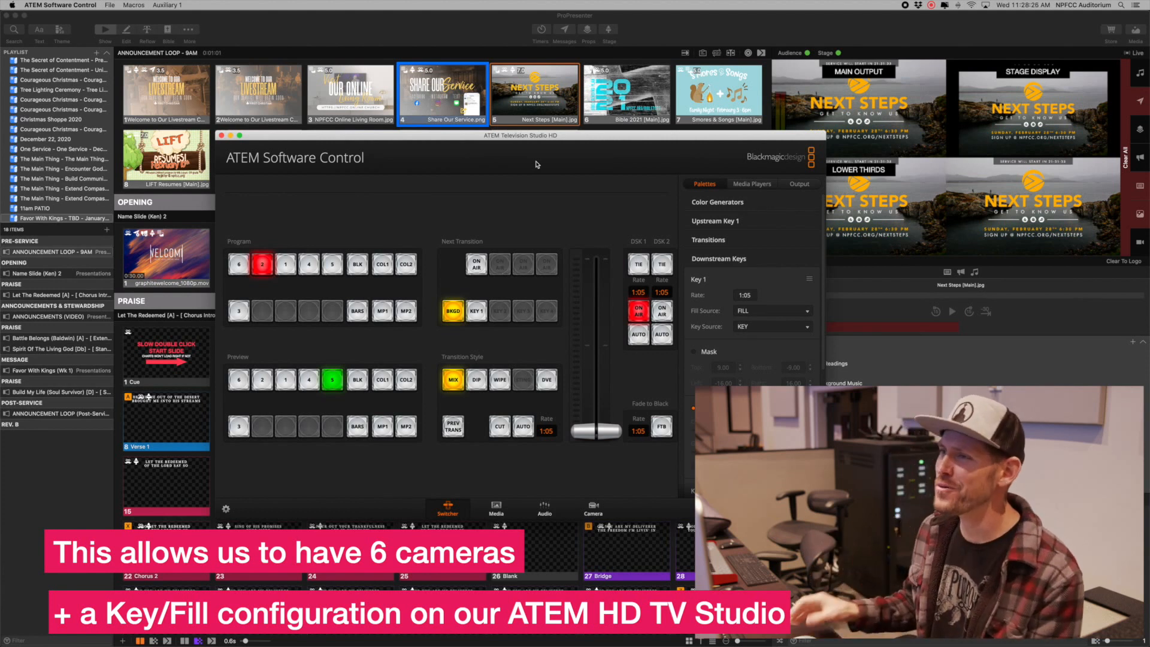
Switch back to ProPresenter and examine the actions attached to the first slide of the 9AM announcement loop
{"action": "left_click", "coordinate": [461, 34]}
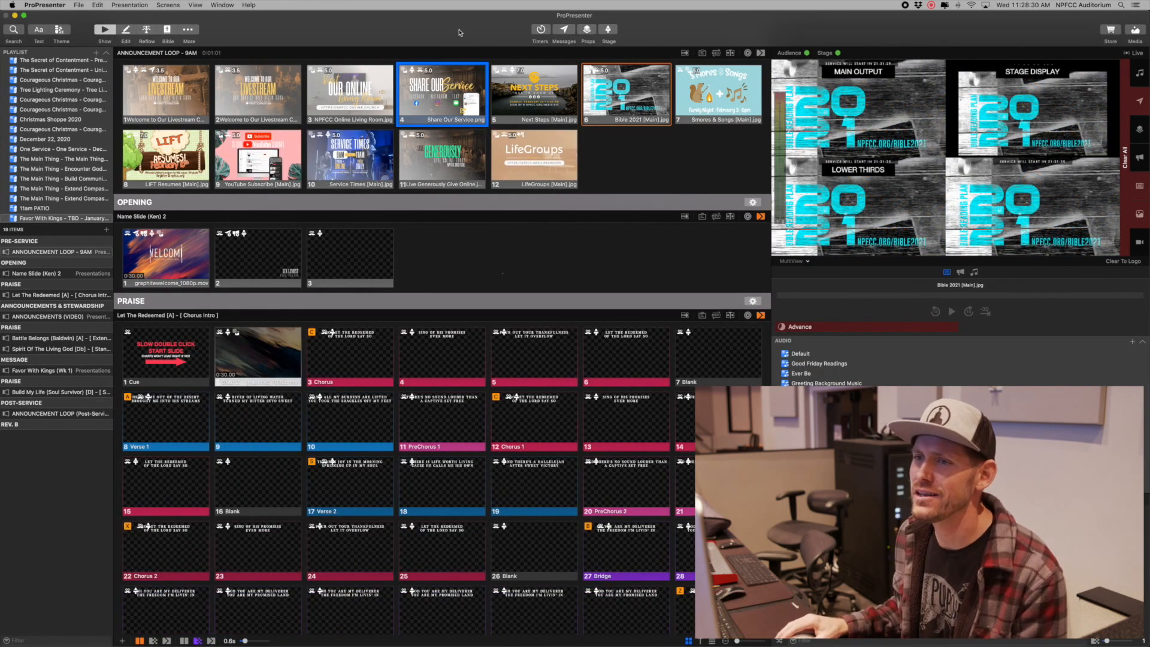
{"action": "left_click", "coordinate": [172, 87]}
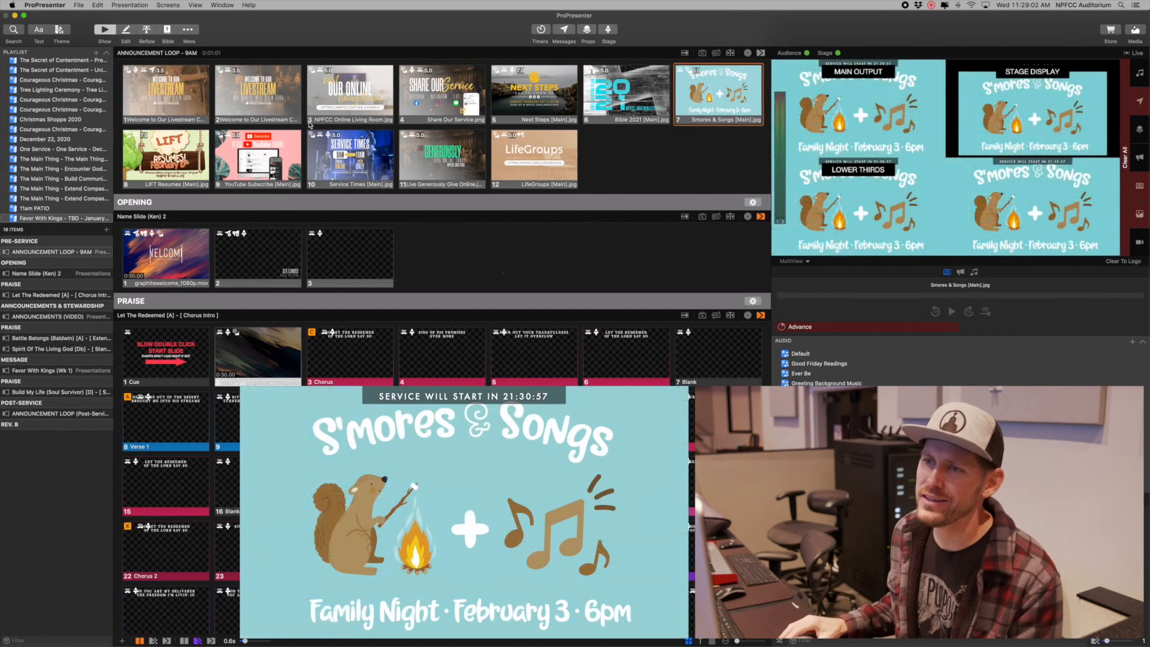
{"action": "right_click", "coordinate": [171, 91]}
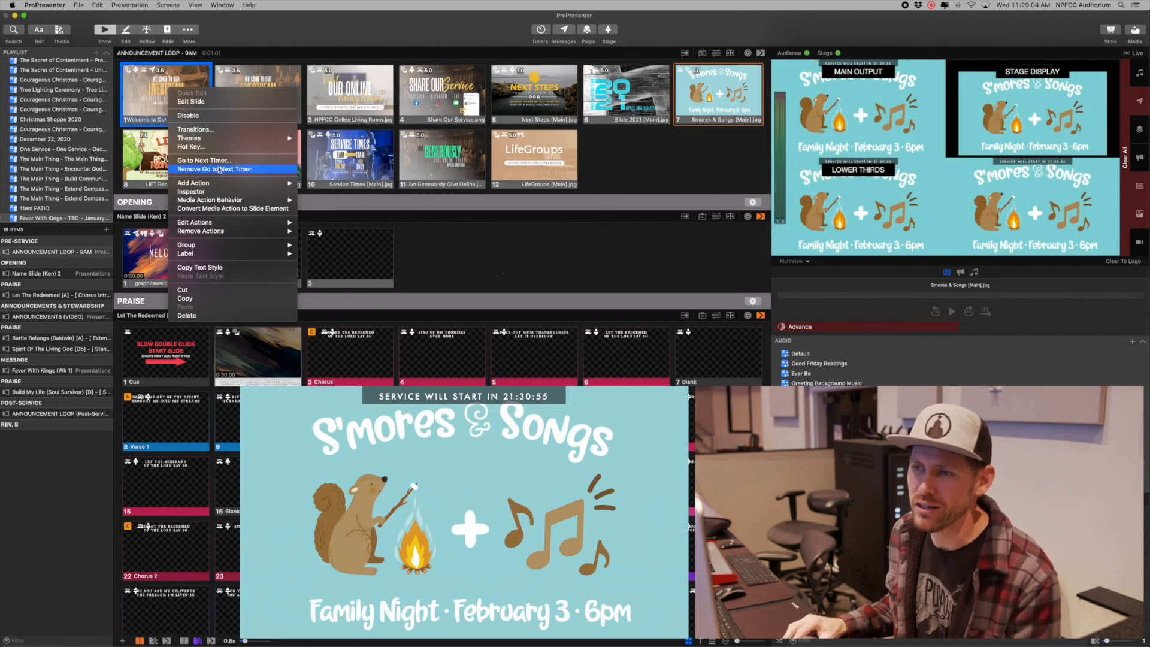
{"action": "mouse_move", "coordinate": [212, 226]}
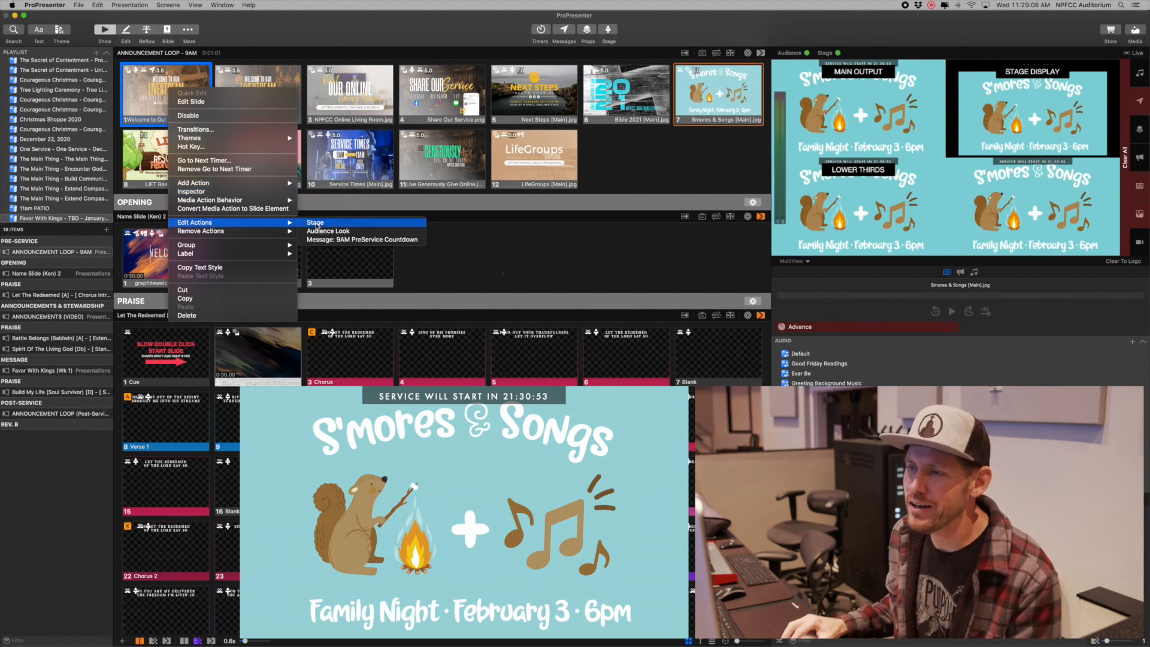
{"action": "left_click", "coordinate": [303, 223]}
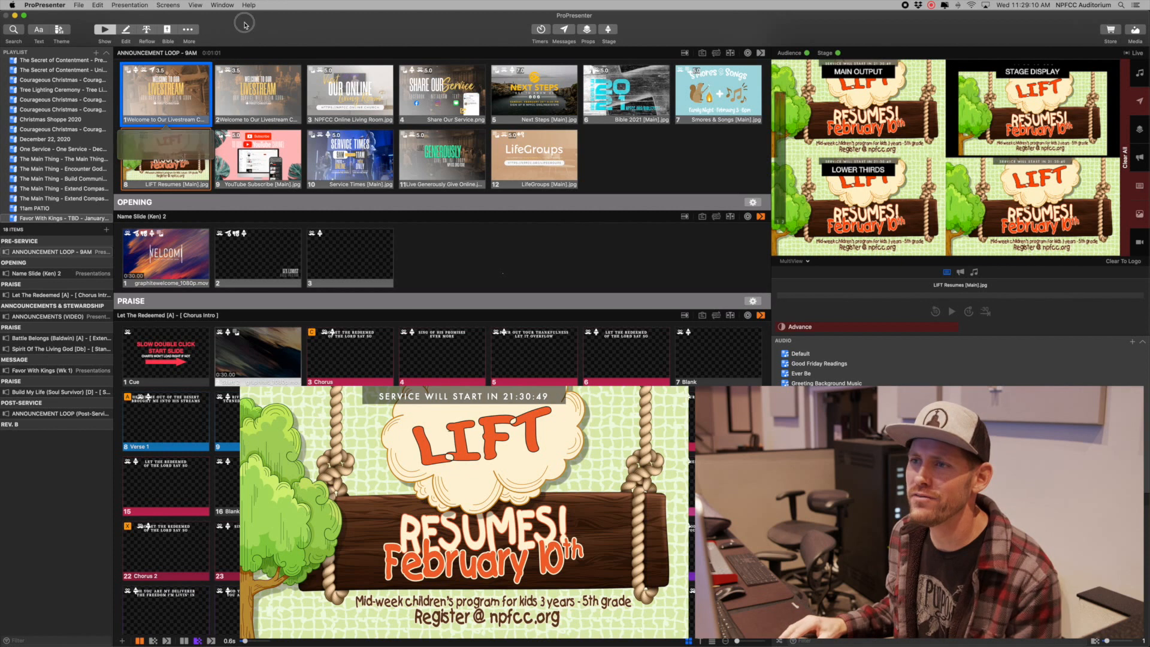
Examine which layers the All Content look sends to each audience screen, and close the Looks window
{"action": "left_click", "coordinate": [171, 5]}
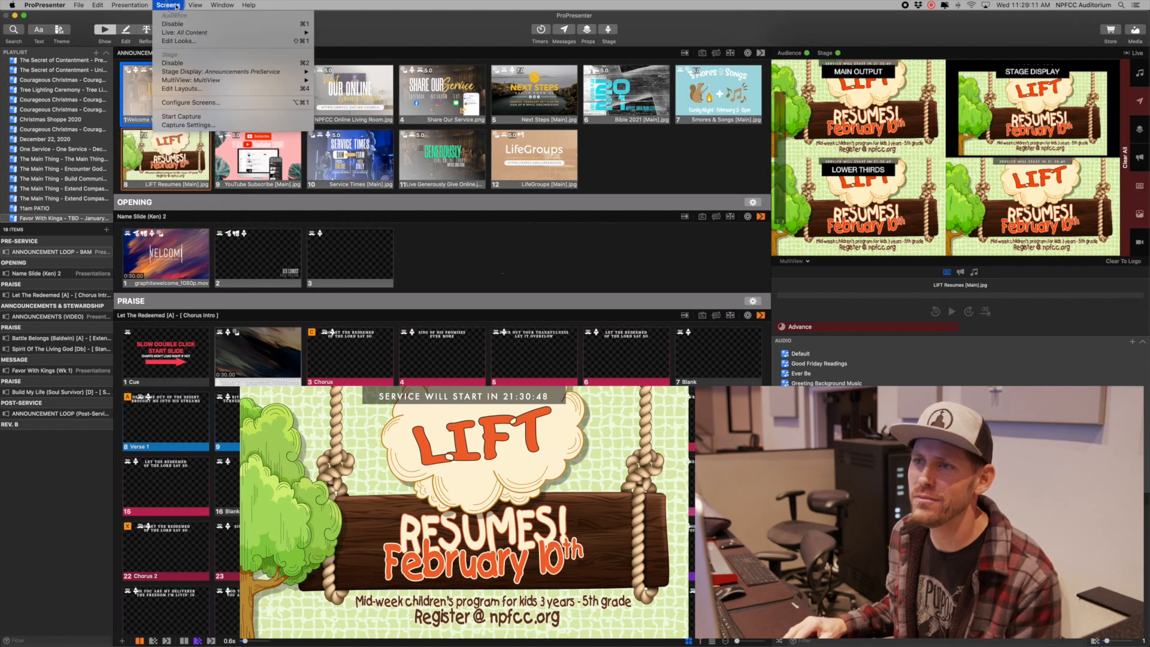
{"action": "left_click", "coordinate": [179, 41]}
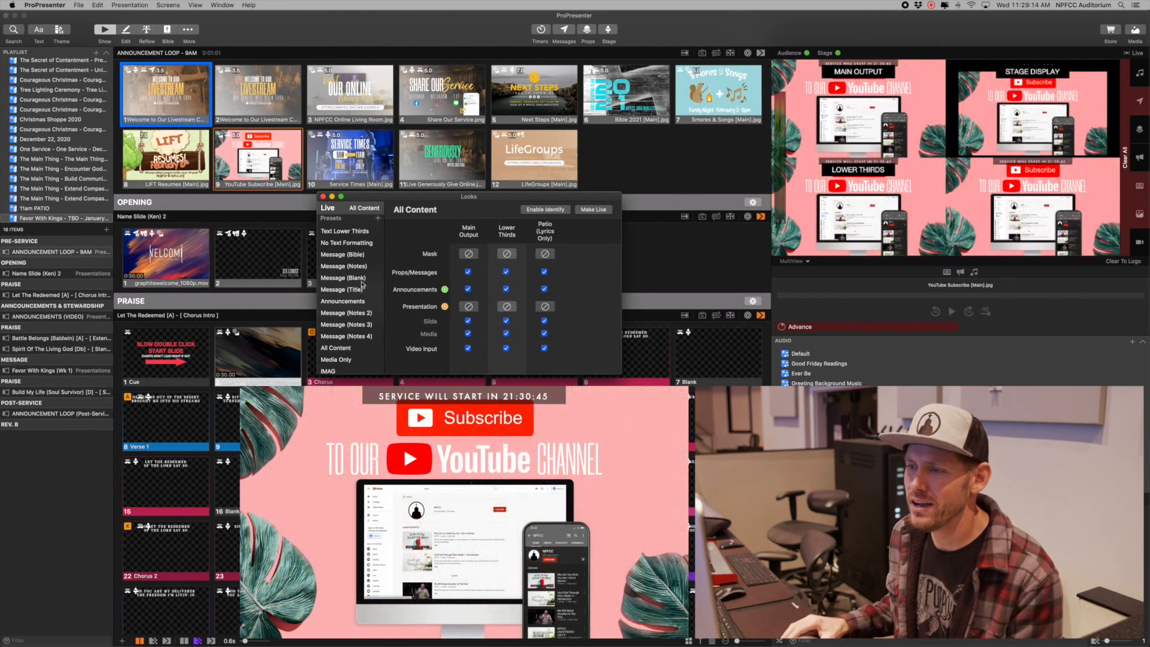
{"action": "scroll", "coordinate": [358, 291], "scroll_direction": "down", "scroll_amount": 3}
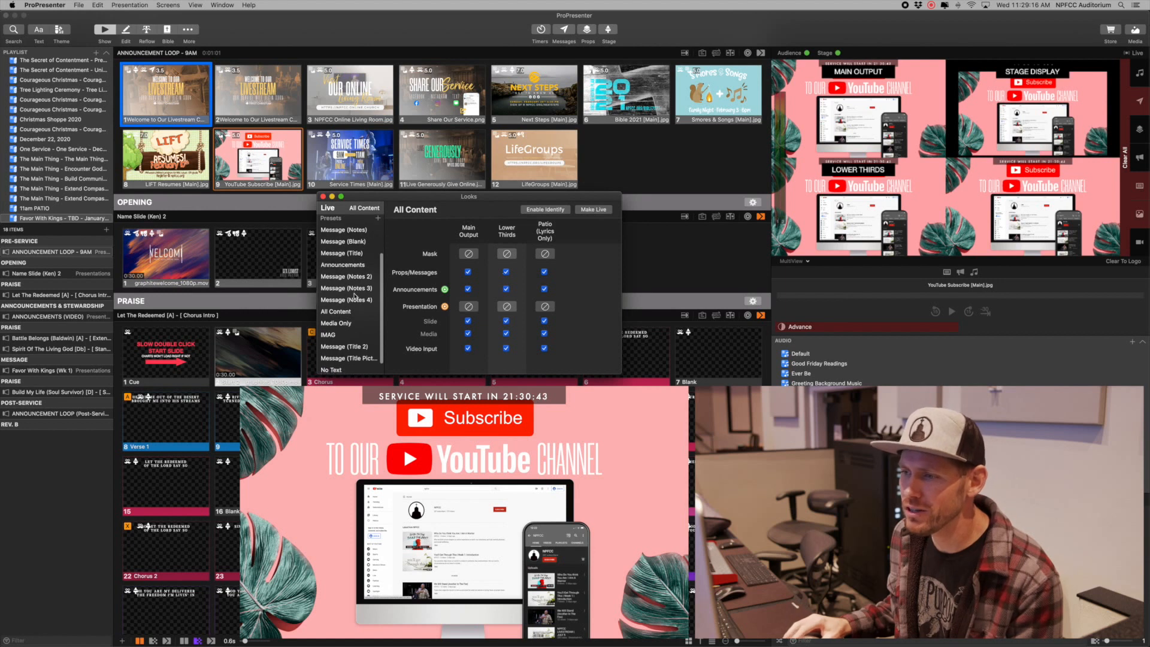
{"action": "left_click", "coordinate": [347, 312]}
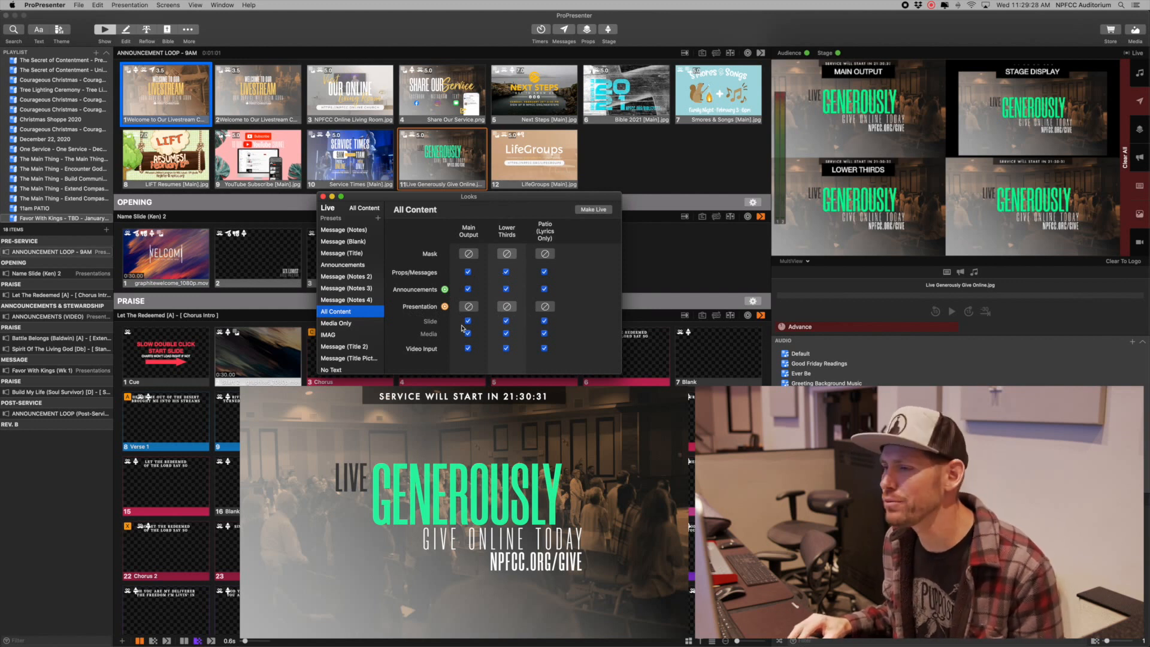
{"action": "left_click", "coordinate": [323, 197]}
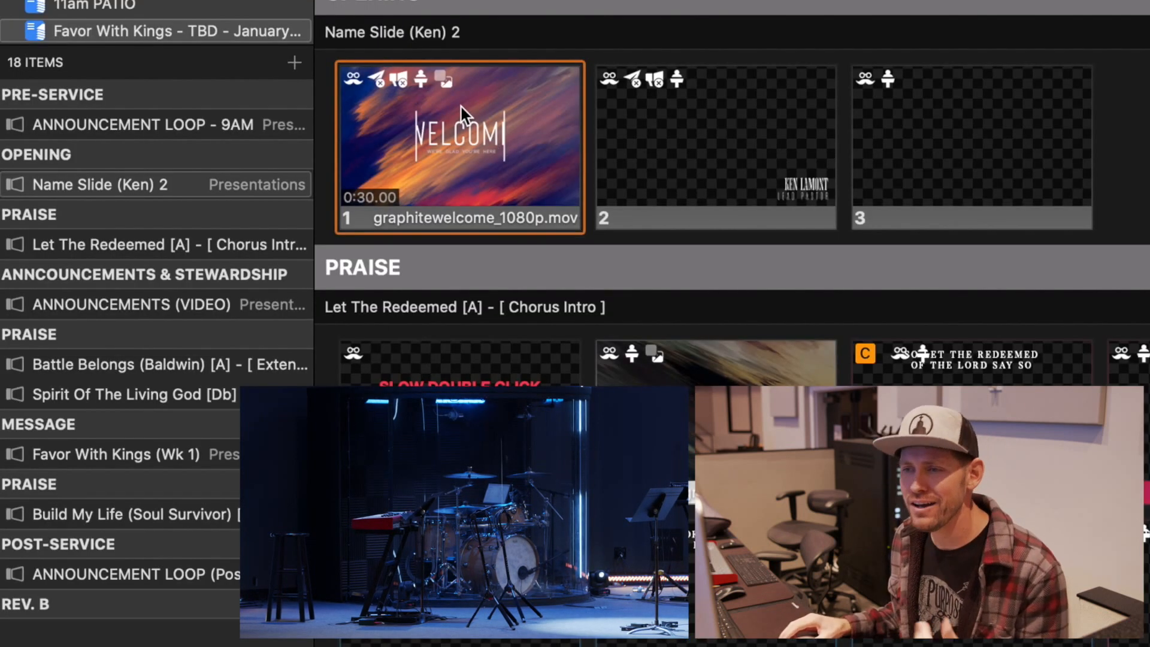
Examine which audience look the welcome slide of the opening presentation triggers, leaving the action unchanged
{"action": "right_click", "coordinate": [429, 110]}
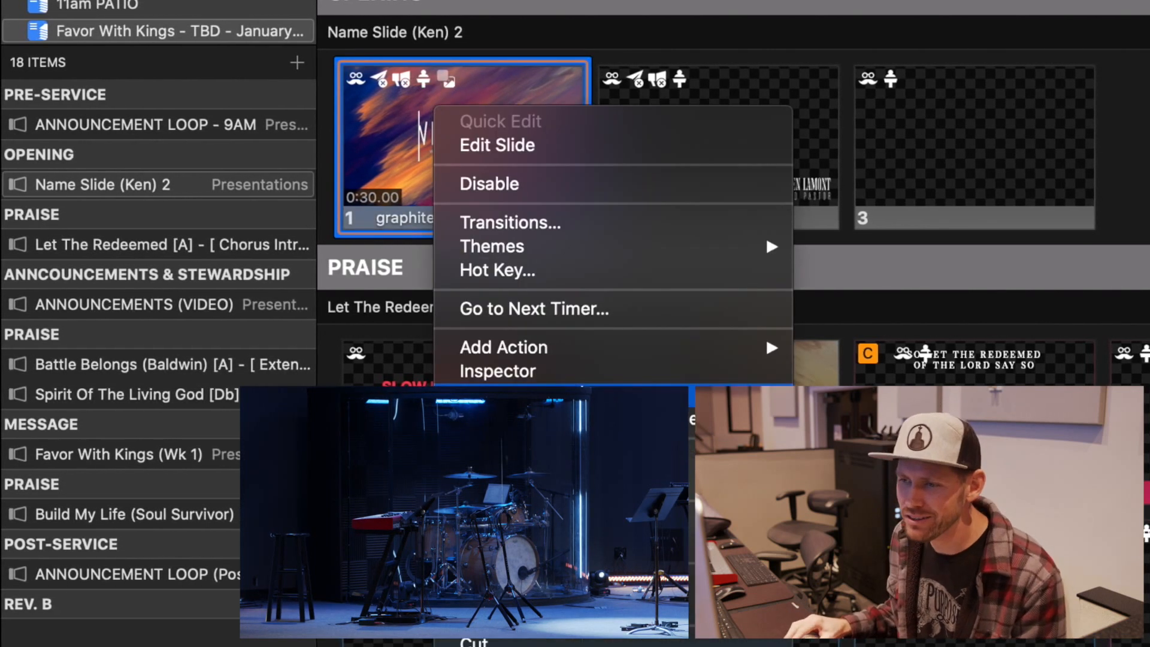
{"action": "left_click", "coordinate": [749, 270]}
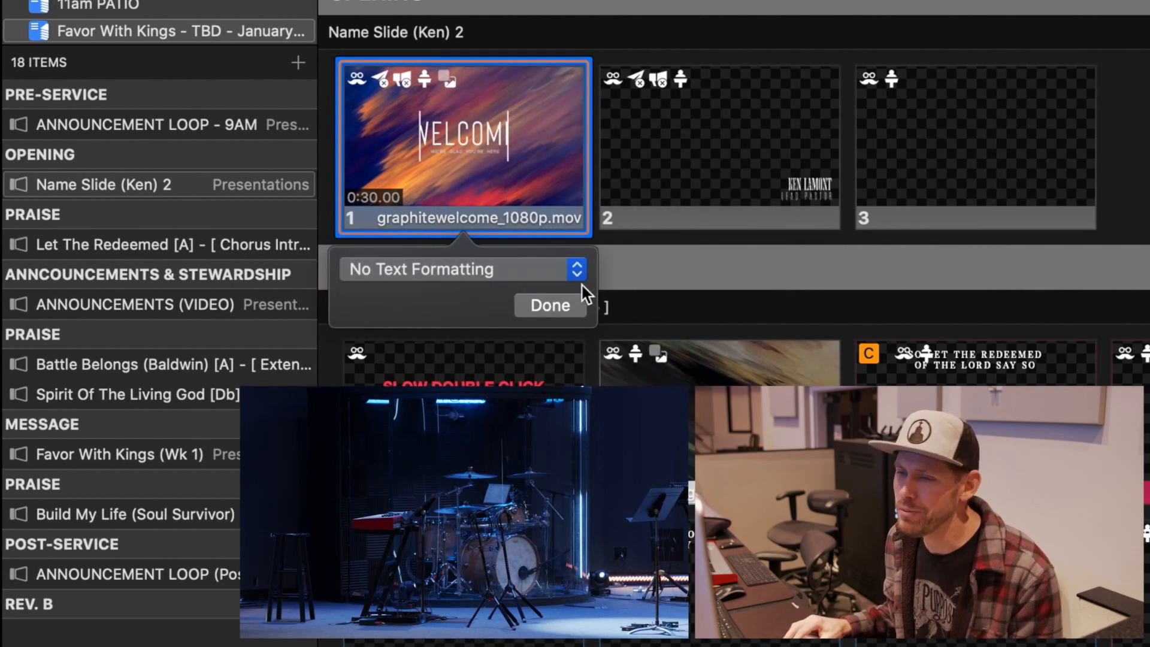
{"action": "left_click", "coordinate": [550, 306]}
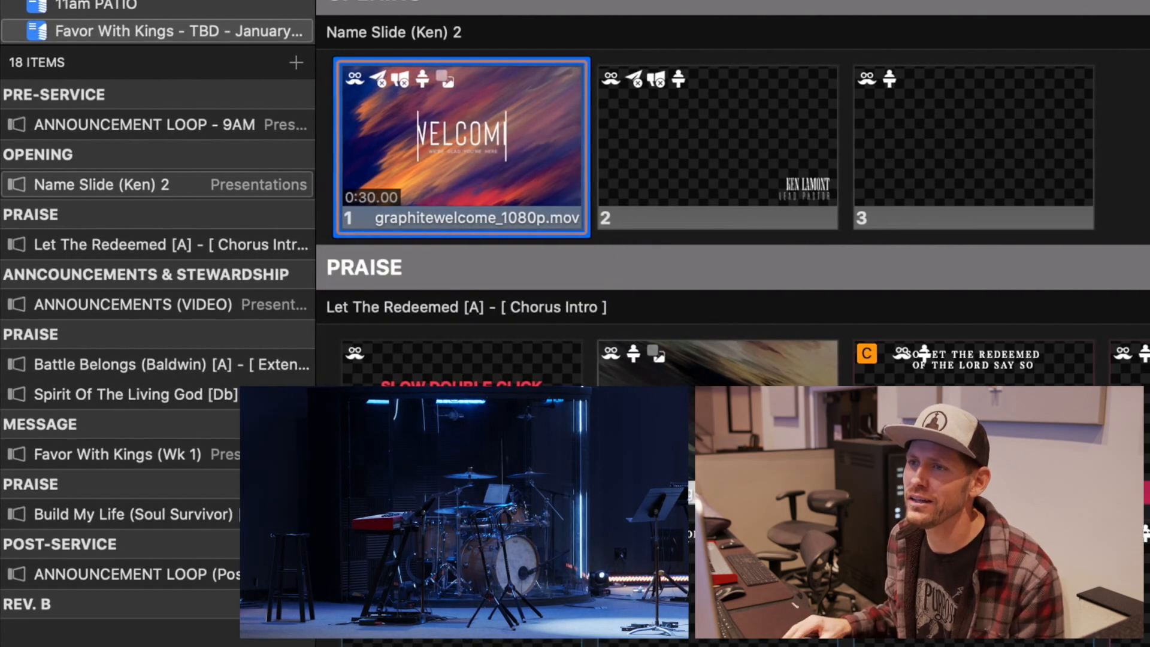
Open the Looks window and examine which layers the No Text Formatting look sends to each audience screen
{"action": "left_click", "coordinate": [168, 5]}
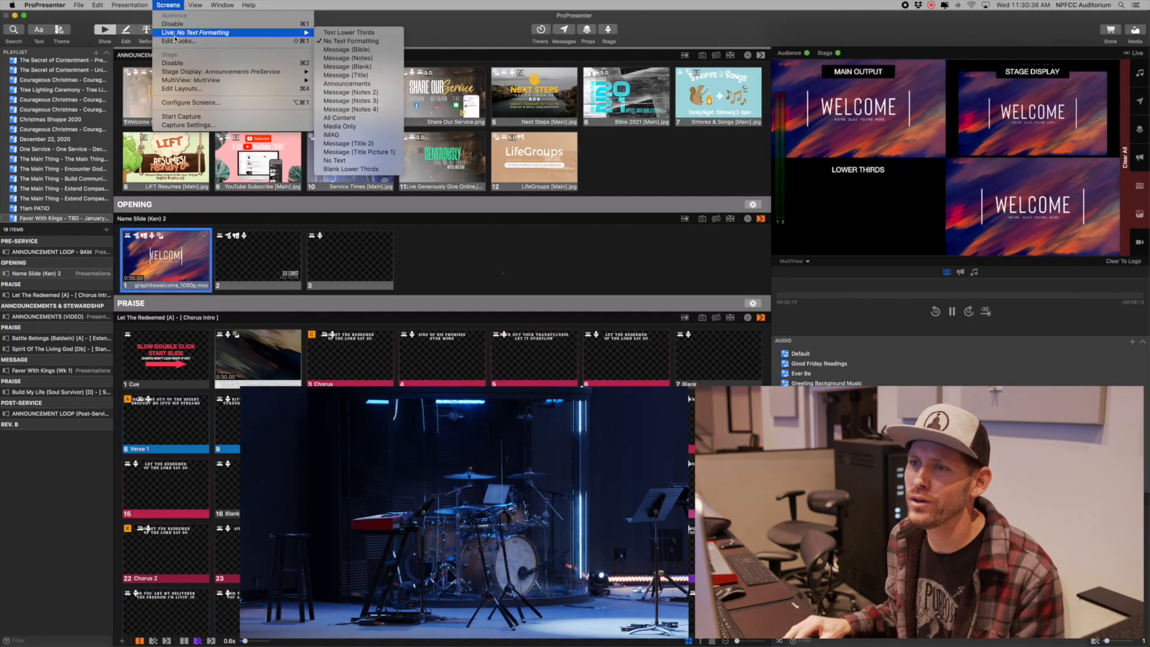
{"action": "left_click", "coordinate": [175, 40]}
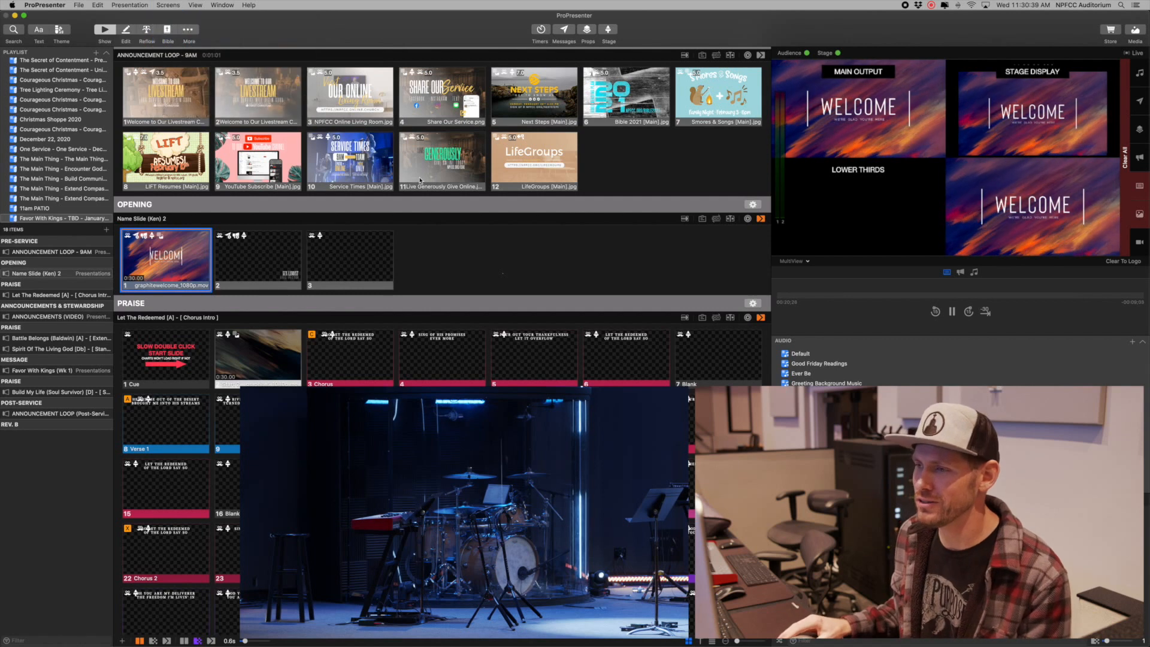
{"action": "left_click", "coordinate": [356, 243]}
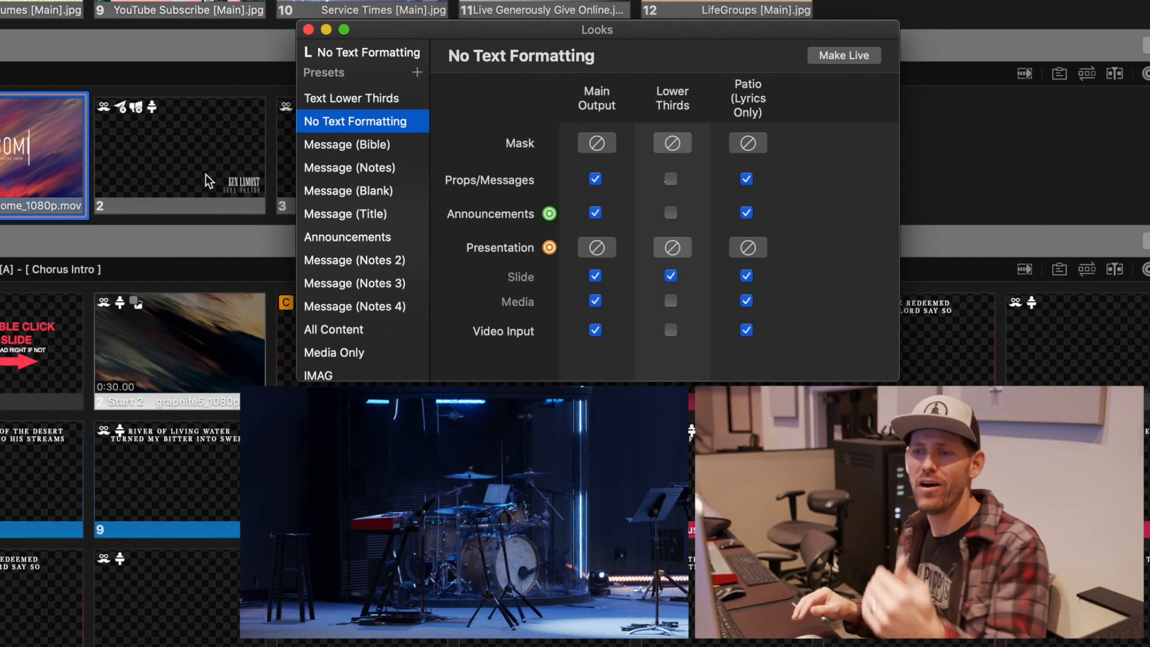
{"action": "scroll", "coordinate": [207, 173], "scroll_direction": "down", "scroll_amount": 2}
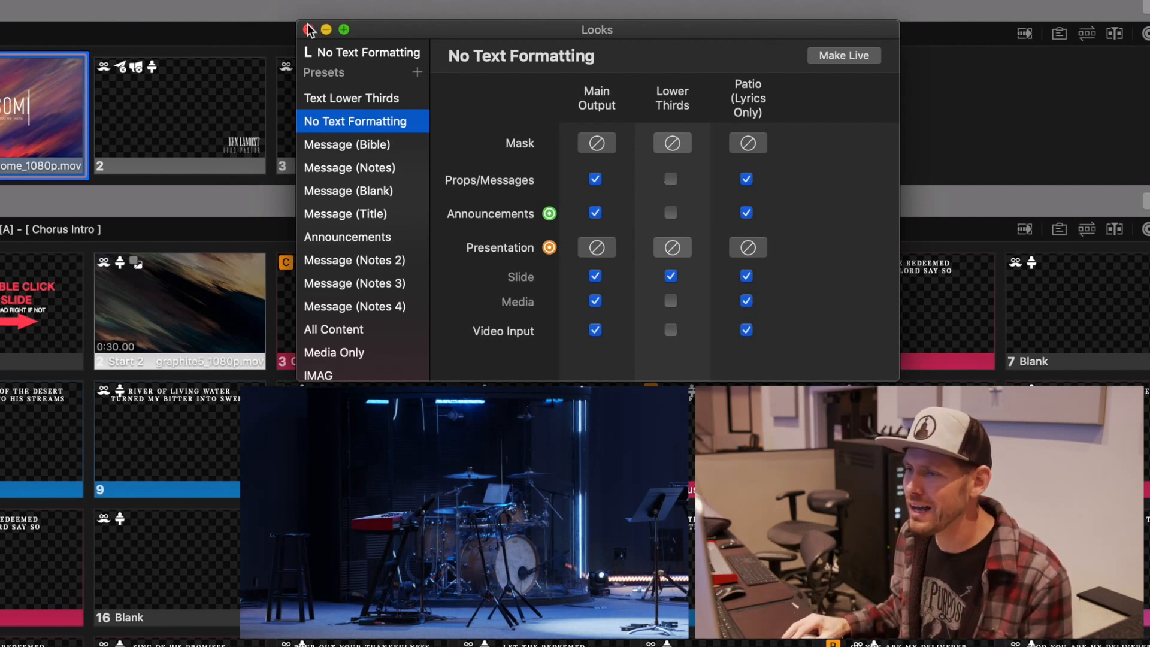
Close the Looks window and trigger the lead pastor's name slide in the opening presentation
{"action": "left_click_drag", "start_coordinate": [415, 35], "coordinate": [692, 6]}
{"action": "left_click", "coordinate": [233, 103]}
{"action": "left_click", "coordinate": [286, 235]}
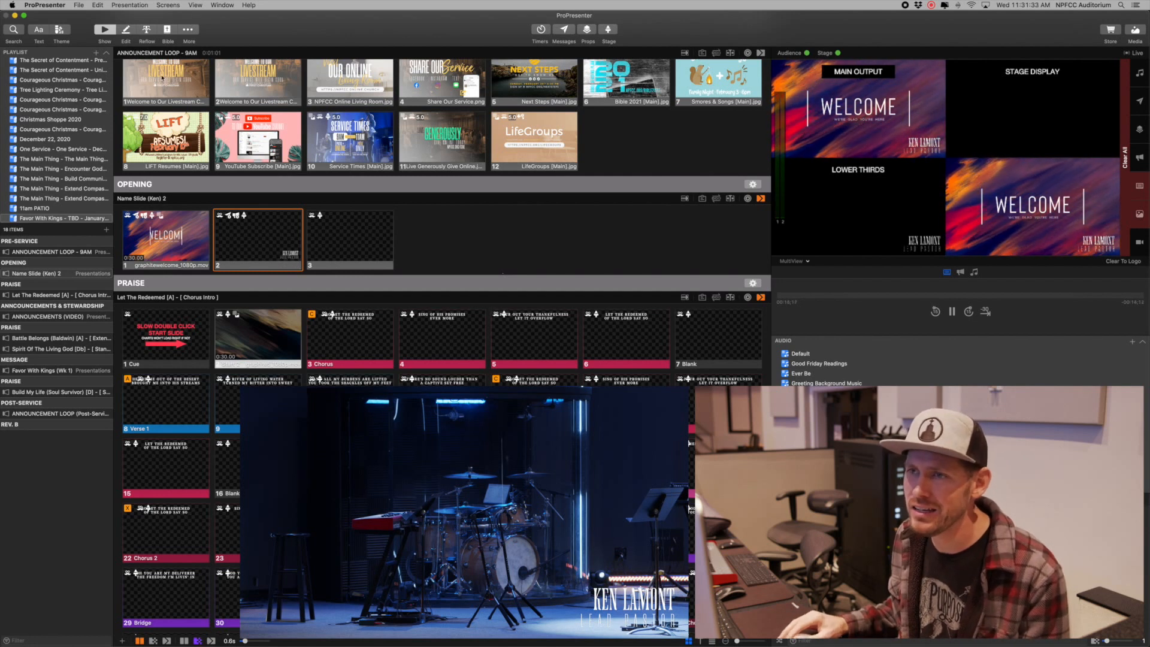
Edit the name slide to browse the Name Slides folder for an image, and return to the show view without adding one
{"action": "left_click", "coordinate": [127, 30]}
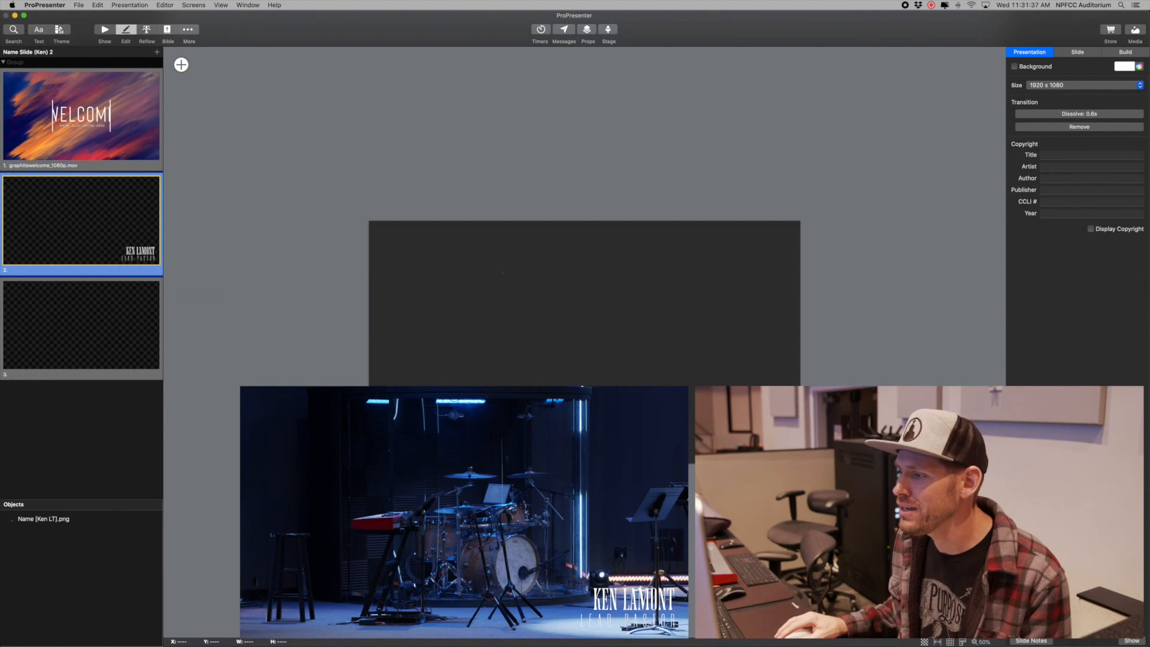
{"action": "left_click", "coordinate": [733, 412]}
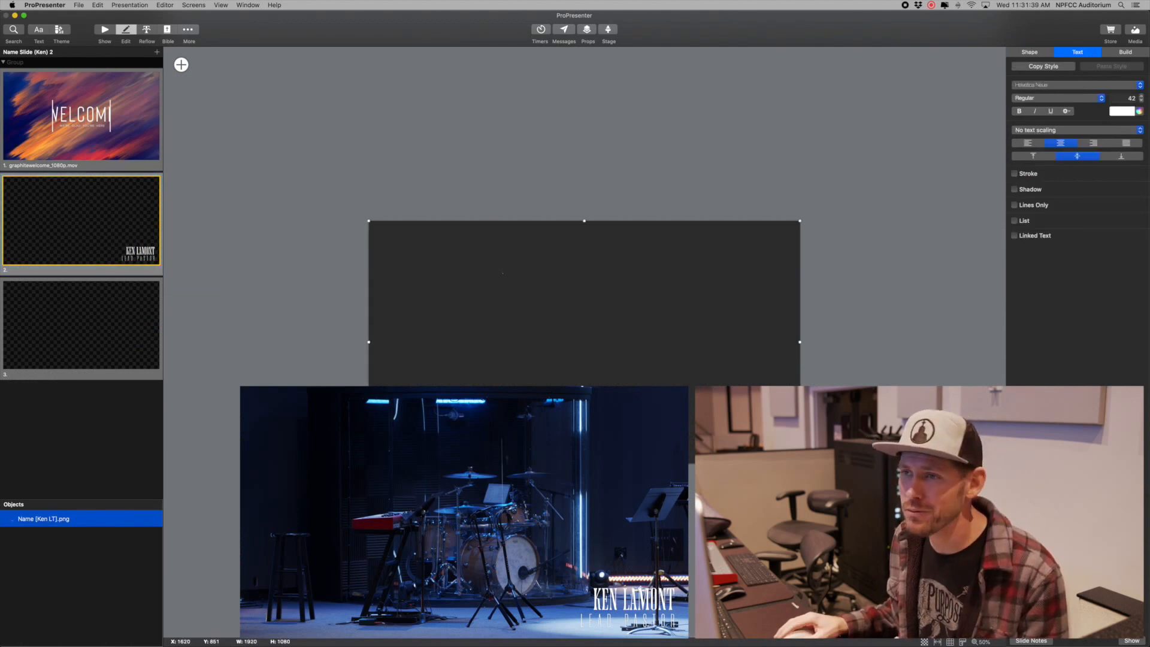
{"action": "left_click", "coordinate": [181, 65]}
{"action": "left_click", "coordinate": [218, 105]}
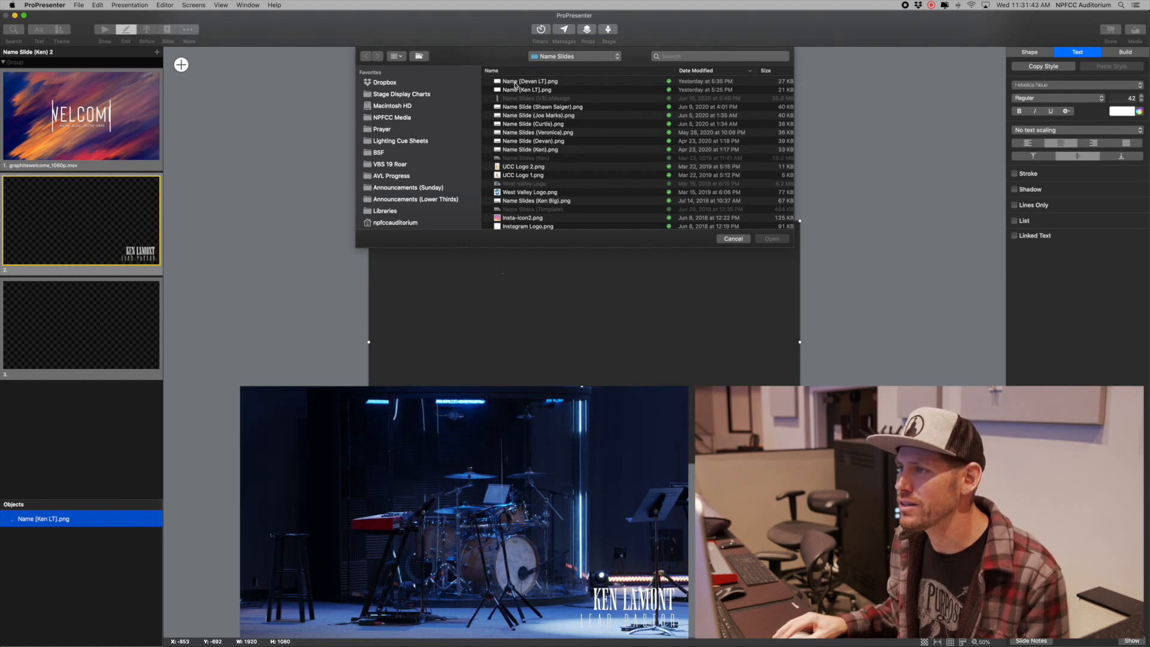
{"action": "left_click", "coordinate": [733, 238]}
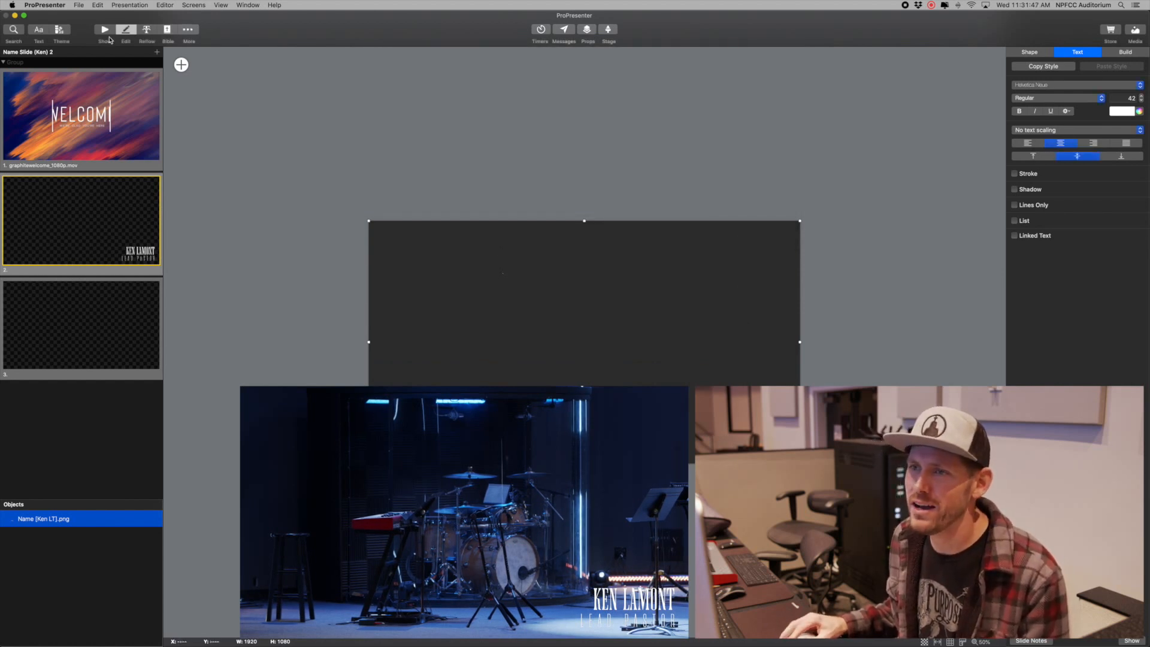
{"action": "left_click", "coordinate": [105, 28]}
Examine which audience look the second opening slide, with the pastor's name, triggers
{"action": "left_click", "coordinate": [266, 239]}
{"action": "right_click", "coordinate": [266, 238]}
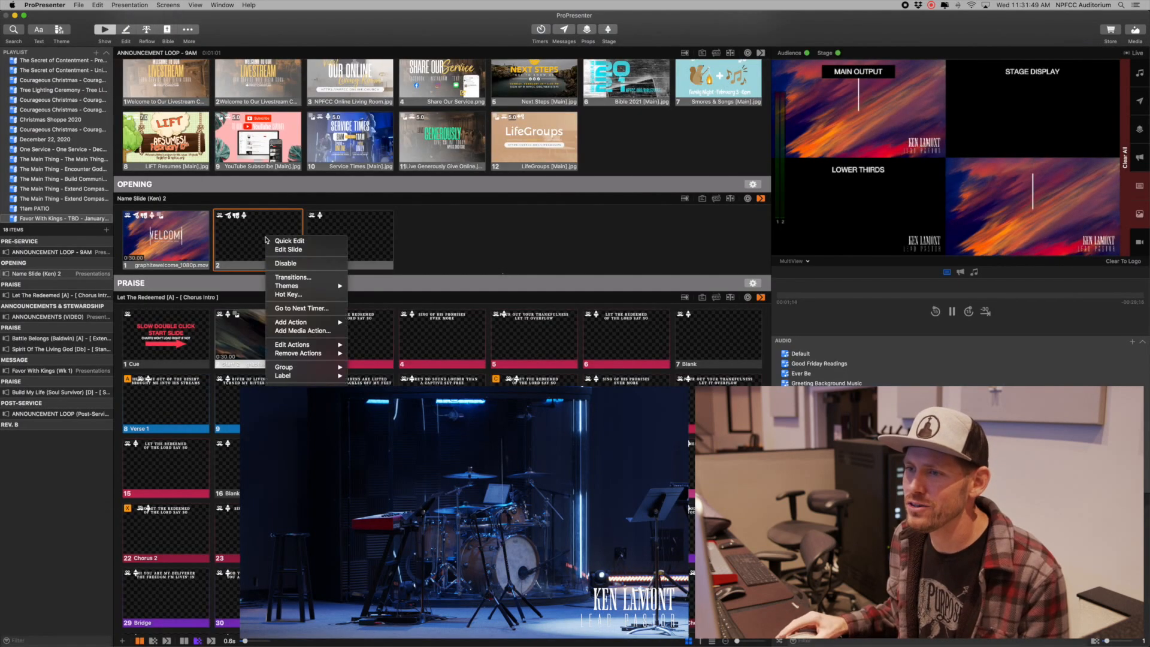
{"action": "mouse_move", "coordinate": [323, 345]}
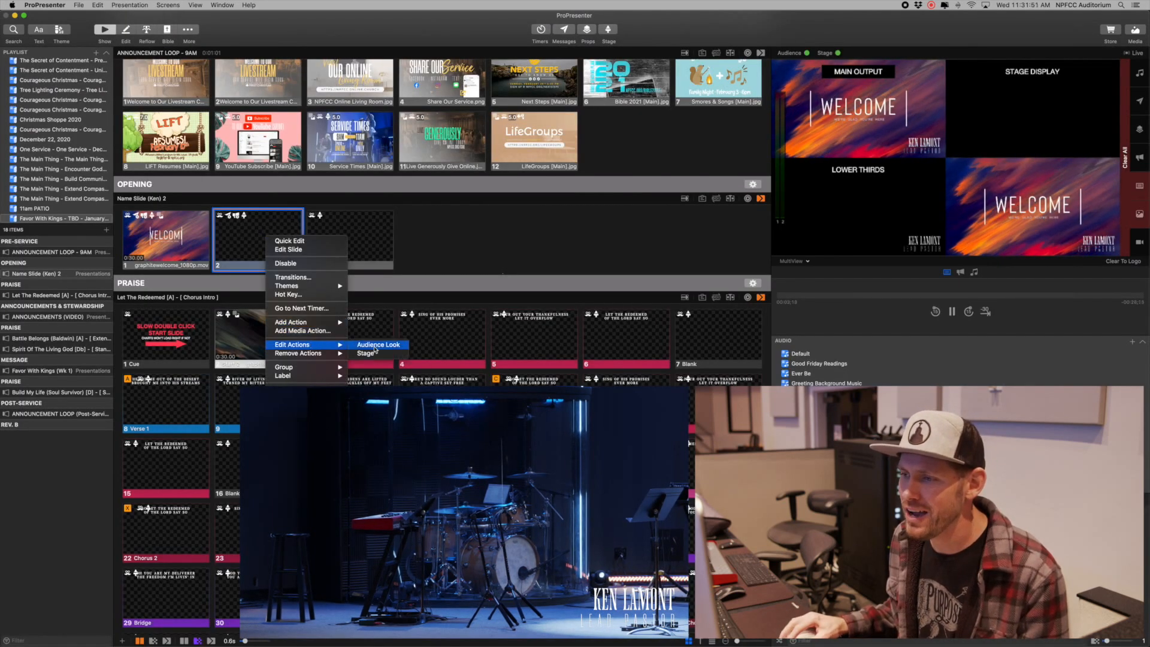
{"action": "left_click", "coordinate": [375, 346]}
{"action": "left_click", "coordinate": [290, 298]}
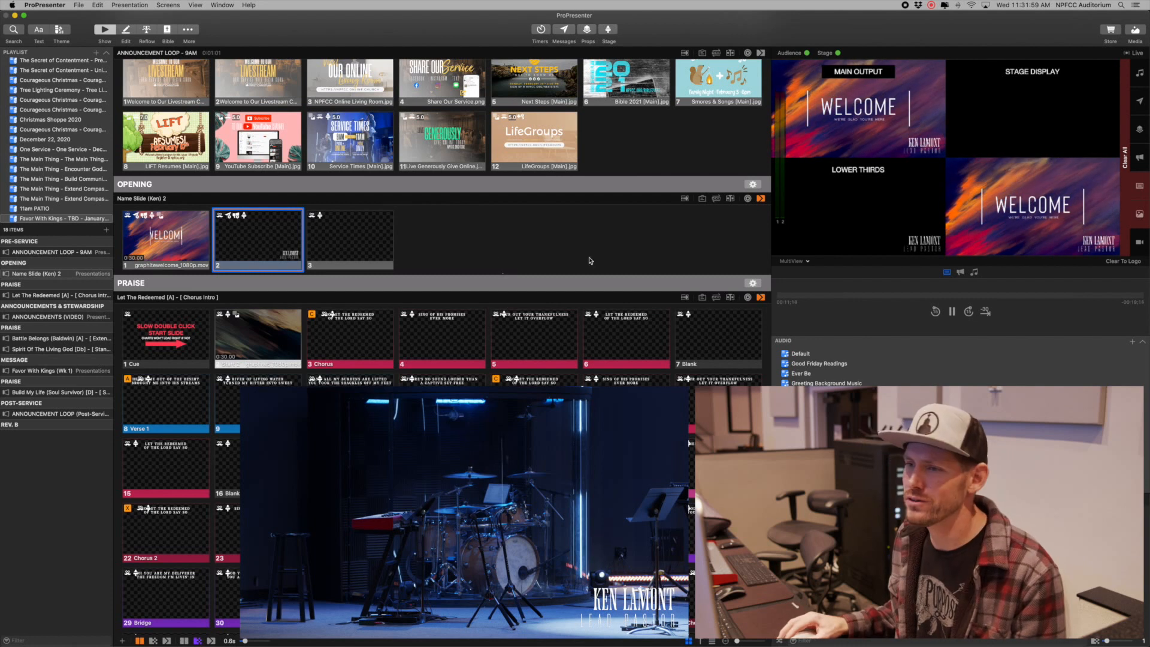
Trigger the blank third opening slide to clear the name, and start the Start 2 slide of Let The Redeemed
{"action": "left_click", "coordinate": [358, 235]}
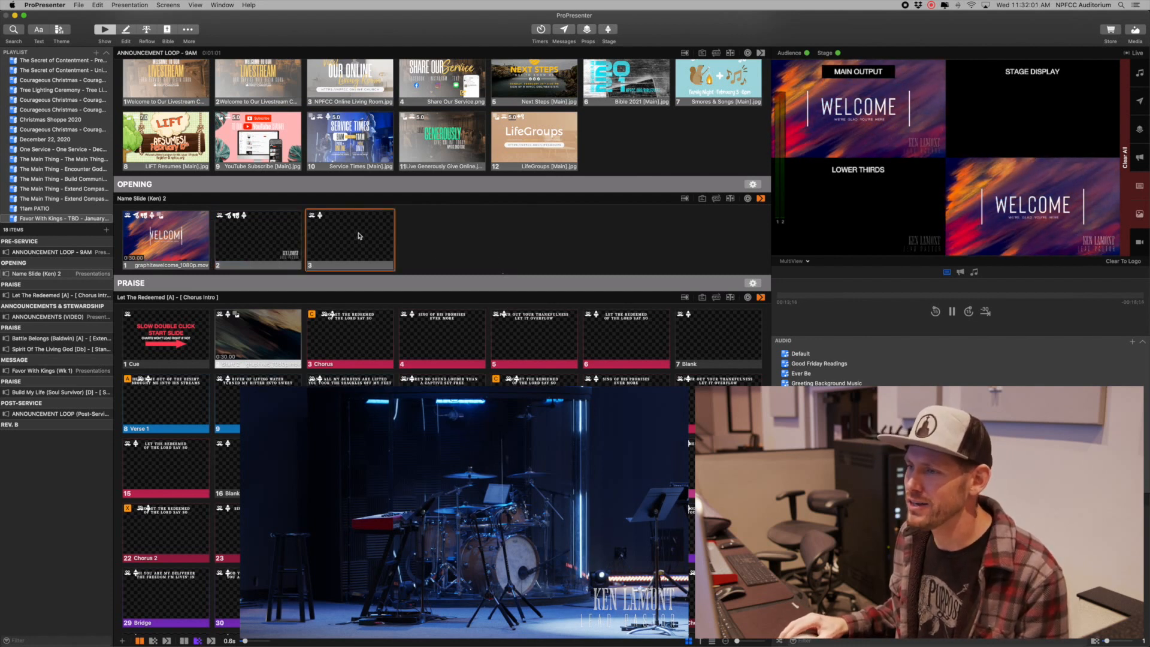
{"action": "scroll", "coordinate": [418, 238], "scroll_direction": "down", "scroll_amount": 3}
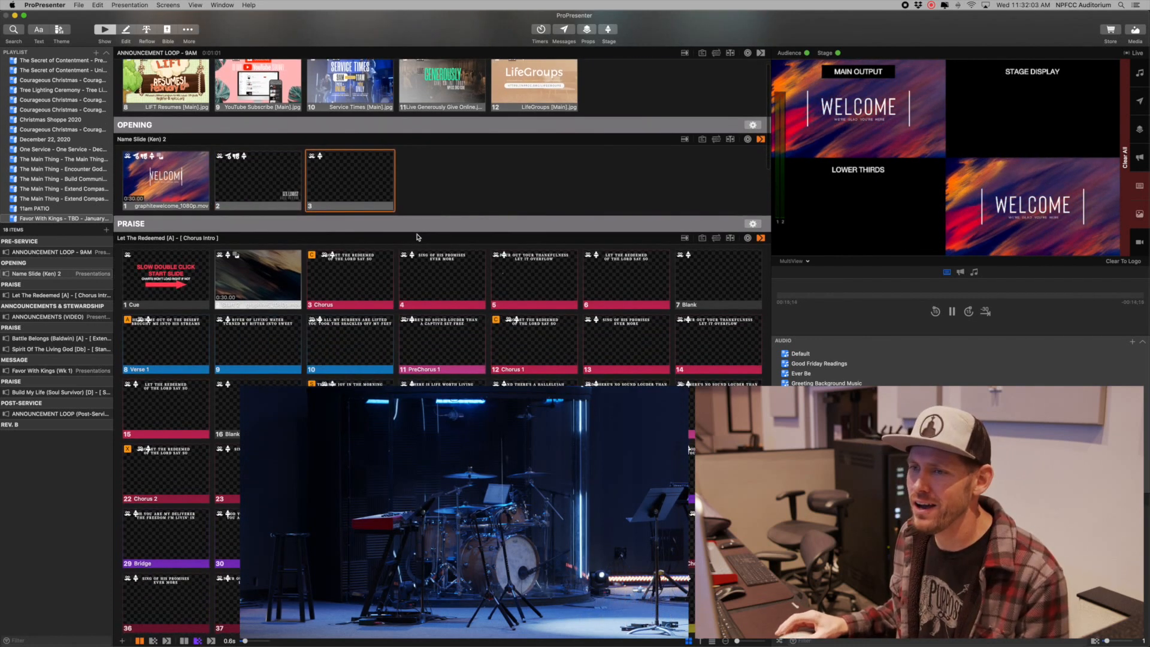
{"action": "scroll", "coordinate": [428, 215], "scroll_direction": "down", "scroll_amount": 2}
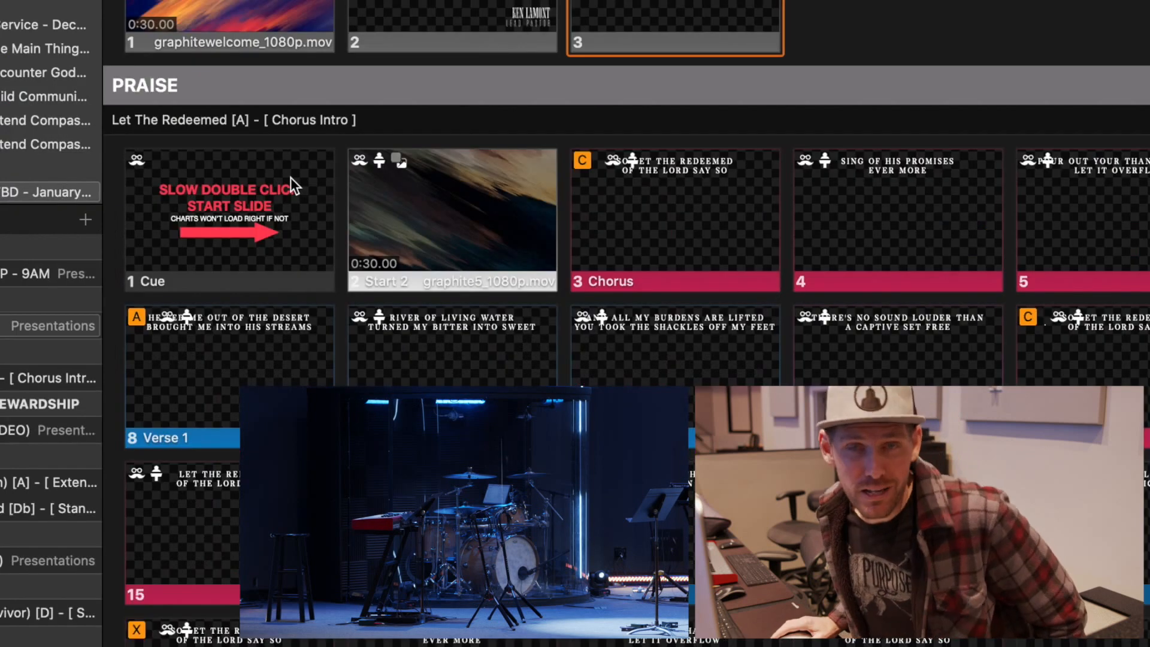
{"action": "left_click", "coordinate": [439, 198]}
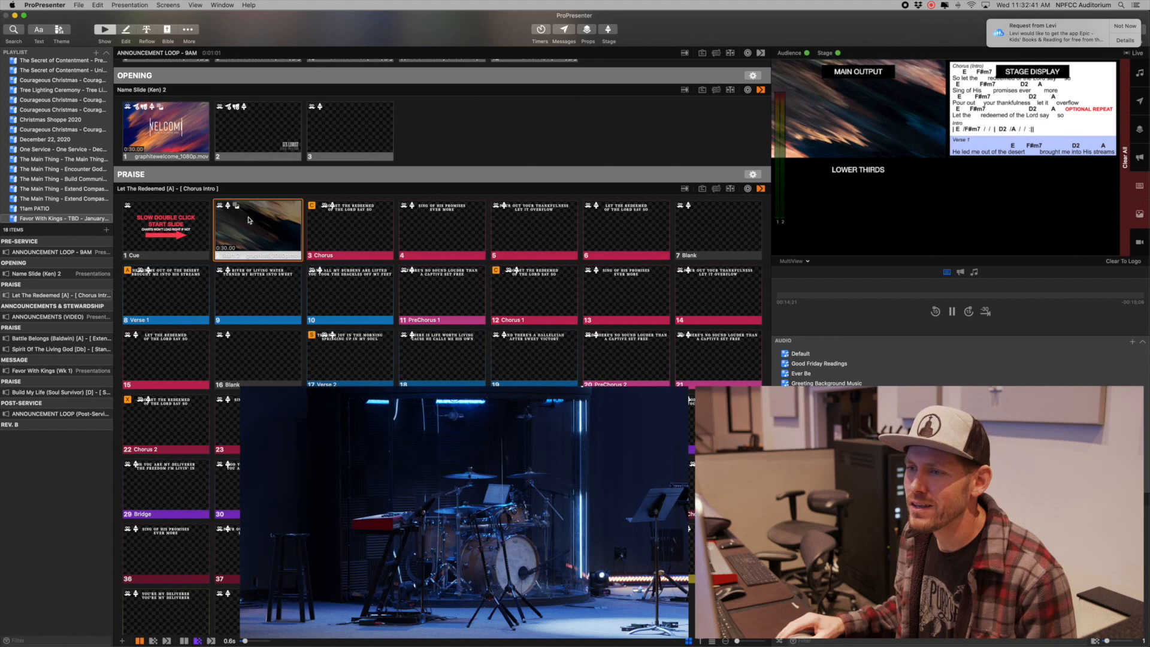
Examine the audience look action attached to the Start 2 slide of Let The Redeemed
{"action": "right_click", "coordinate": [249, 220]}
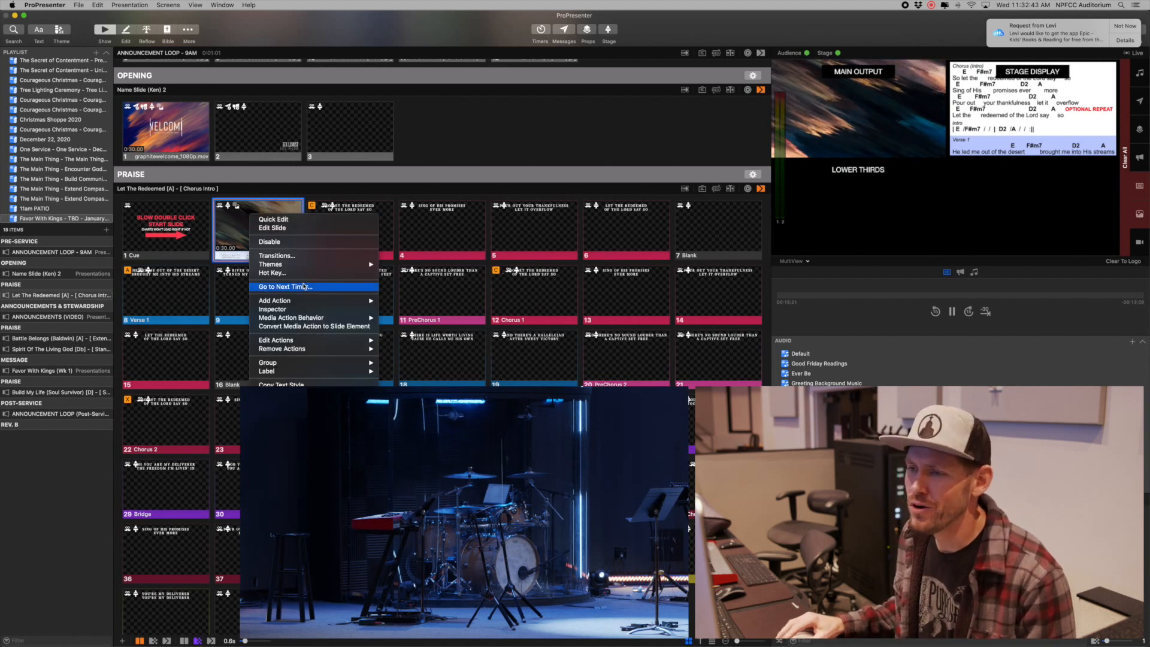
{"action": "mouse_move", "coordinate": [303, 340]}
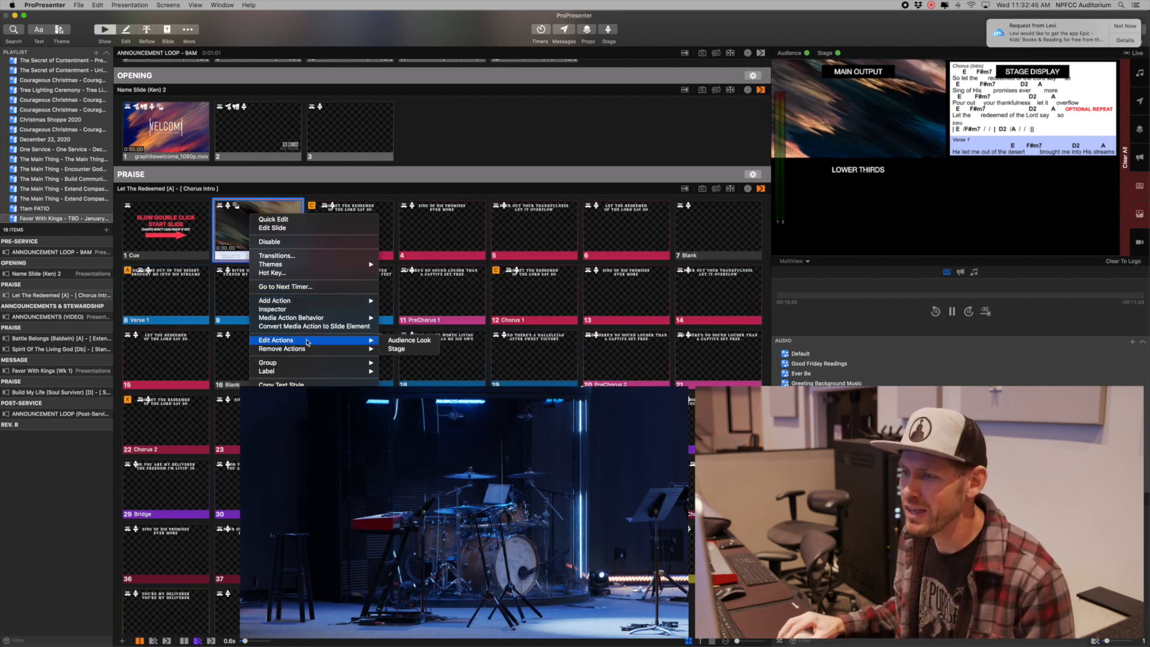
{"action": "left_click", "coordinate": [416, 345]}
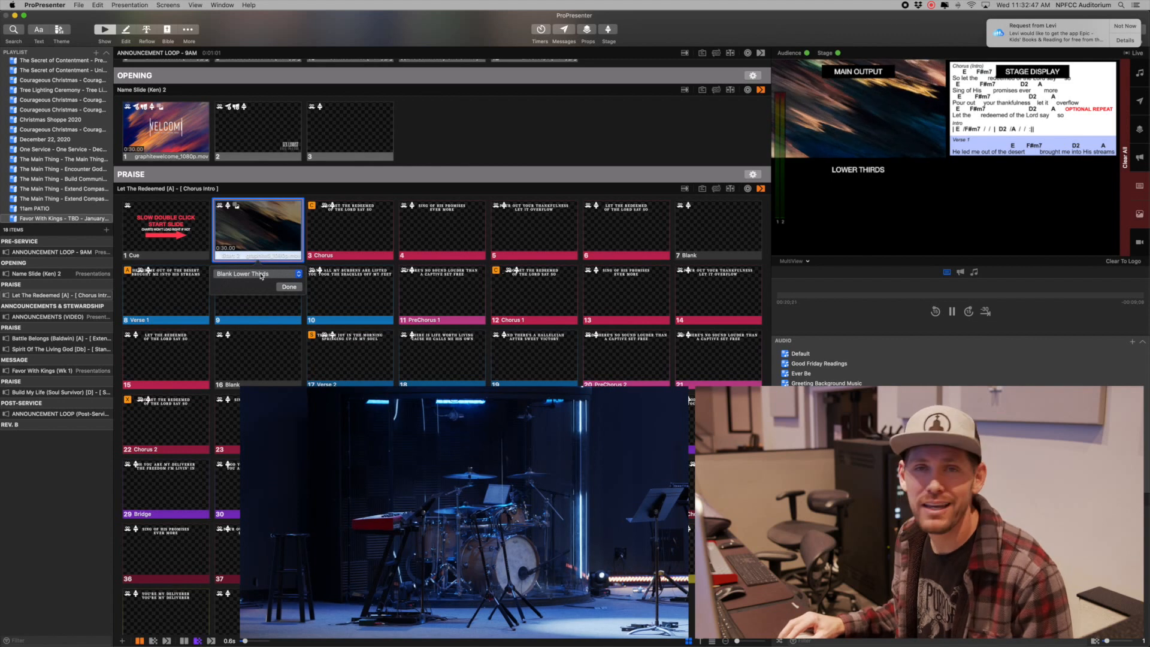
{"action": "left_click", "coordinate": [289, 288]}
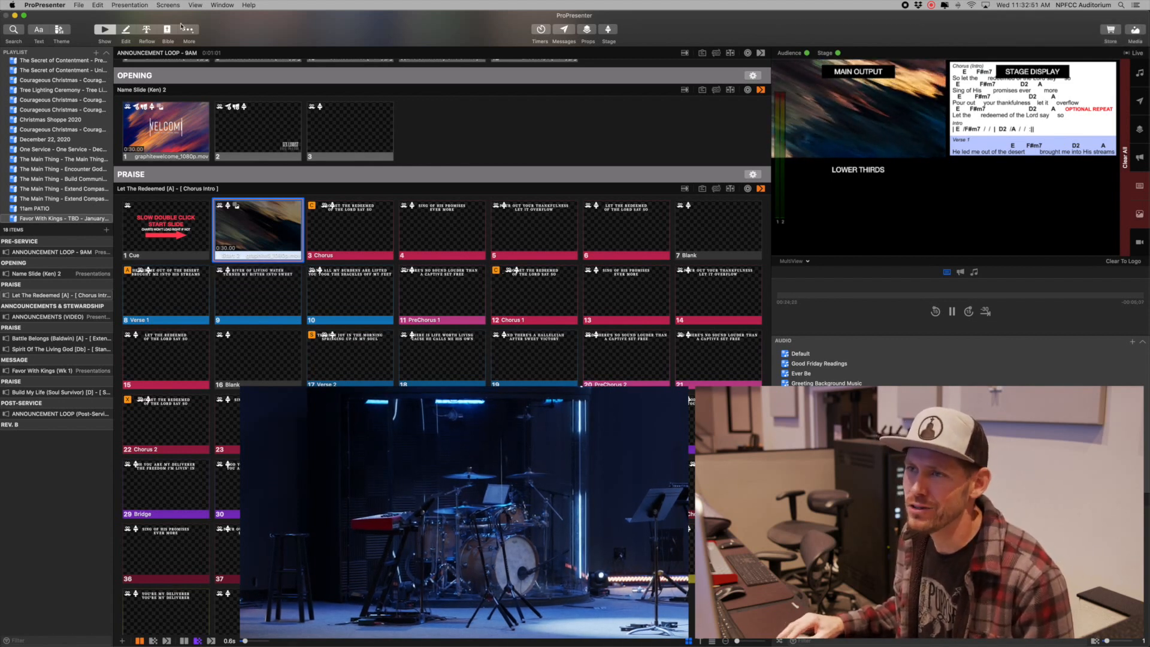
Examine the Blank Lower Thirds look and the Song (Lower Thirds) themes for its Lower Thirds presentation layer, and close the Looks window
{"action": "left_click", "coordinate": [169, 5]}
{"action": "left_click", "coordinate": [180, 38]}
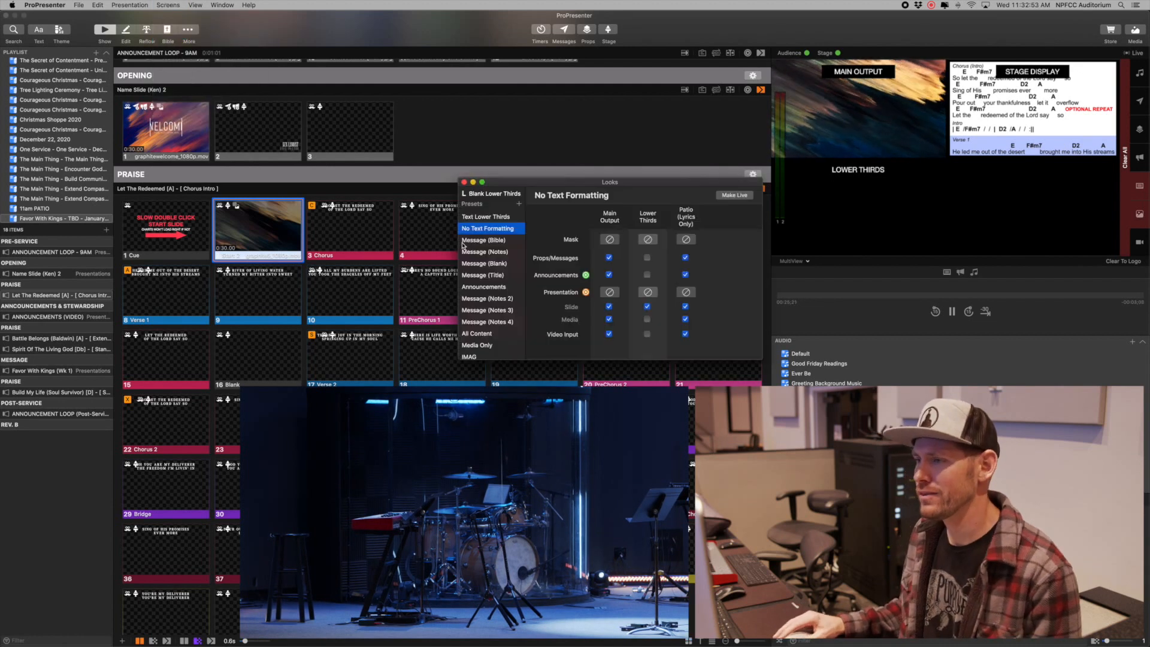
{"action": "scroll", "coordinate": [479, 281], "scroll_direction": "down", "scroll_amount": 3}
{"action": "left_click", "coordinate": [483, 354]}
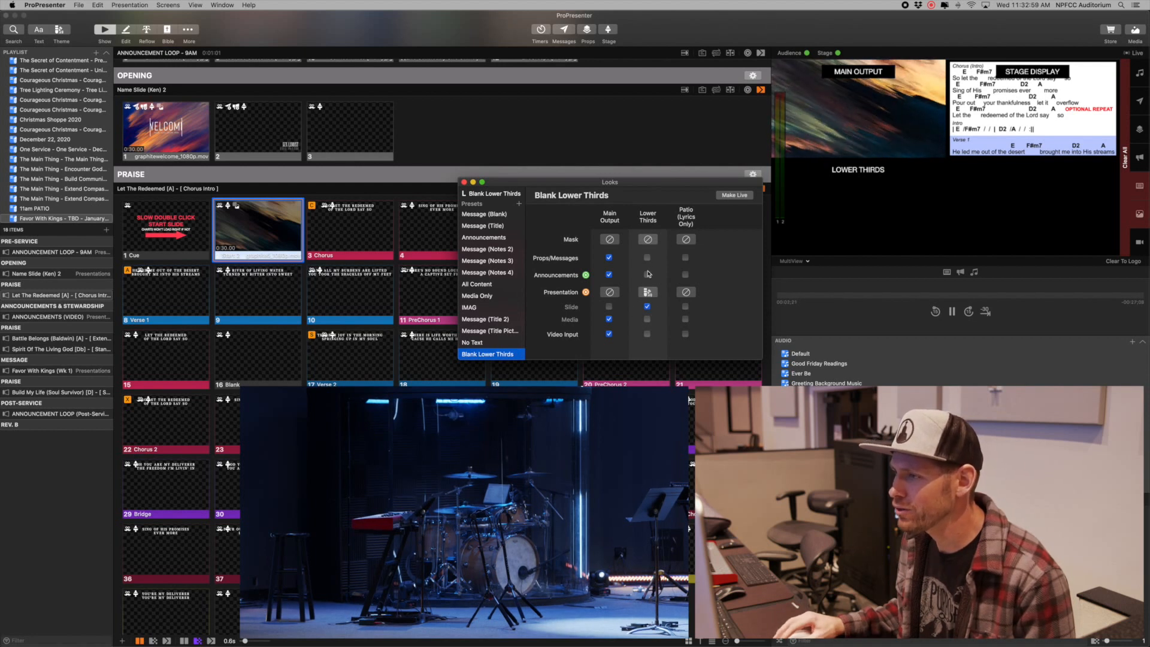
{"action": "left_click", "coordinate": [648, 291]}
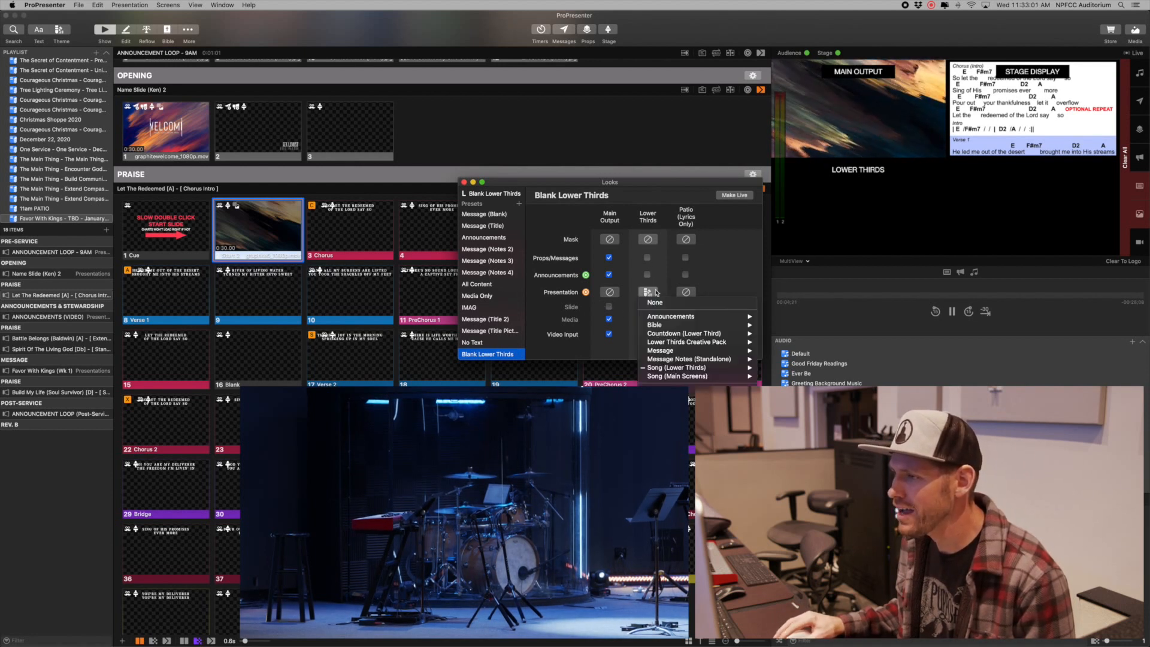
{"action": "mouse_move", "coordinate": [678, 368]}
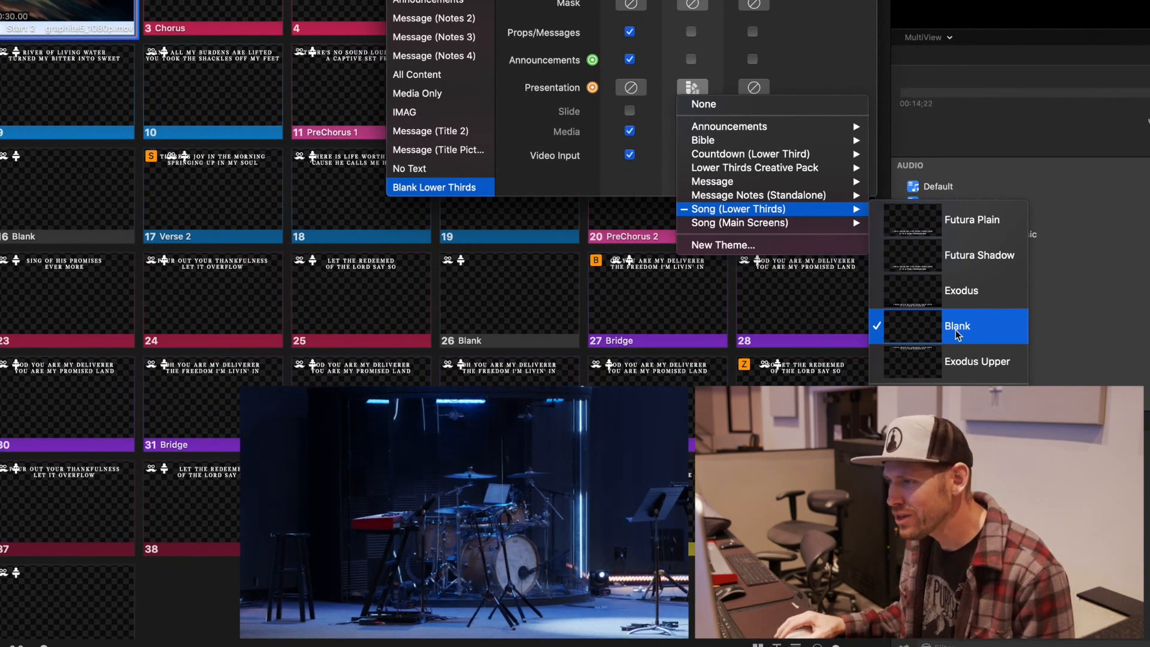
{"action": "left_click", "coordinate": [854, 56]}
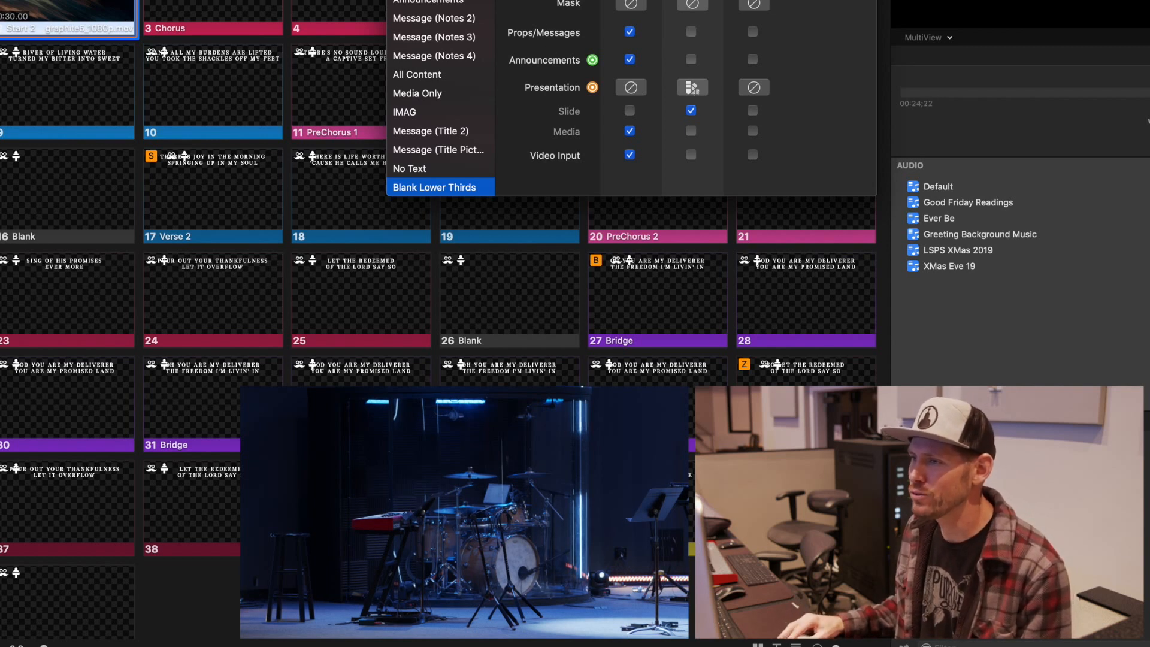
{"action": "left_click", "coordinate": [395, 1]}
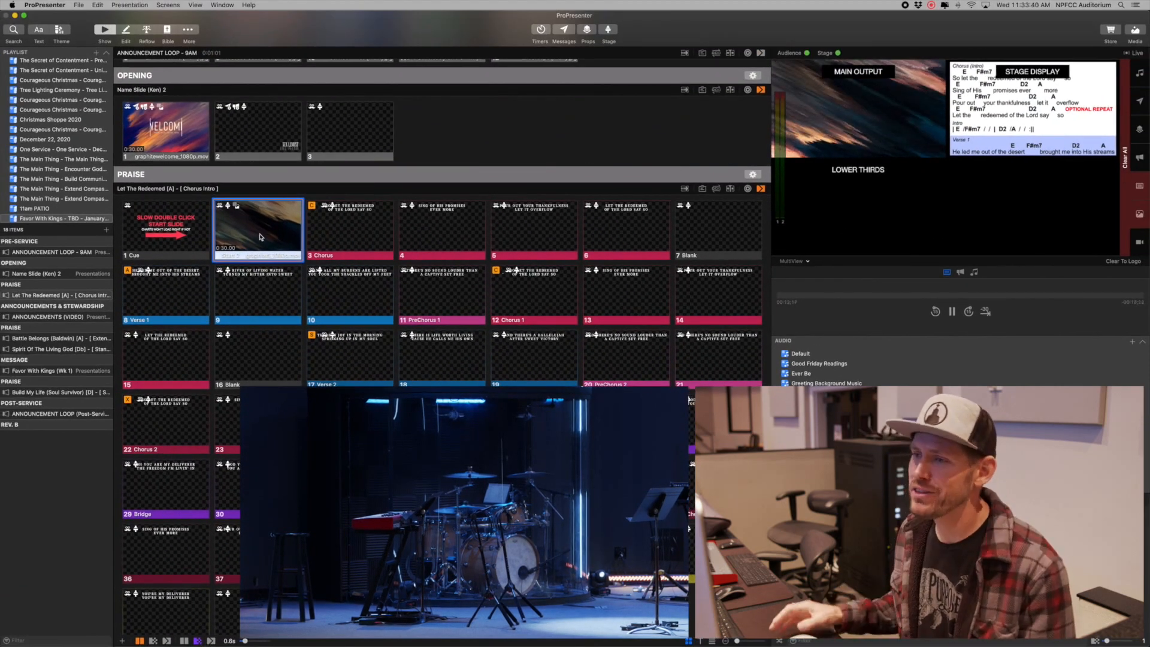
Trigger the first Chorus slide of Let The Redeemed and examine the audience look action attached to it
{"action": "left_click", "coordinate": [329, 226]}
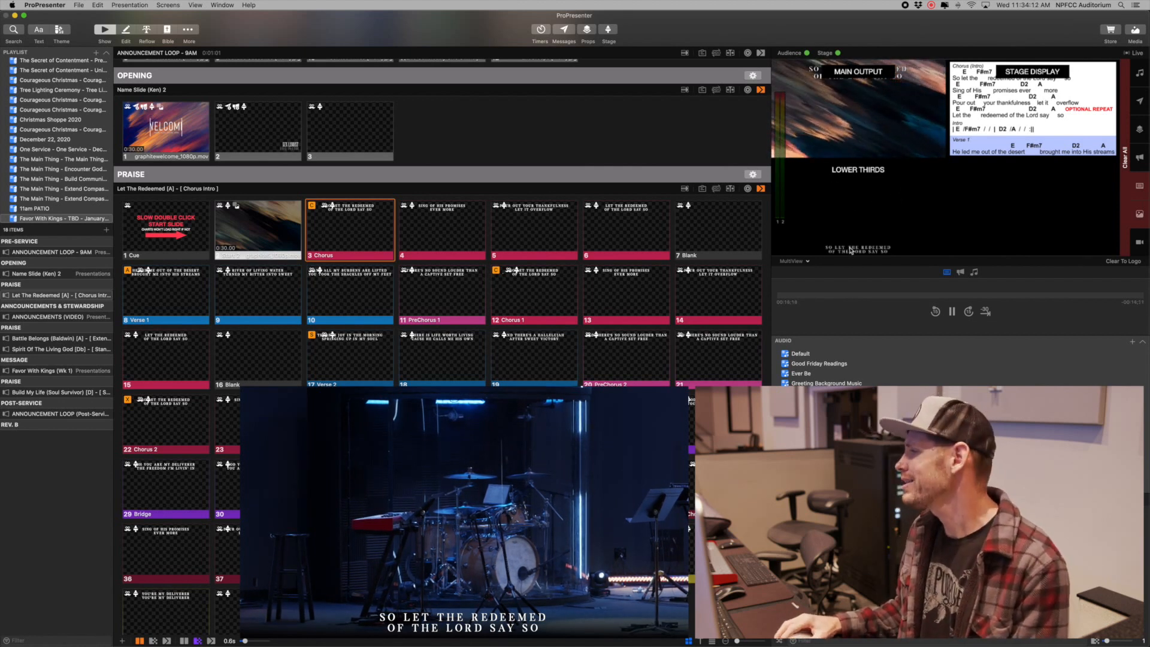
{"action": "right_click", "coordinate": [375, 222]}
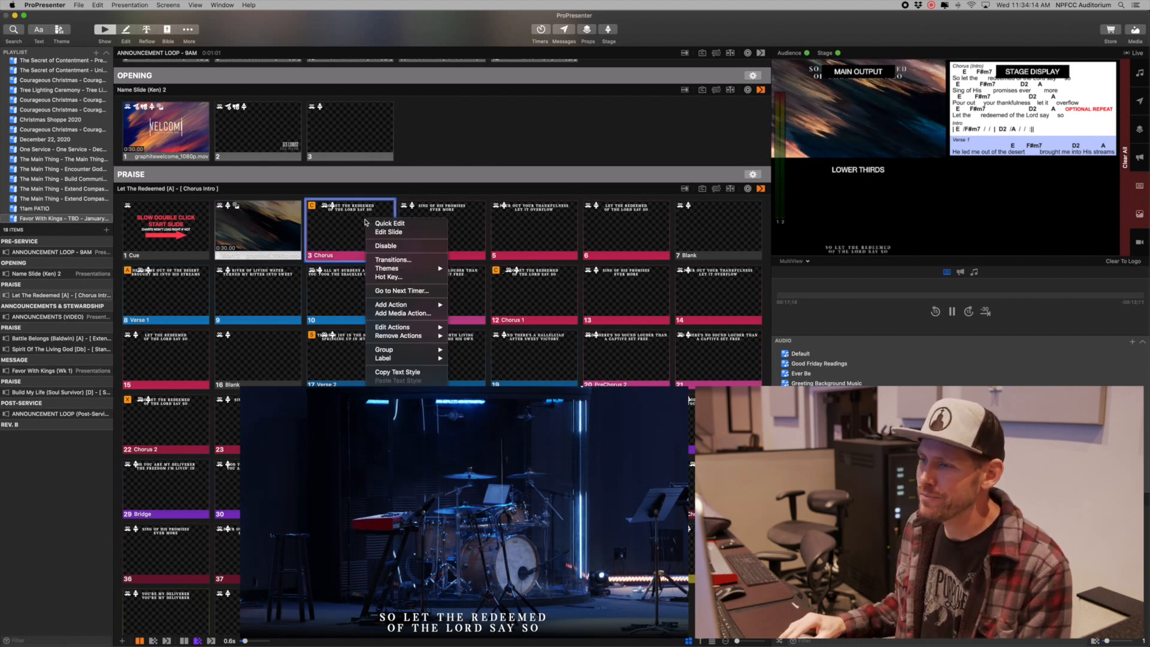
{"action": "mouse_move", "coordinate": [410, 328]}
{"action": "left_click", "coordinate": [483, 329]}
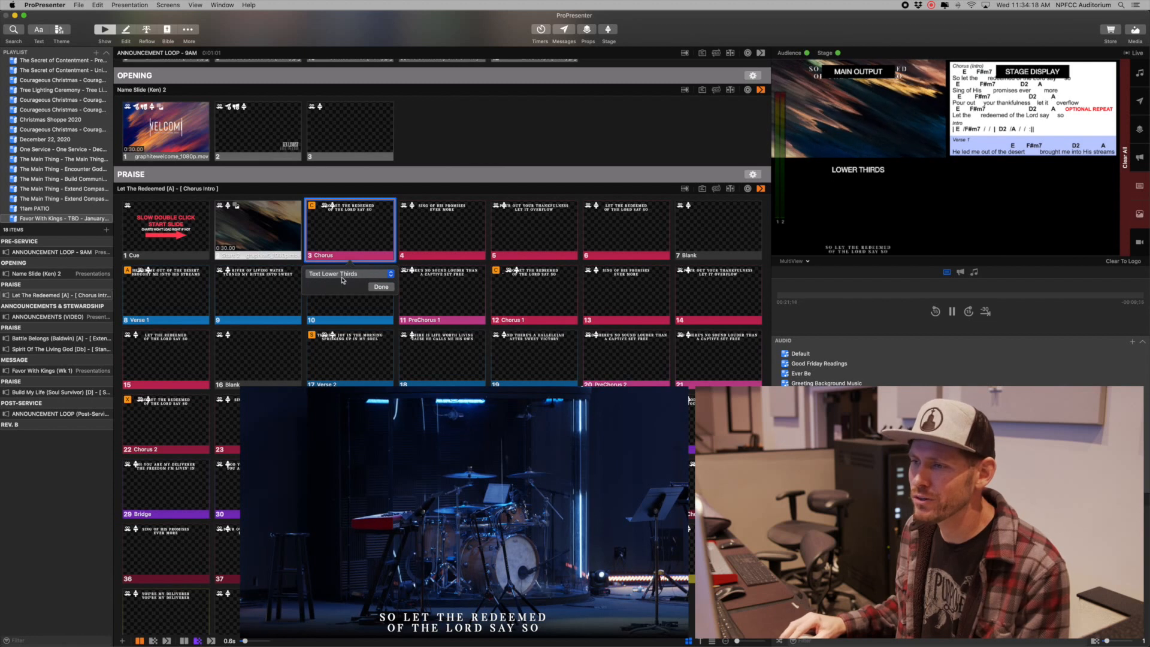
{"action": "left_click", "coordinate": [381, 287]}
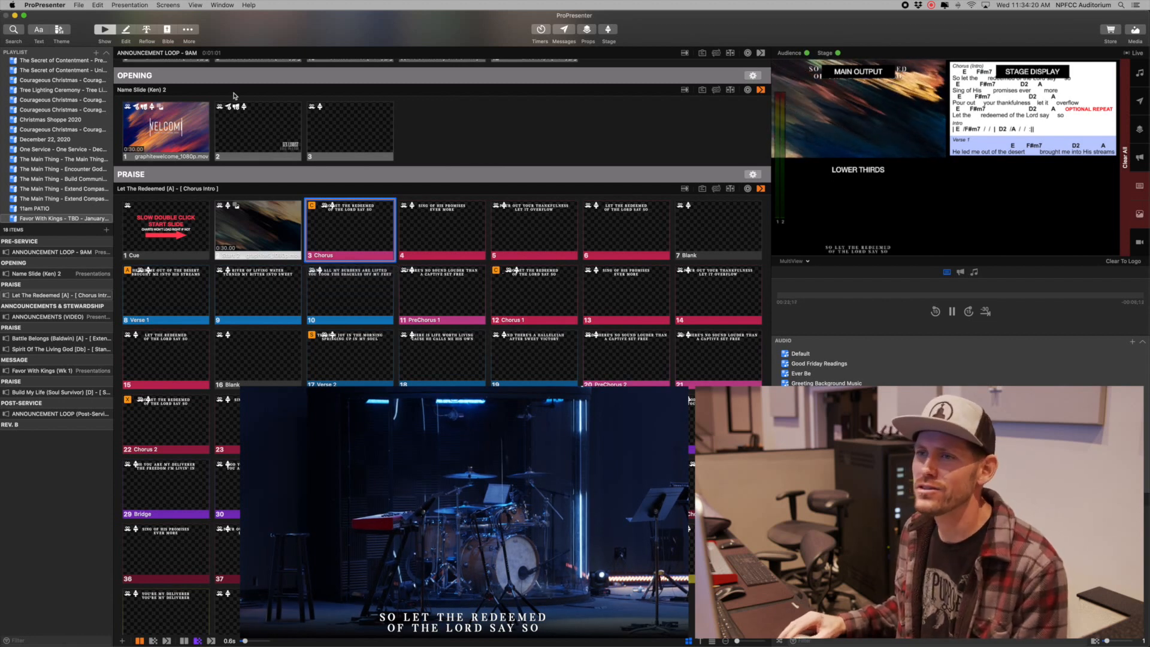
Open the Text Lower Thirds look and examine the Song (Lower Thirds) themes available for its Lower Thirds presentation layer
{"action": "left_click", "coordinate": [168, 4]}
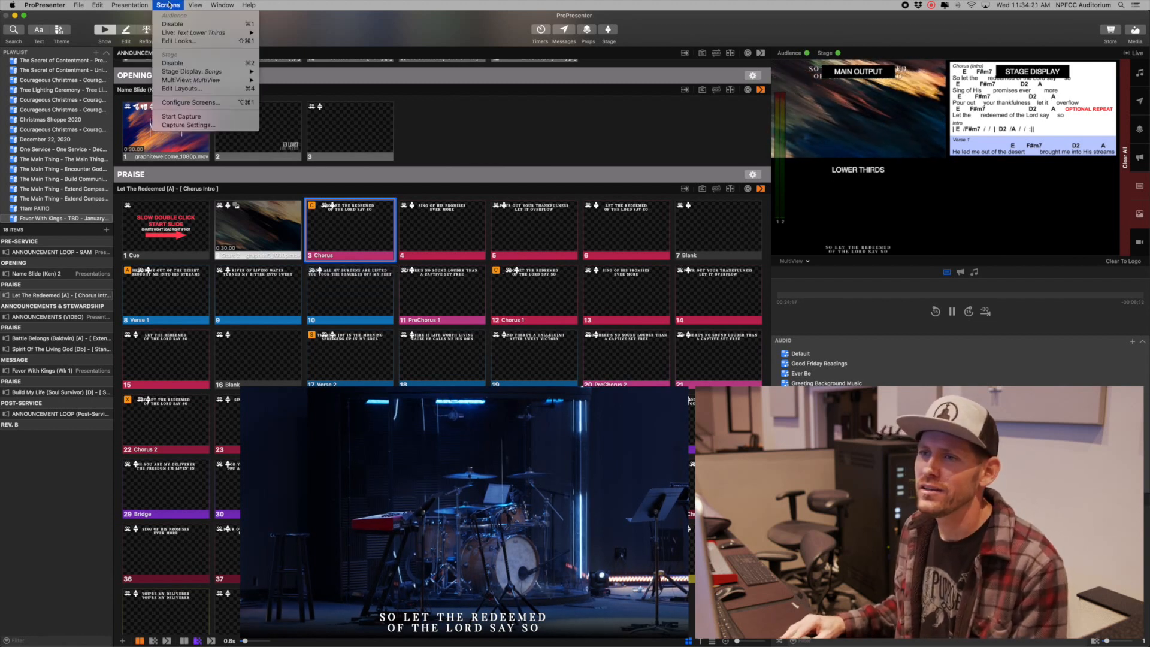
{"action": "left_click", "coordinate": [180, 41]}
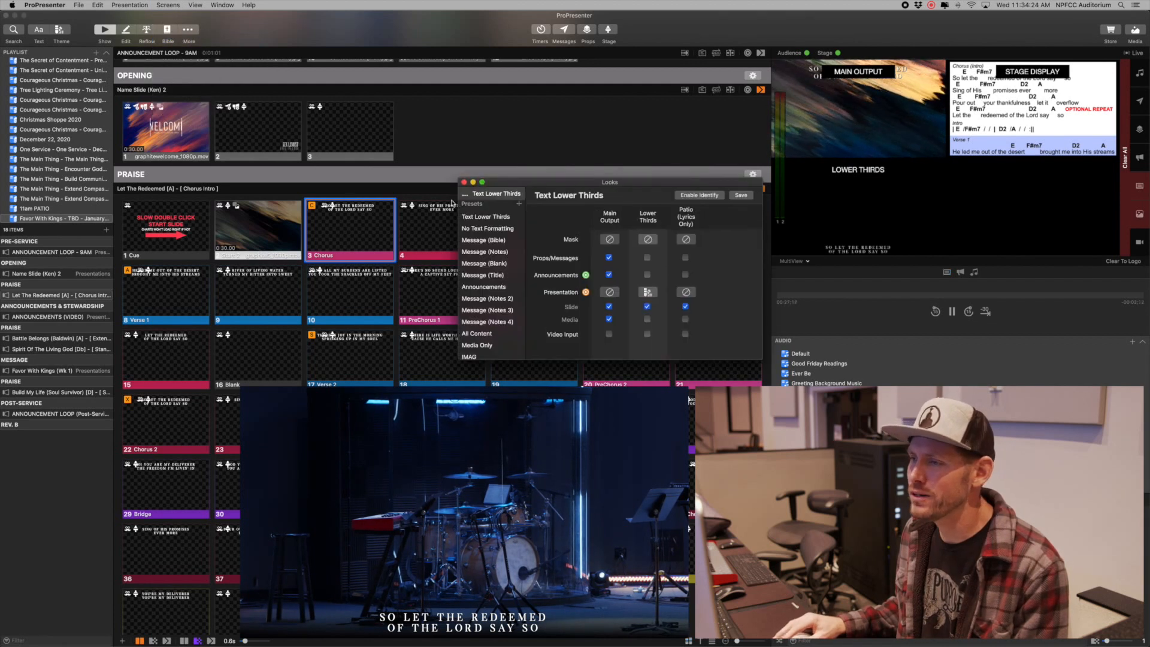
{"action": "left_click", "coordinate": [470, 217]}
{"action": "left_click_drag", "start_coordinate": [552, 180], "coordinate": [434, 146]}
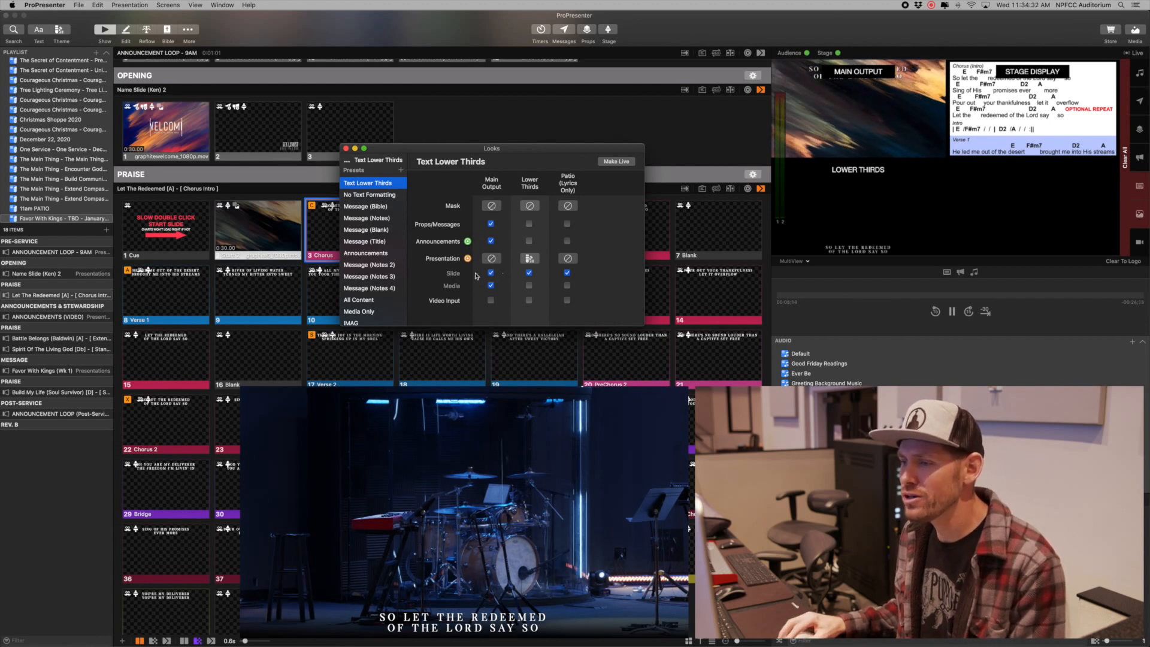
{"action": "left_click", "coordinate": [530, 259]}
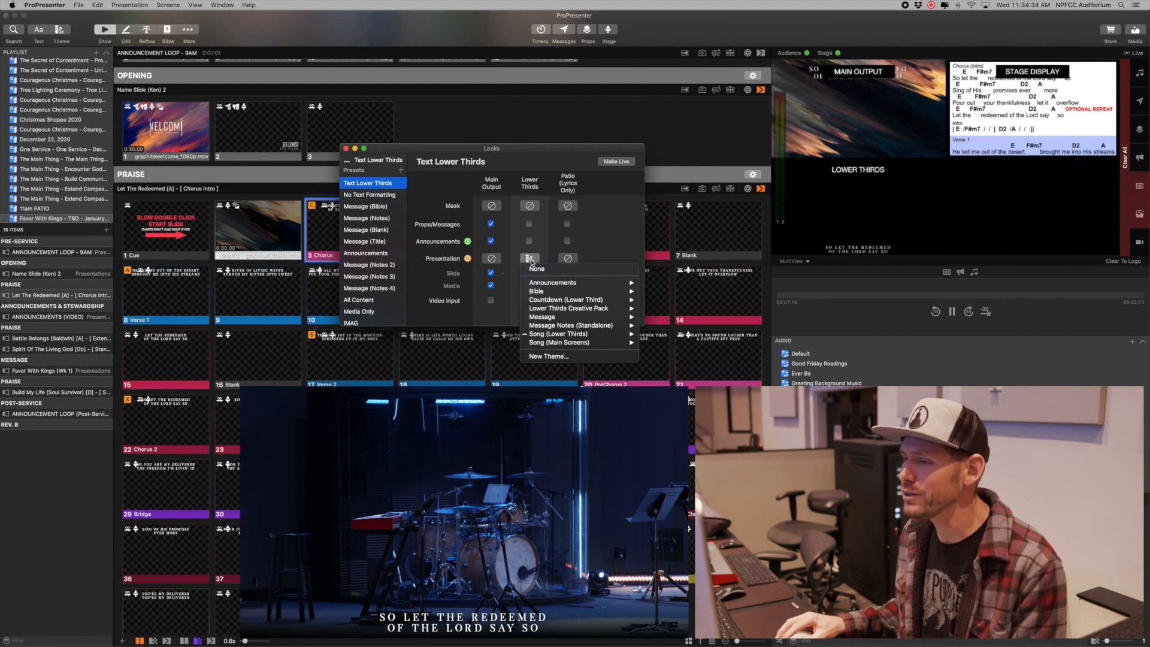
{"action": "mouse_move", "coordinate": [554, 339]}
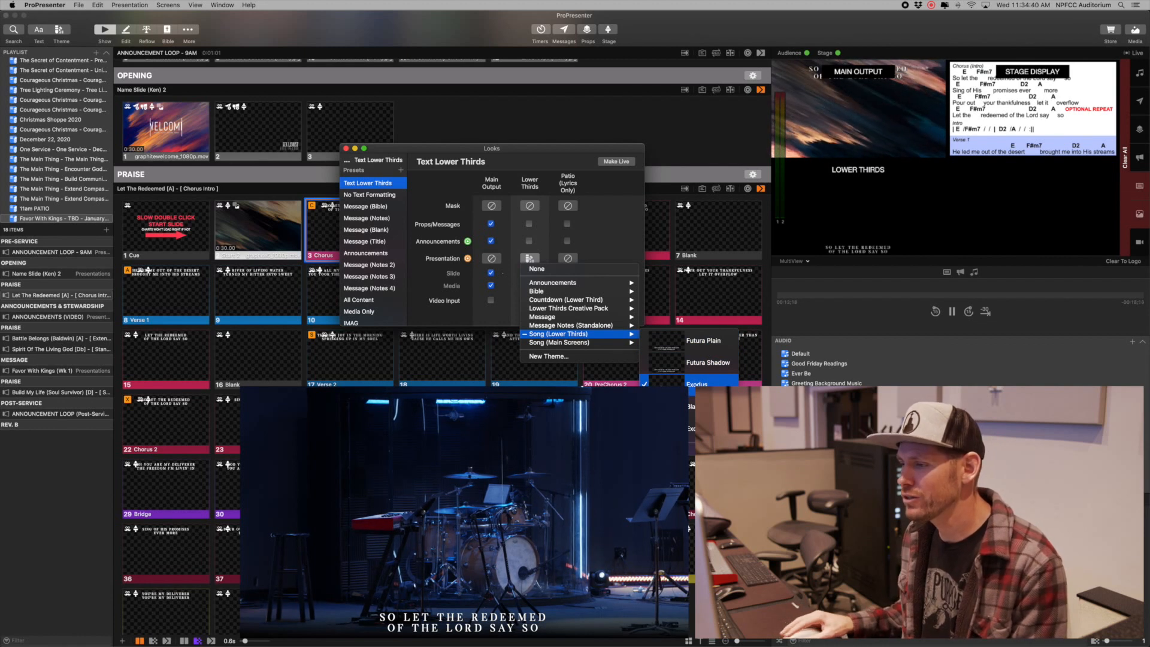
Open the Song (Lower Thirds) themes for editing, close the Looks window, and inspect the text and rectangle objects of the Exodus theme
{"action": "left_click", "coordinate": [678, 449]}
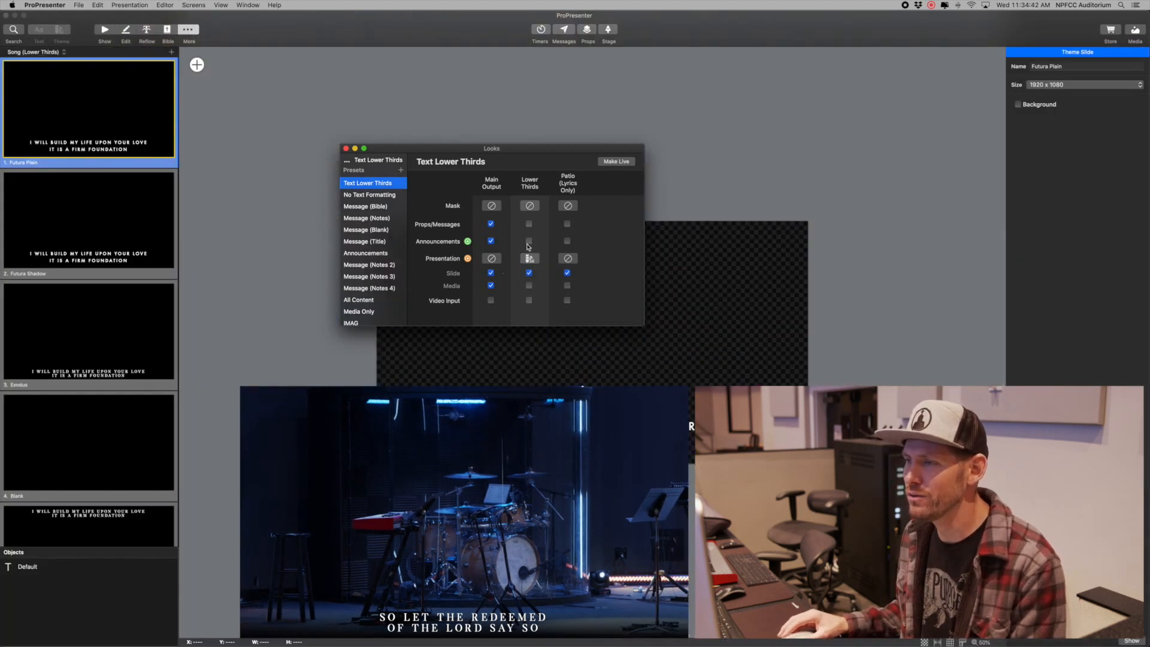
{"action": "left_click", "coordinate": [345, 148]}
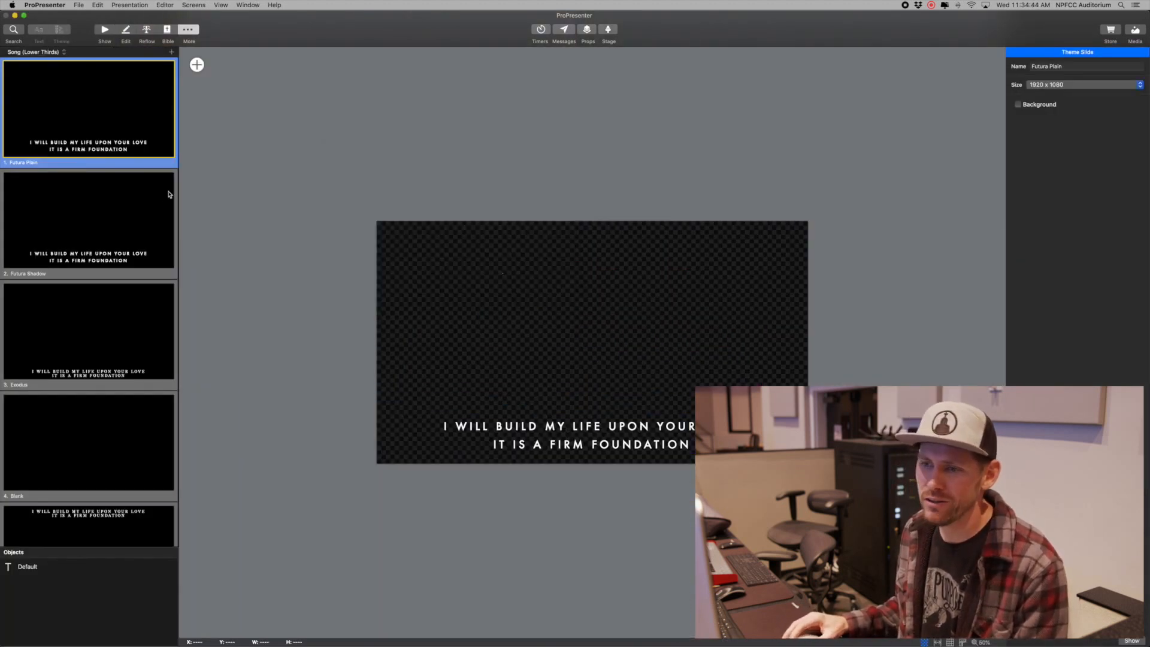
{"action": "scroll", "coordinate": [78, 204], "scroll_direction": "down", "scroll_amount": 3}
{"action": "left_click", "coordinate": [116, 291]}
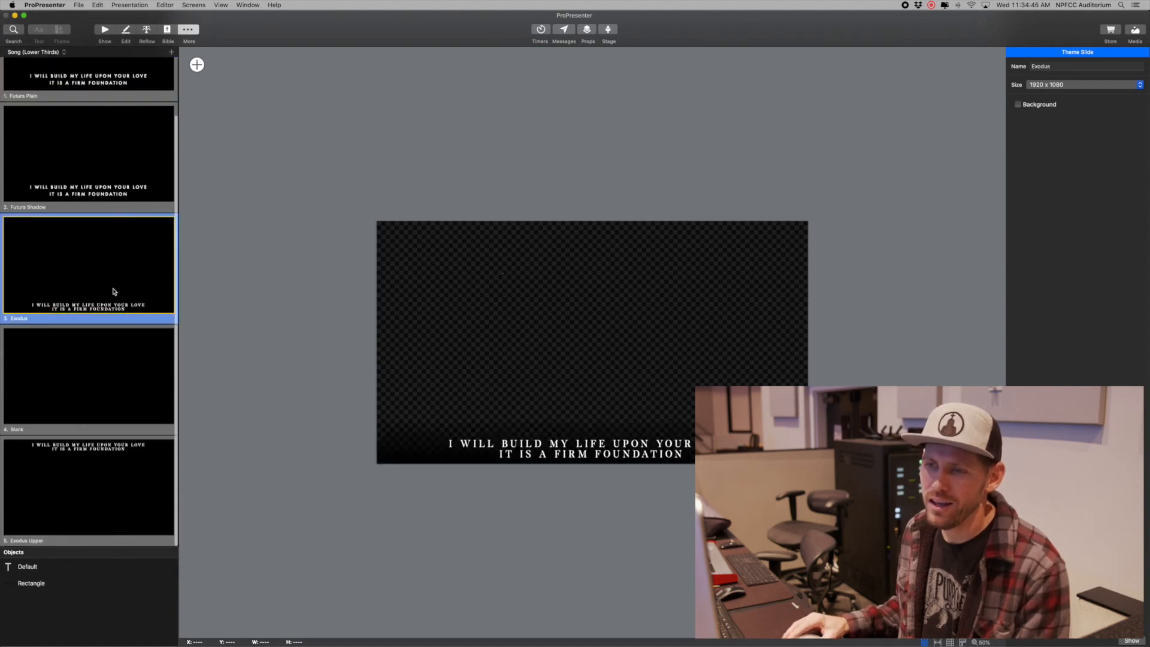
{"action": "left_click", "coordinate": [631, 452]}
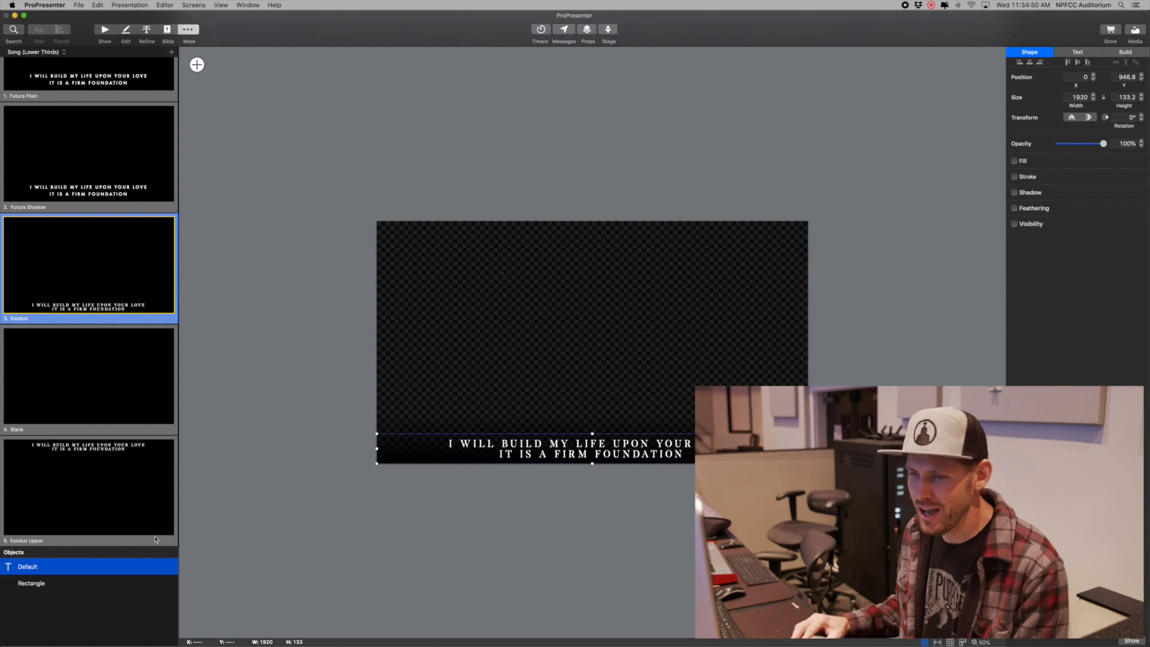
{"action": "left_click", "coordinate": [120, 582]}
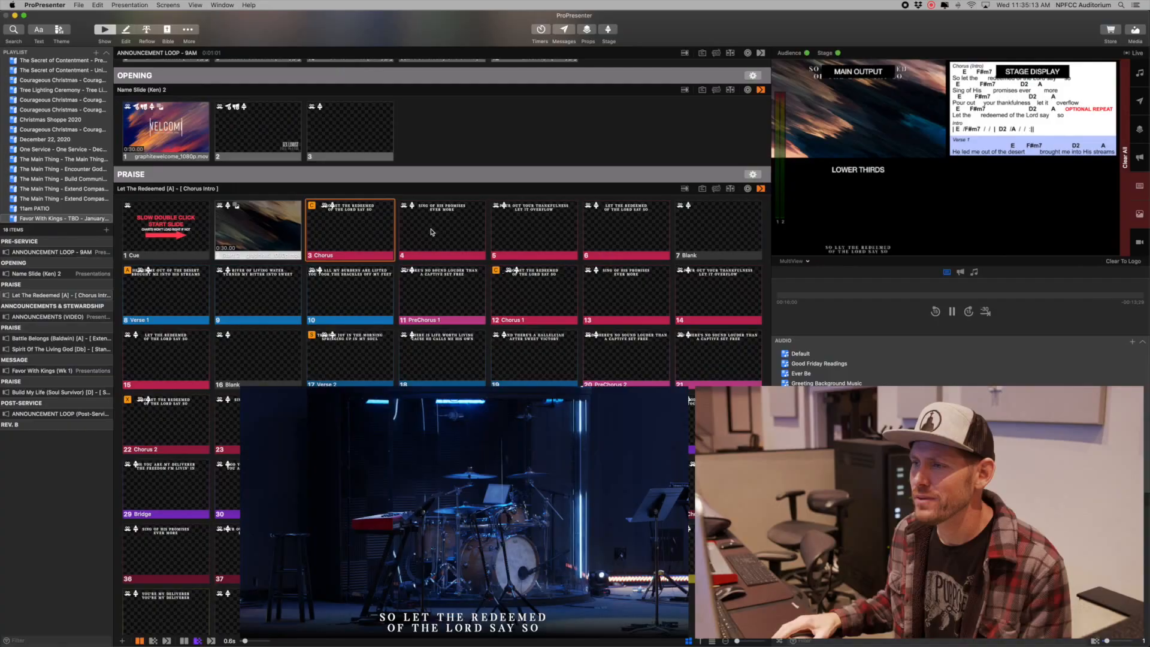
Trigger slide 4 of Let The Redeemed and choose the favorite Dissolve 0_60s 1 as the song's transition
{"action": "left_click", "coordinate": [432, 232]}
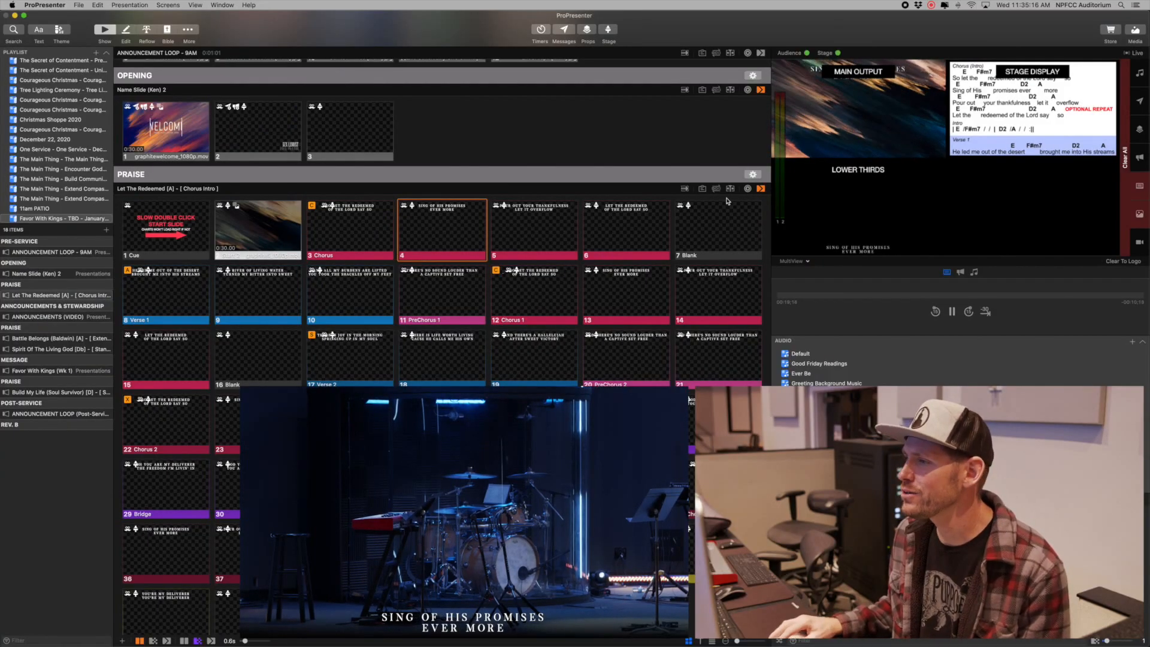
{"action": "left_click", "coordinate": [760, 189]}
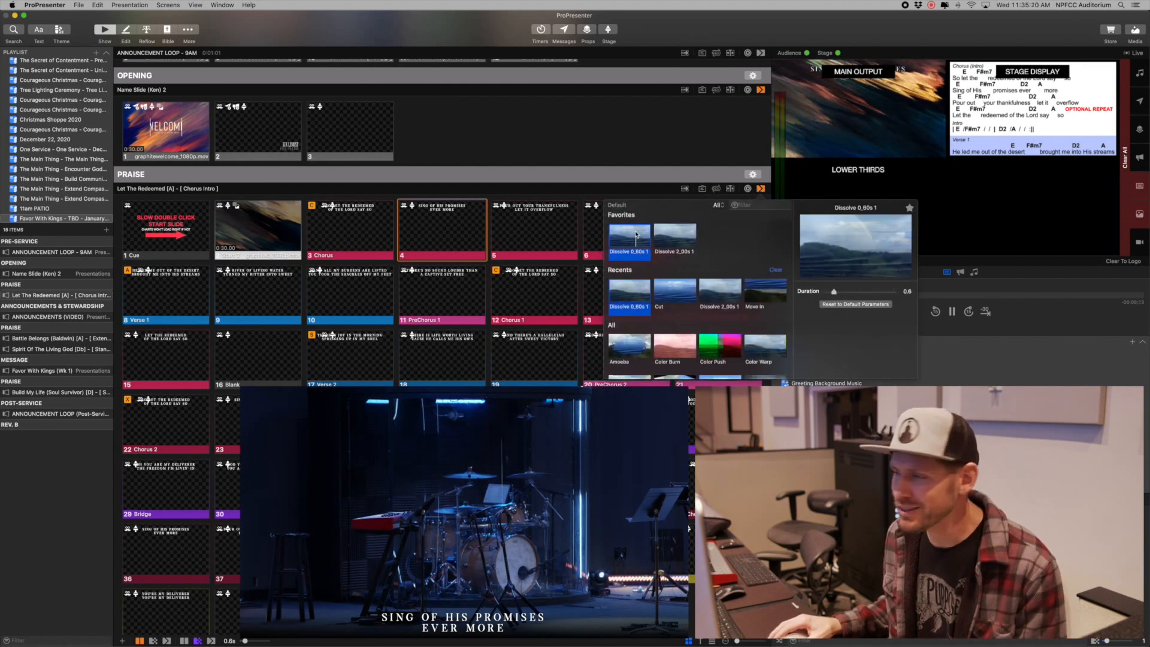
{"action": "left_click", "coordinate": [623, 234]}
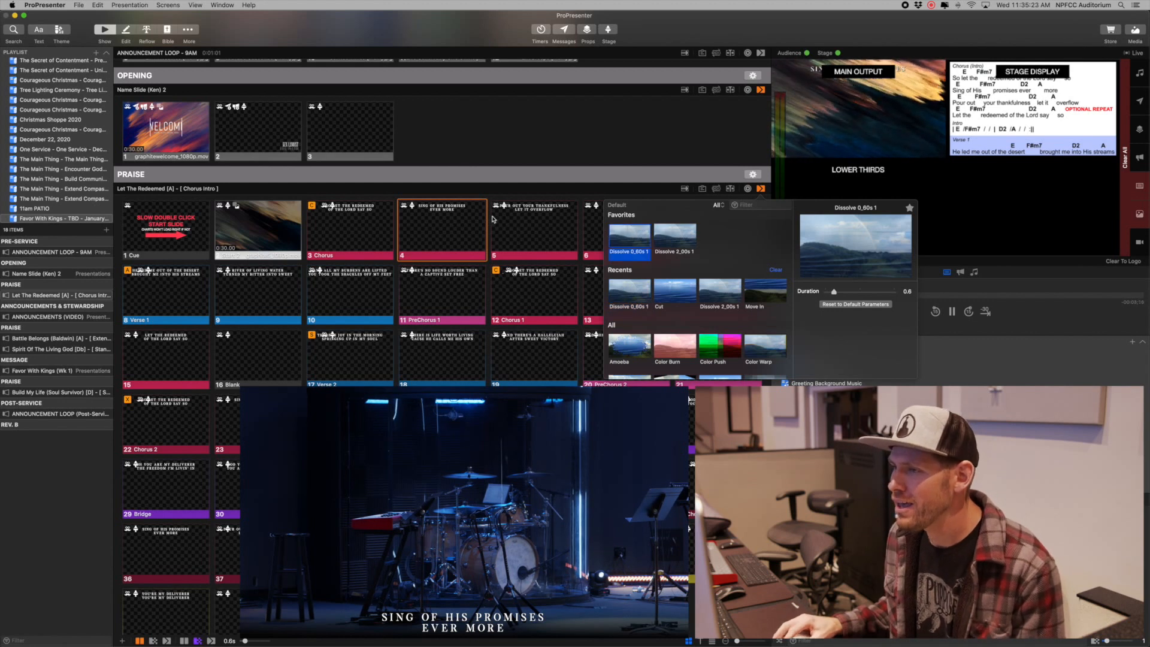
{"action": "left_click", "coordinate": [504, 219]}
Trigger slides 5 and 6 of Let The Redeemed, and examine the audience look action attached to Blank slide 7
{"action": "left_click", "coordinate": [530, 220]}
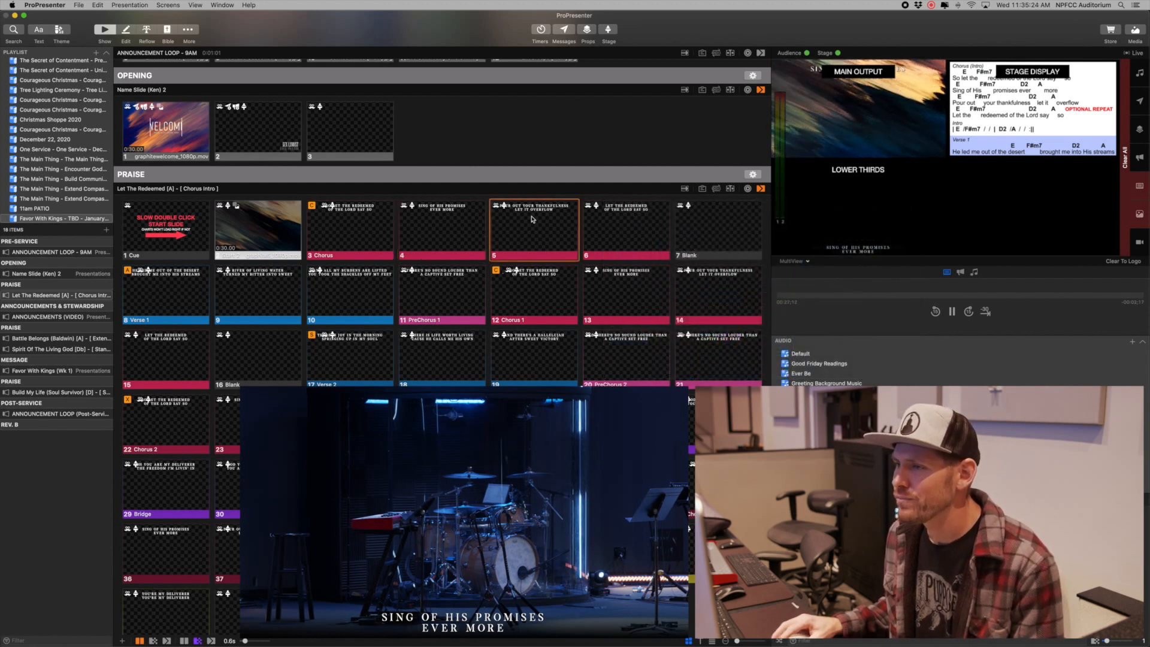
{"action": "left_click", "coordinate": [648, 227]}
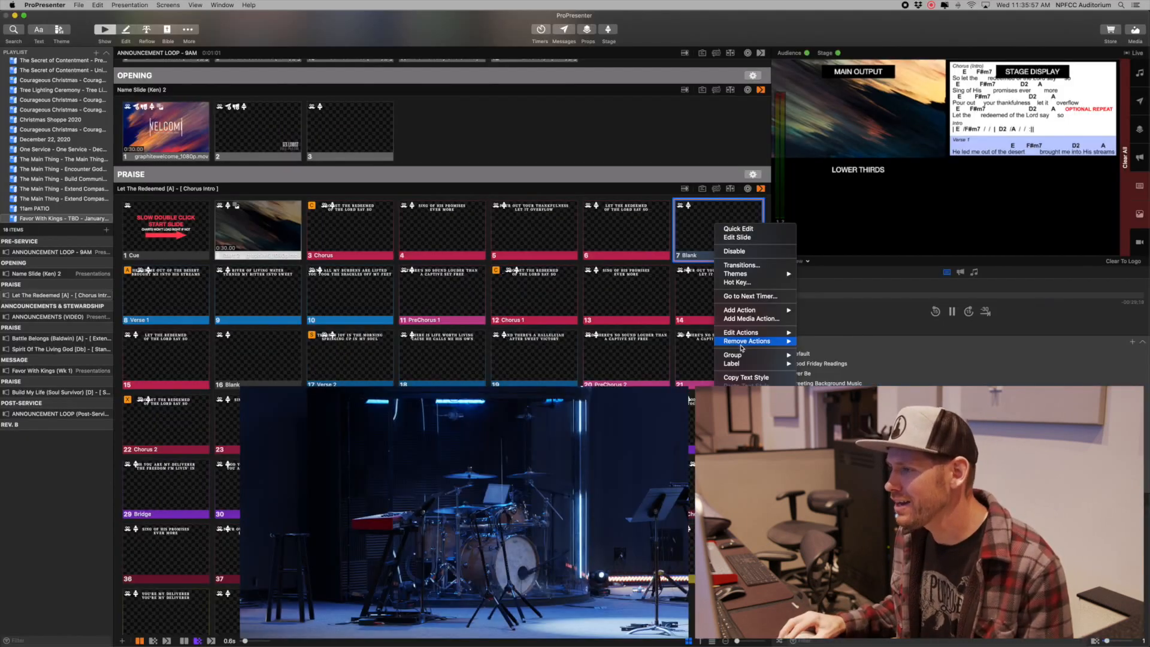
{"action": "mouse_move", "coordinate": [746, 329]}
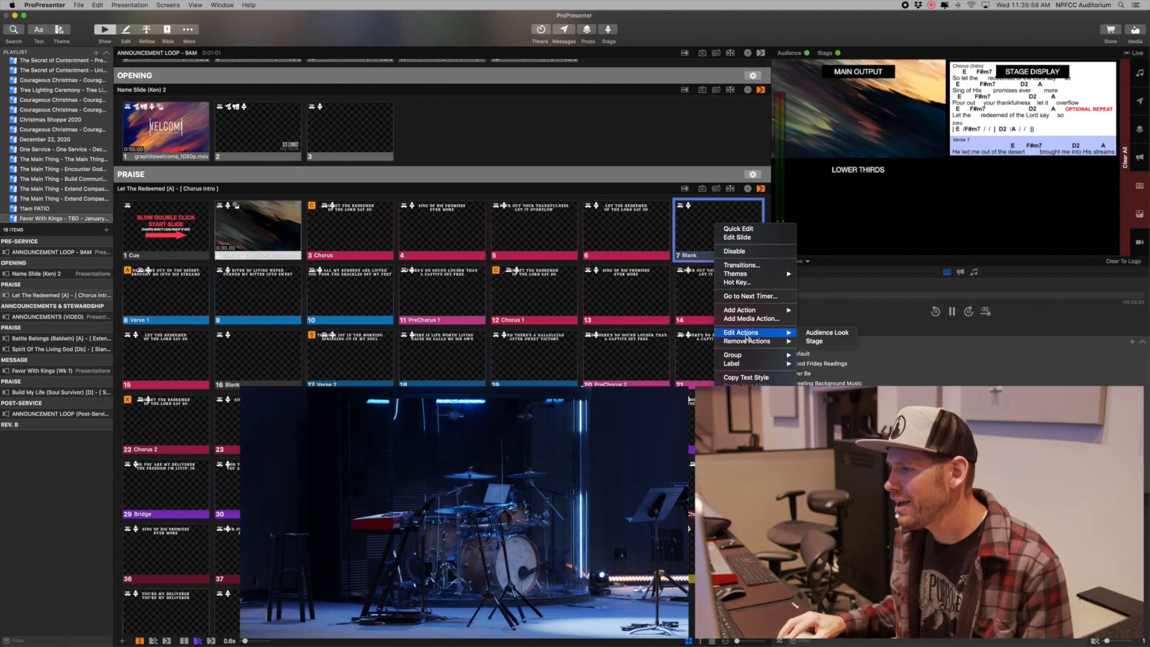
{"action": "left_click", "coordinate": [826, 333]}
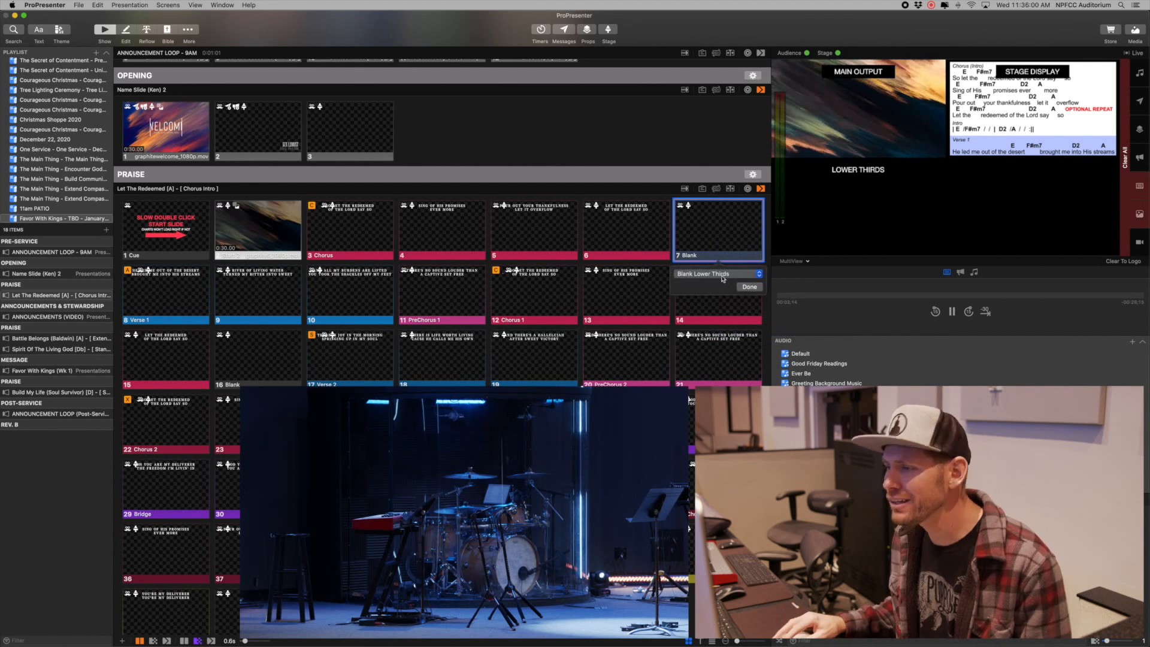
{"action": "left_click", "coordinate": [750, 287]}
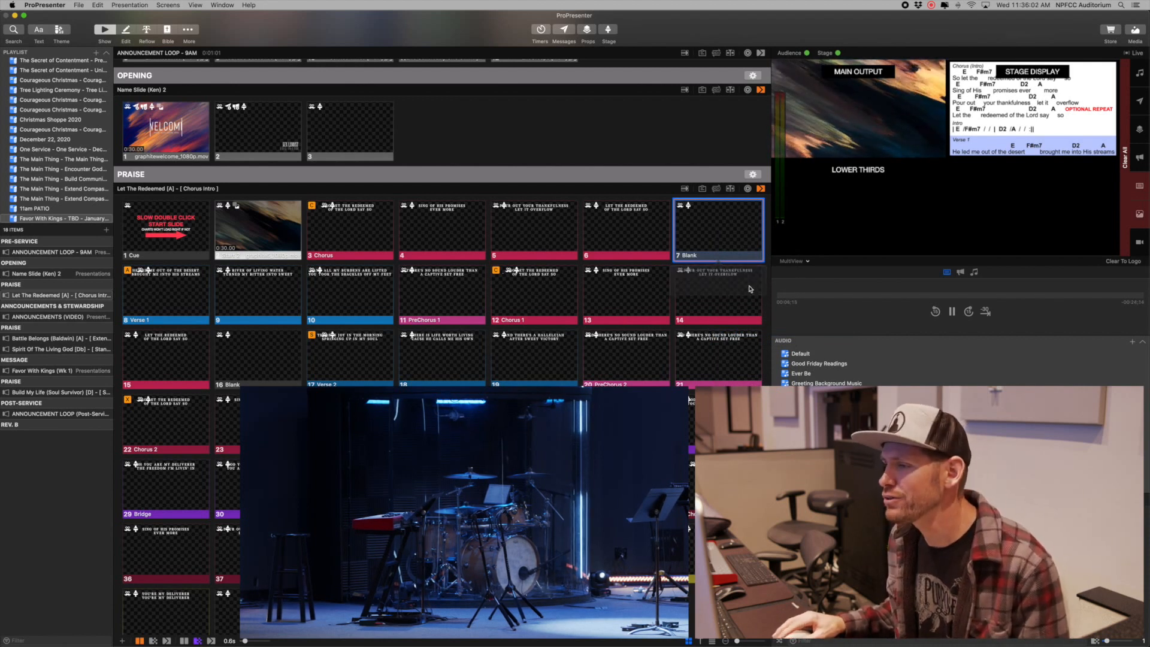
Trigger Blank slide 7 of Let The Redeemed, return to the Start 2 slide, and trigger the Blank slide again
{"action": "left_click", "coordinate": [705, 249]}
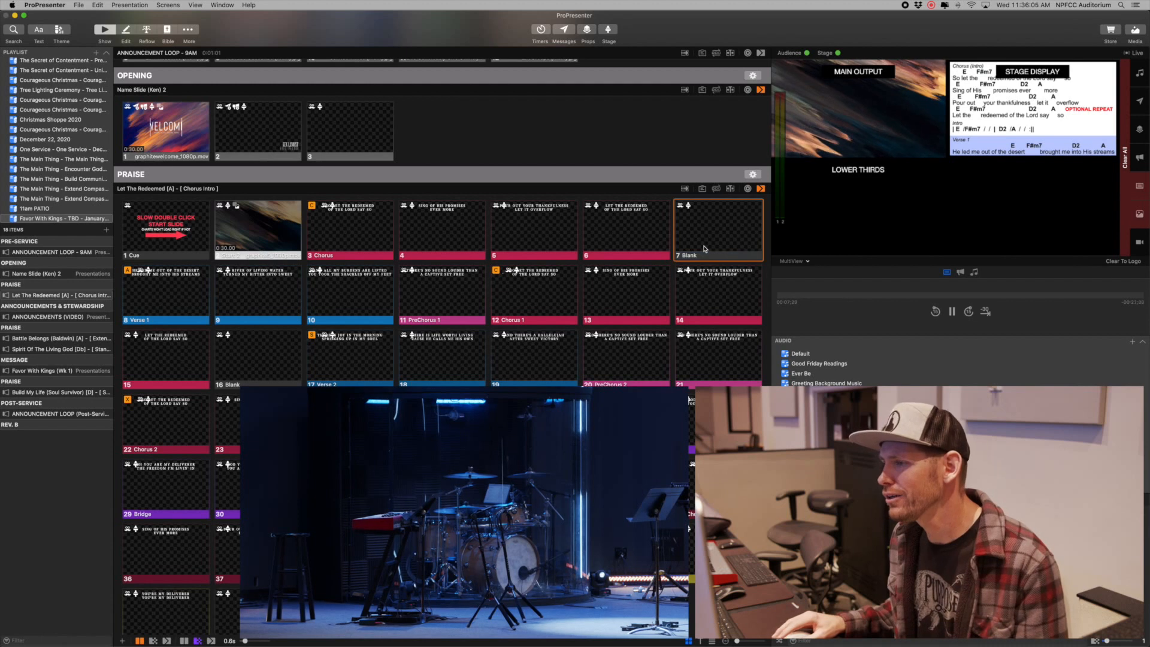
{"action": "left_click", "coordinate": [248, 239]}
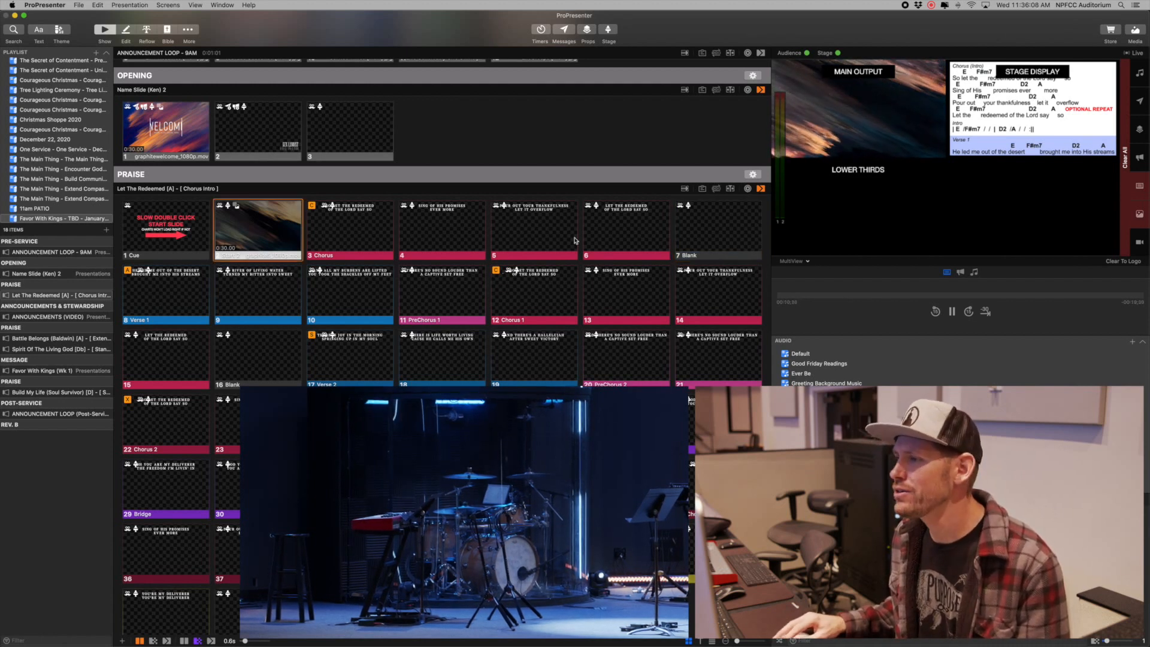
{"action": "left_click", "coordinate": [686, 231]}
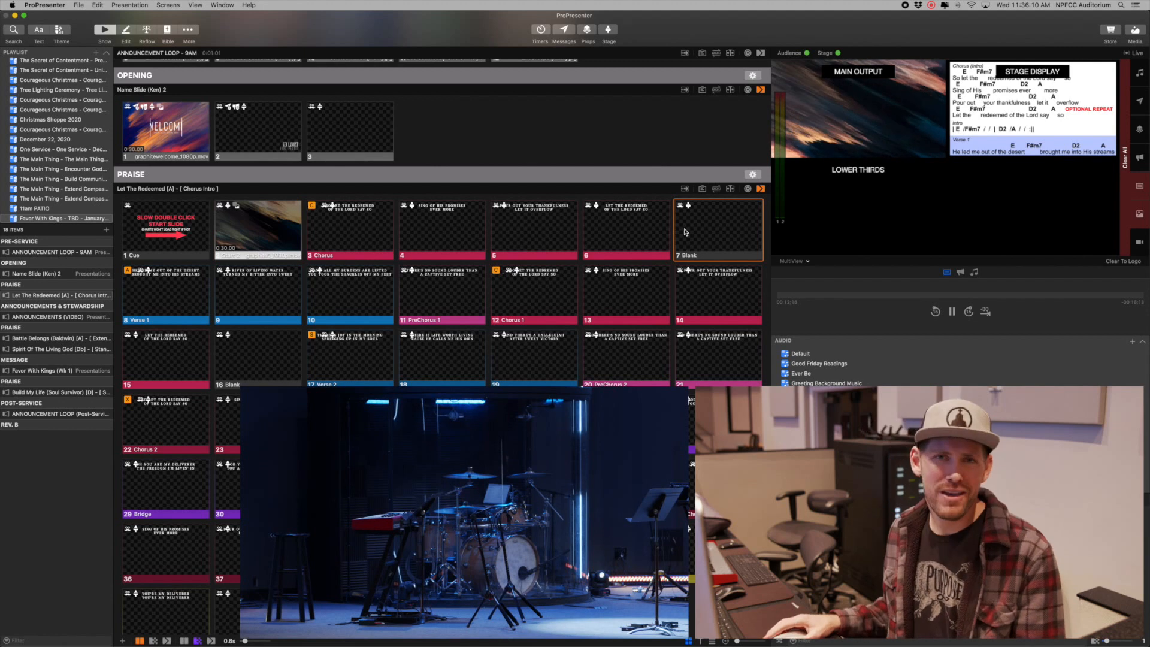
Trigger slides 5 and 6 of Let The Redeemed, and run through the three Verse 1 slides
{"action": "left_click", "coordinate": [516, 237]}
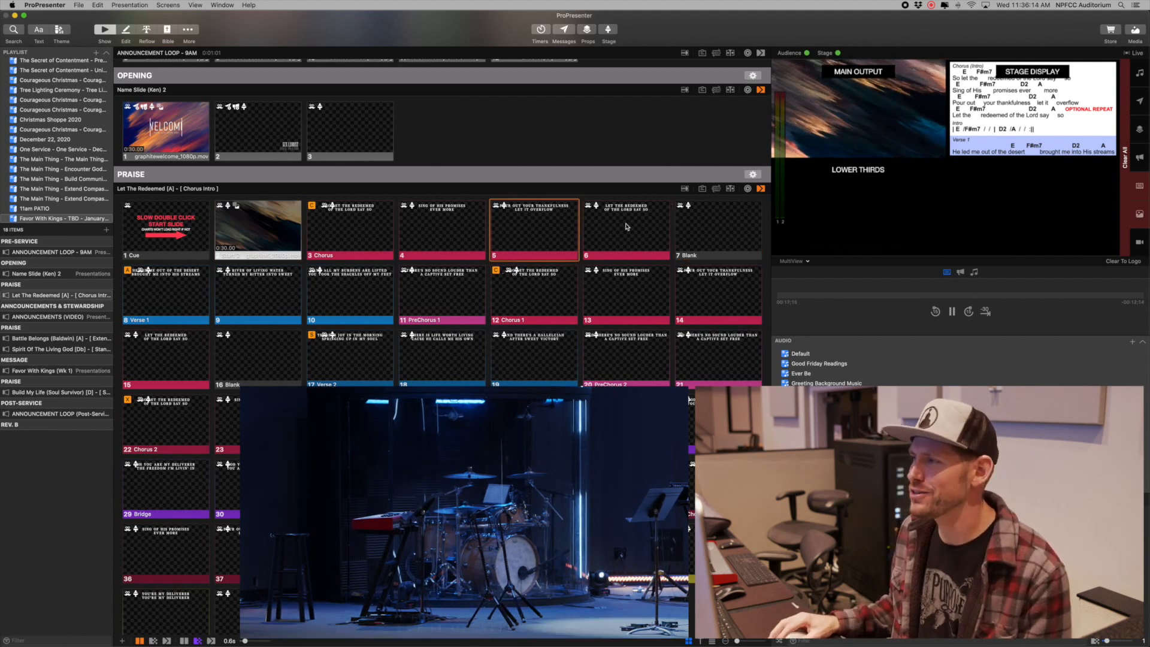
{"action": "left_click", "coordinate": [589, 234]}
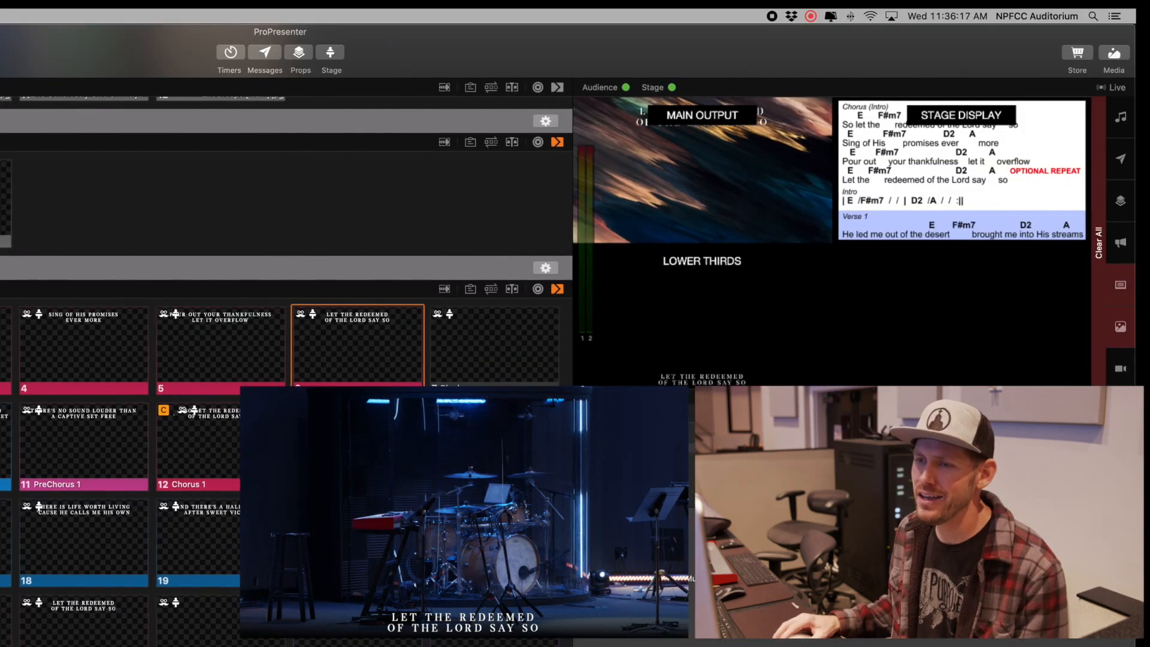
{"action": "left_click", "coordinate": [187, 296]}
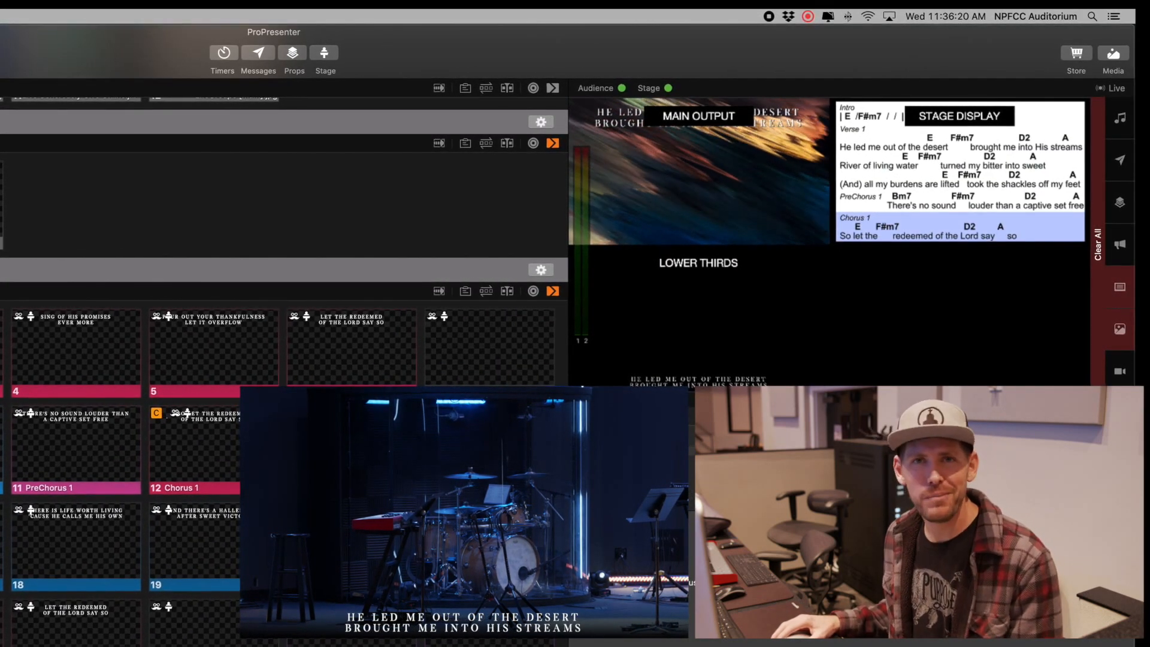
{"action": "key", "text": "Right"}
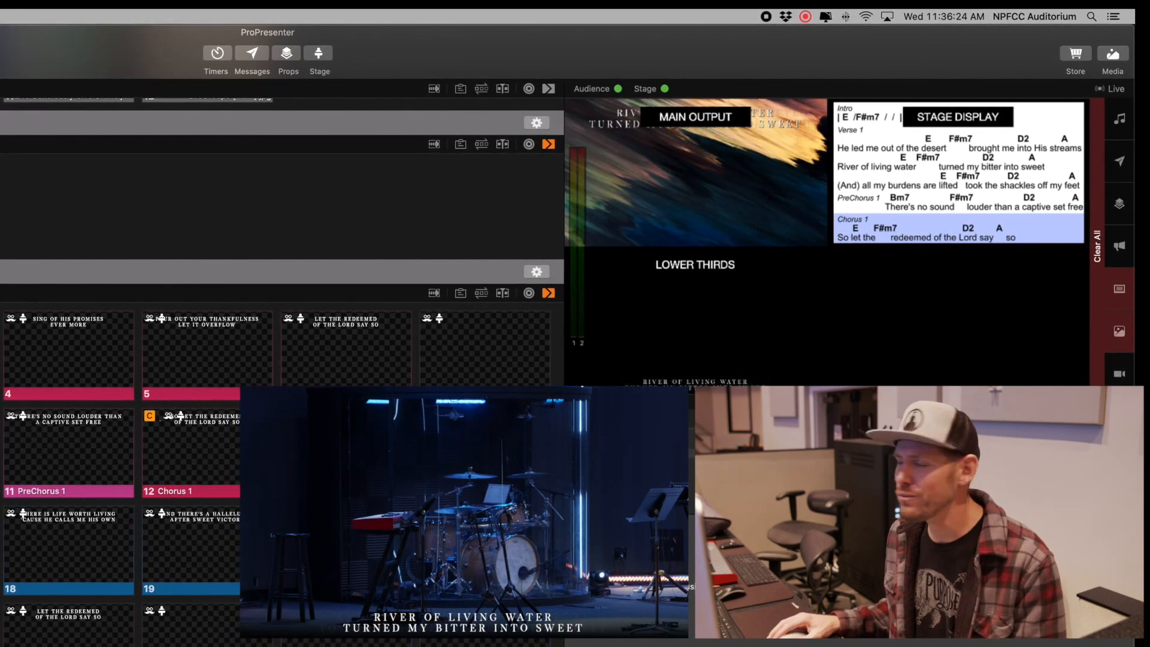
{"action": "key", "text": "Right"}
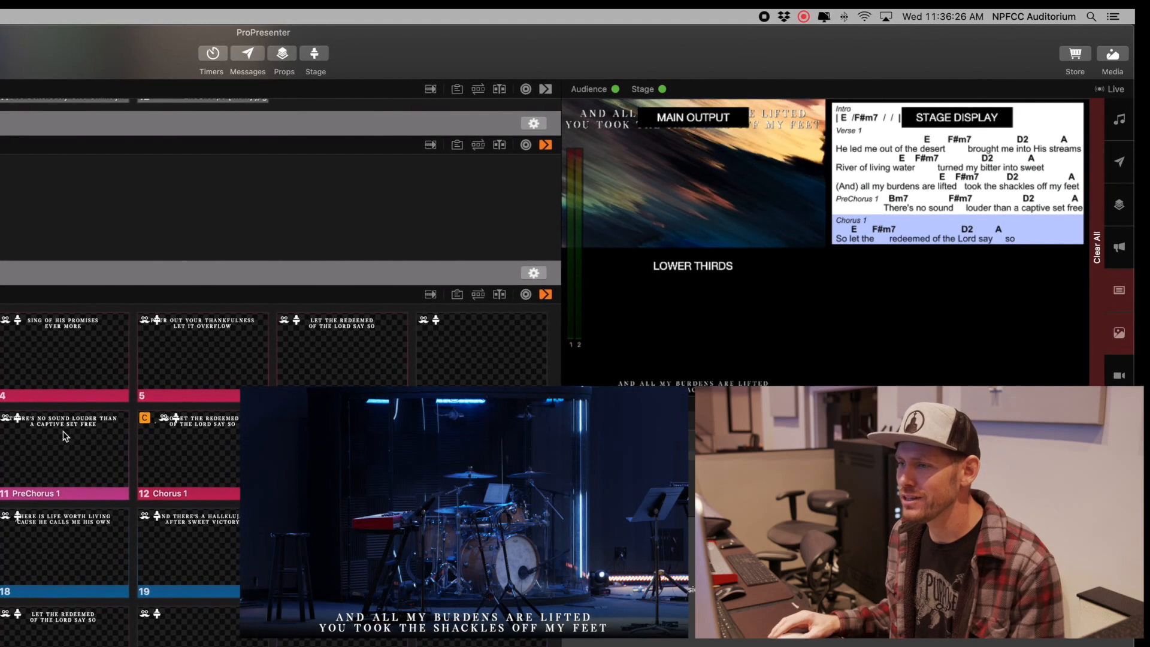
Trigger the PreChorus 1 slide, and advance from the first Chorus 1 slide through to the first Verse 2 slide
{"action": "left_click", "coordinate": [66, 436]}
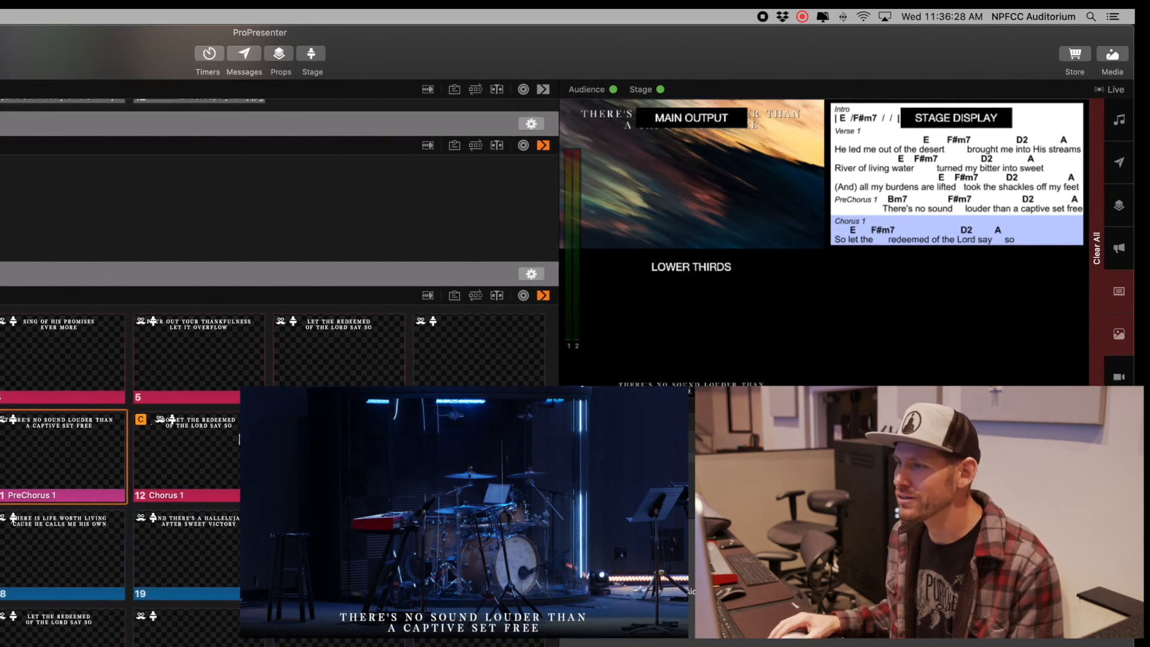
{"action": "left_click", "coordinate": [192, 444]}
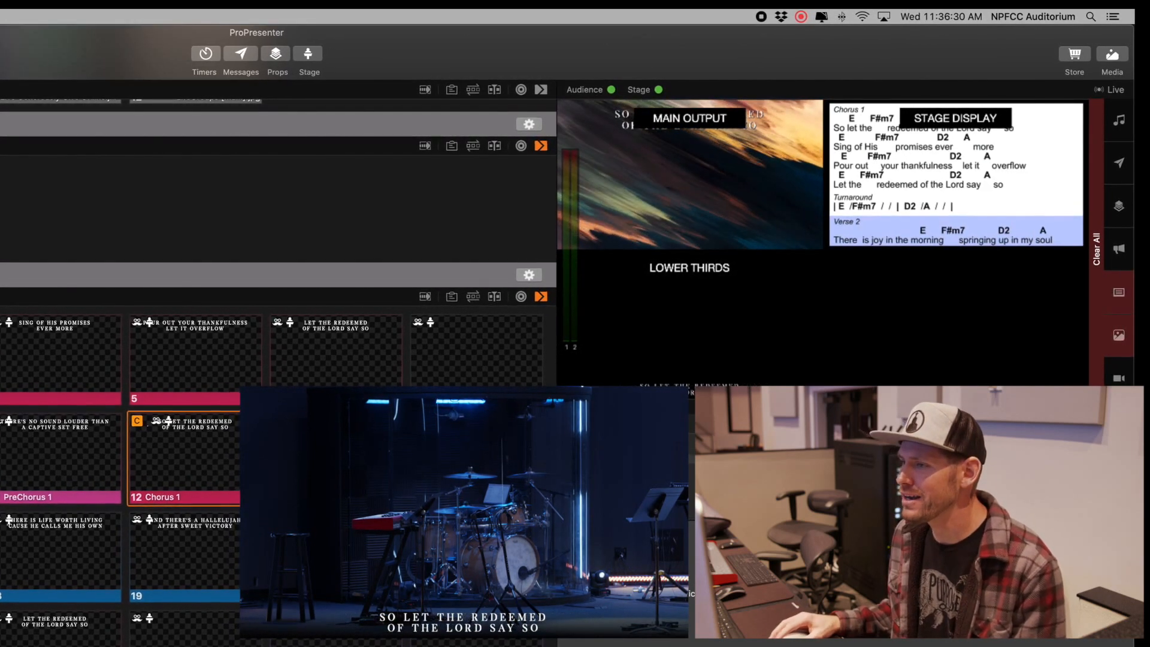
{"action": "key", "text": "Right"}
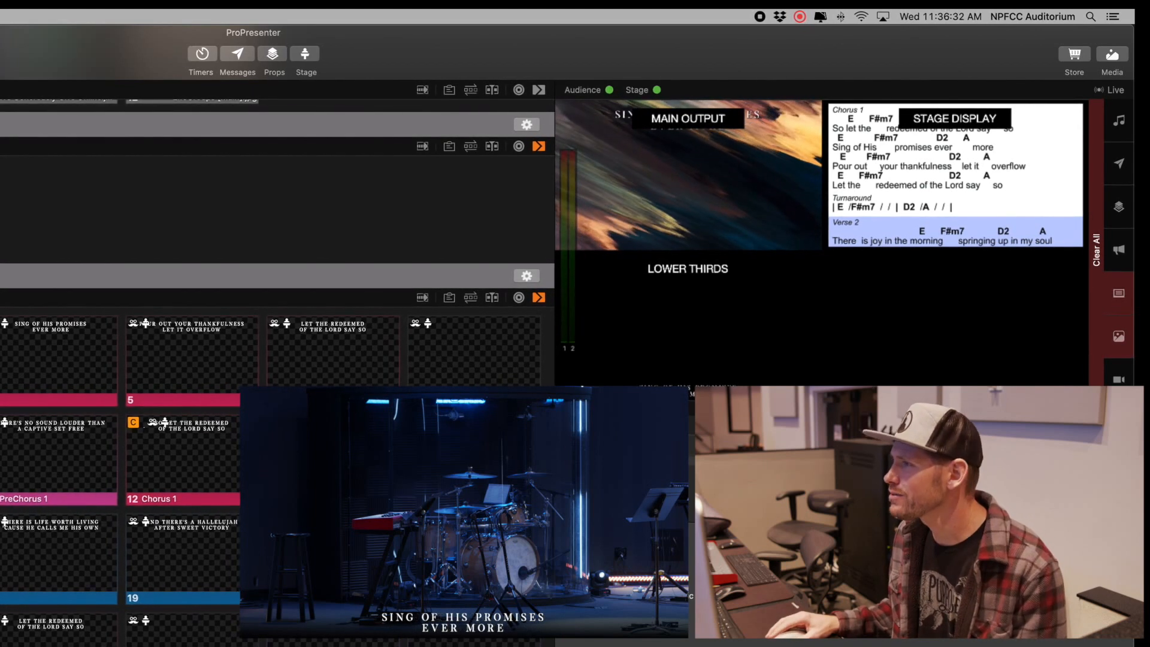
{"action": "key", "text": "Right"}
{"action": "key", "text": "Right"}
{"action": "key", "text": "Right"}
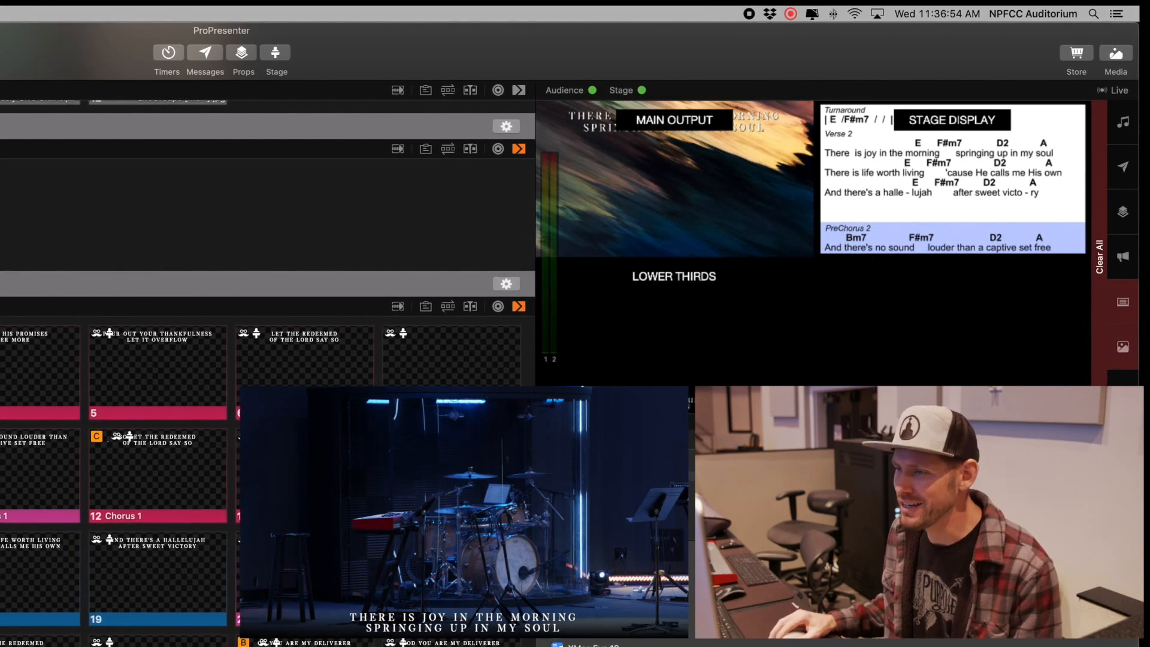
Trigger the remaining Verse 2 slides, PreChorus 2 and the Chorus 2 slides, finishing on the last lyric slide of Chorus 2
{"action": "left_click", "coordinate": [29, 618]}
{"action": "left_click", "coordinate": [172, 585]}
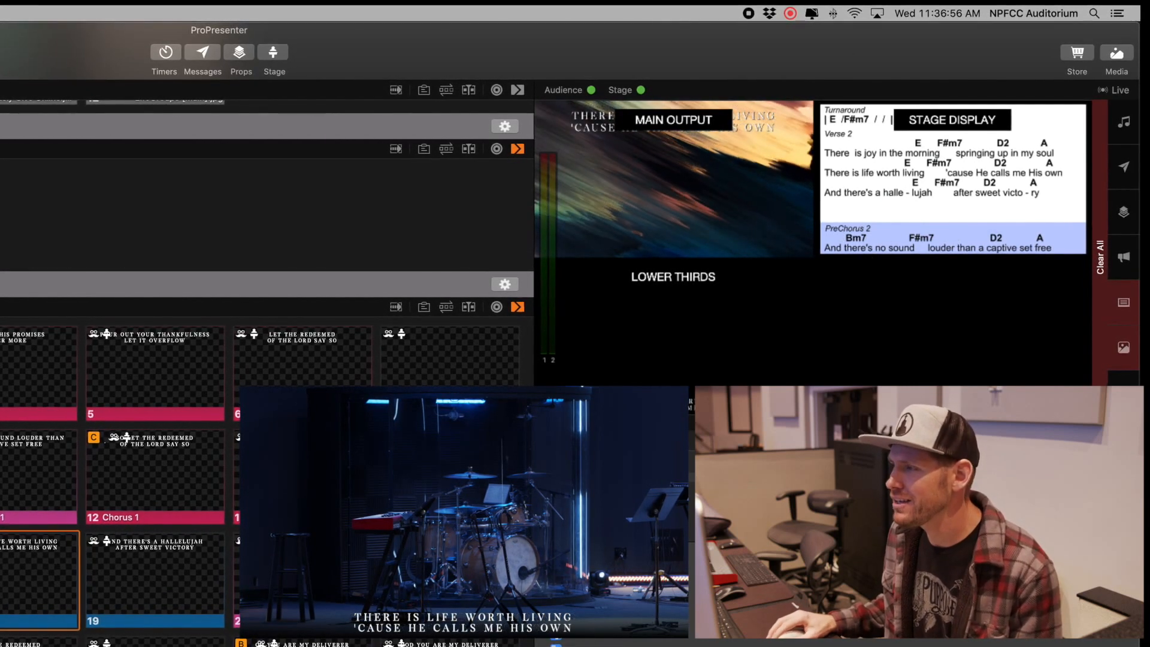
{"action": "left_click", "coordinate": [306, 621]}
{"action": "left_click", "coordinate": [305, 644]}
{"action": "left_click", "coordinate": [446, 644]}
{"action": "left_click", "coordinate": [12, 645]}
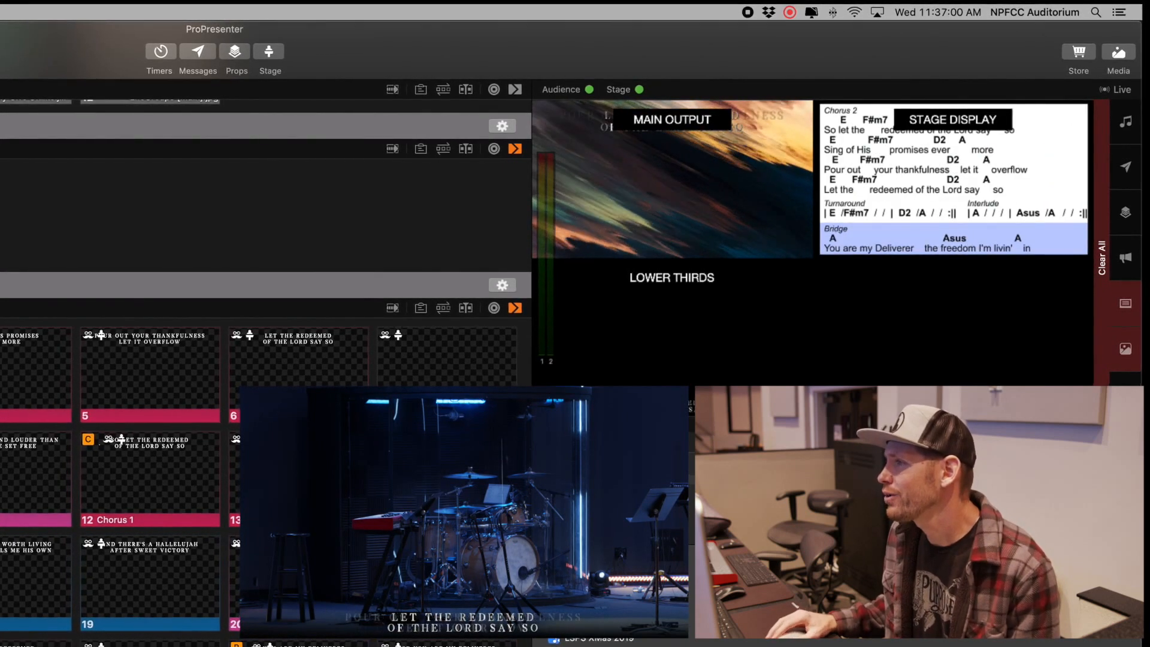
{"action": "left_click", "coordinate": [1, 644]}
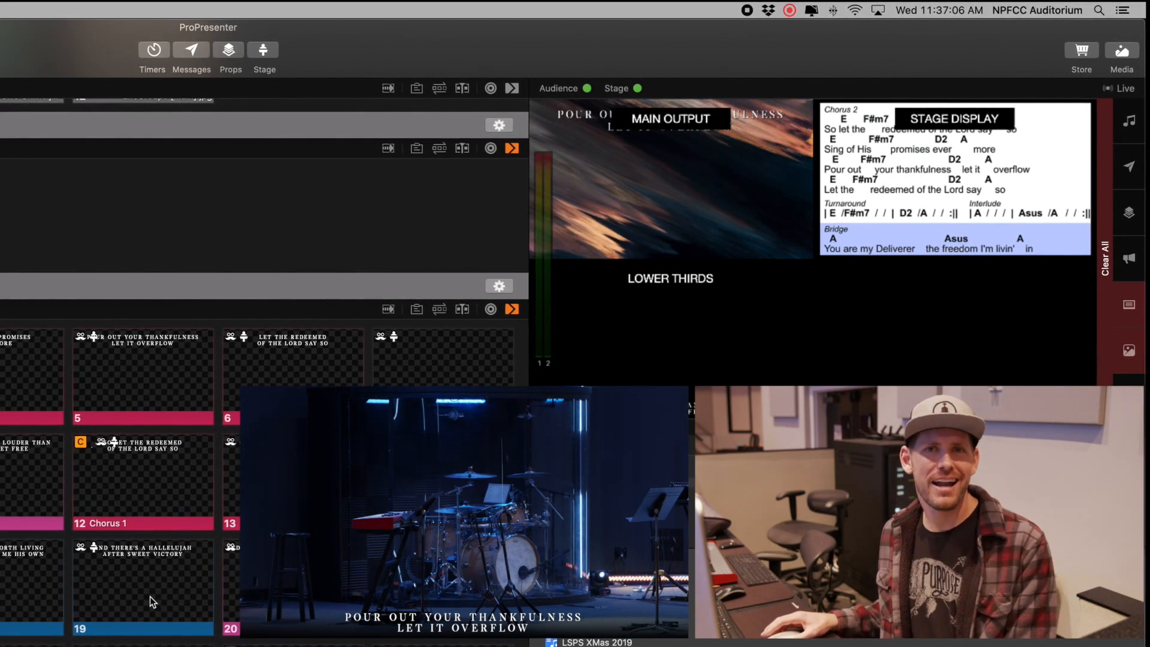
{"action": "scroll", "coordinate": [146, 581], "scroll_direction": "down", "scroll_amount": 2}
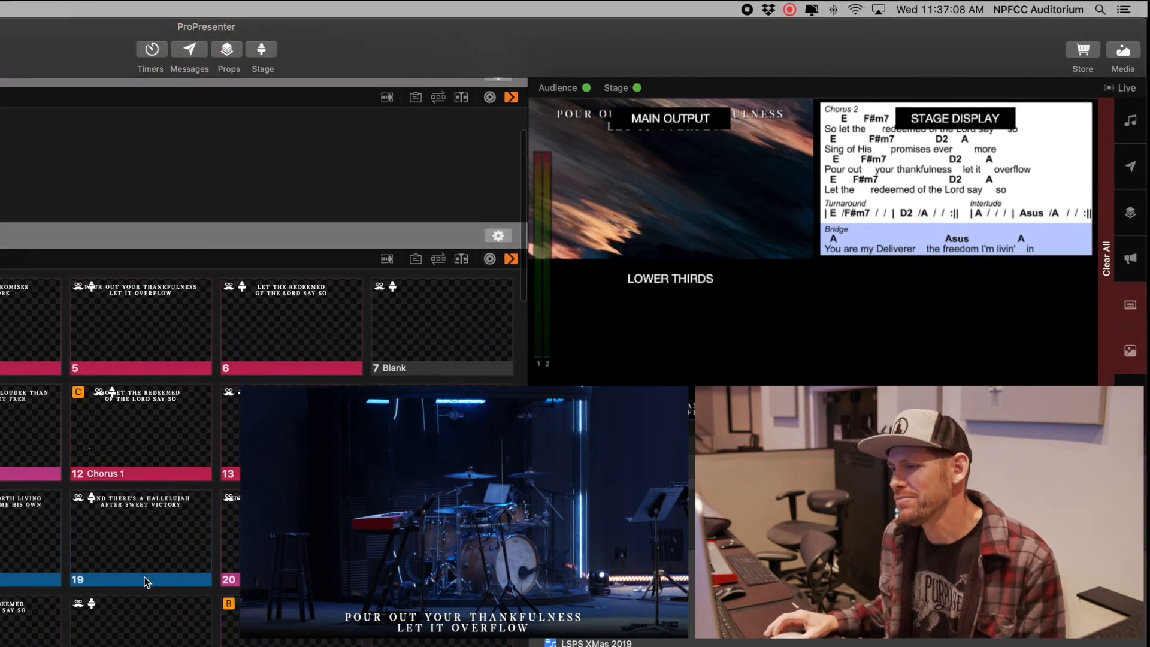
{"action": "left_click", "coordinate": [48, 613]}
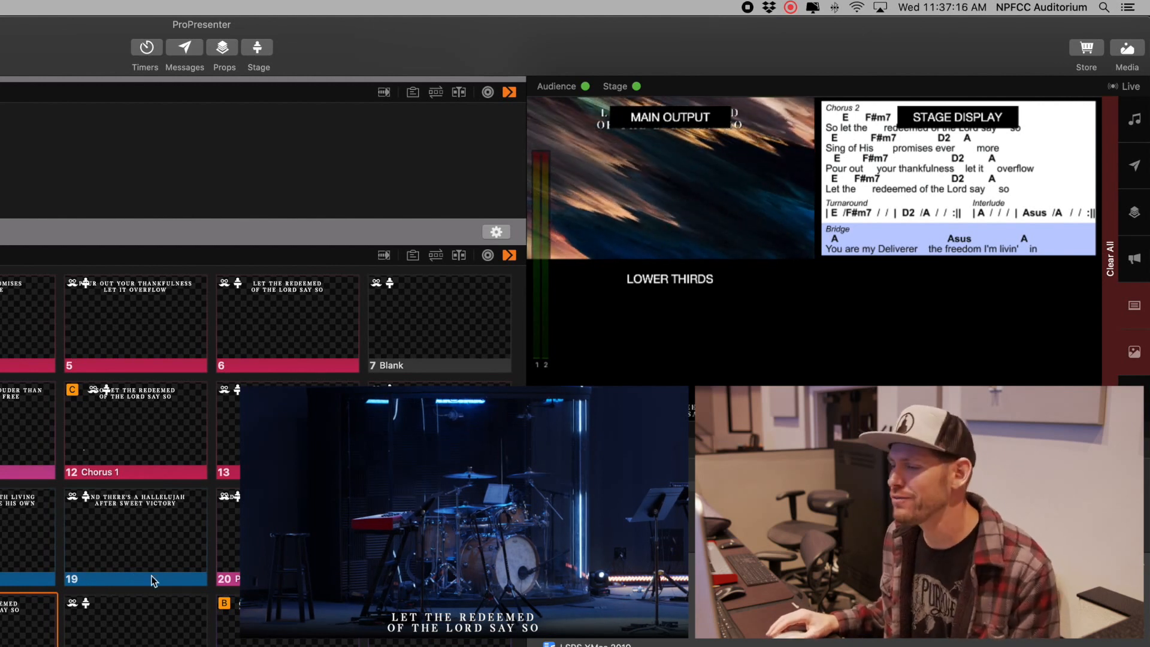
Trigger the Chorus slide 3 of Let The Redeemed
{"action": "scroll", "coordinate": [141, 564], "scroll_direction": "down", "scroll_amount": 3}
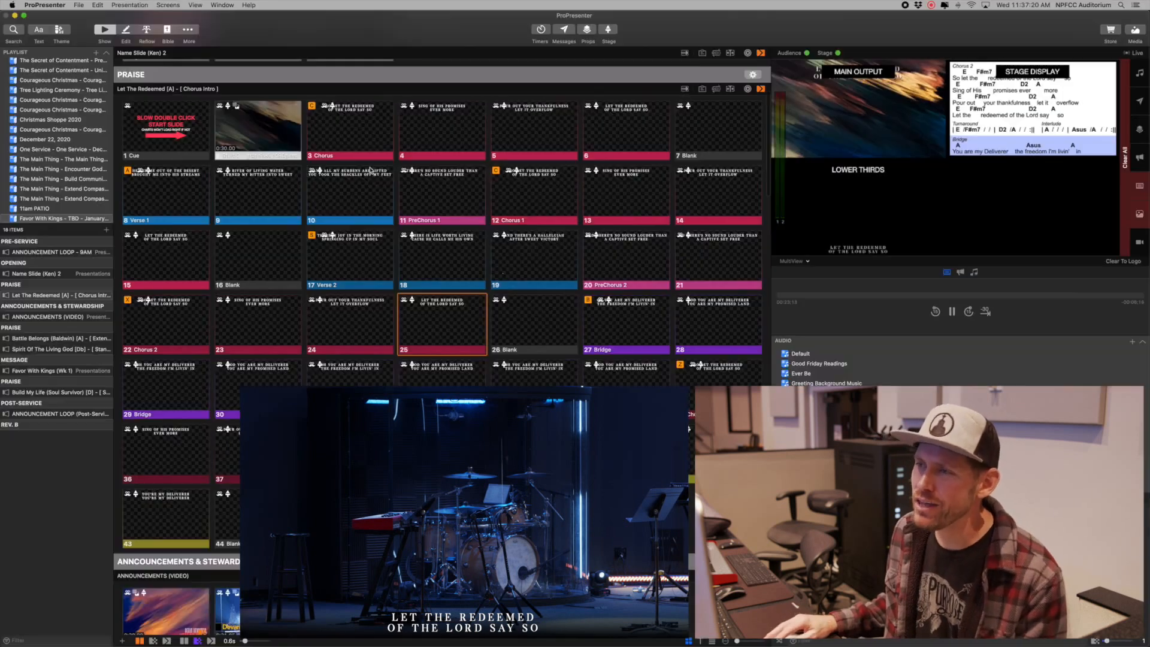
{"action": "left_click", "coordinate": [366, 145]}
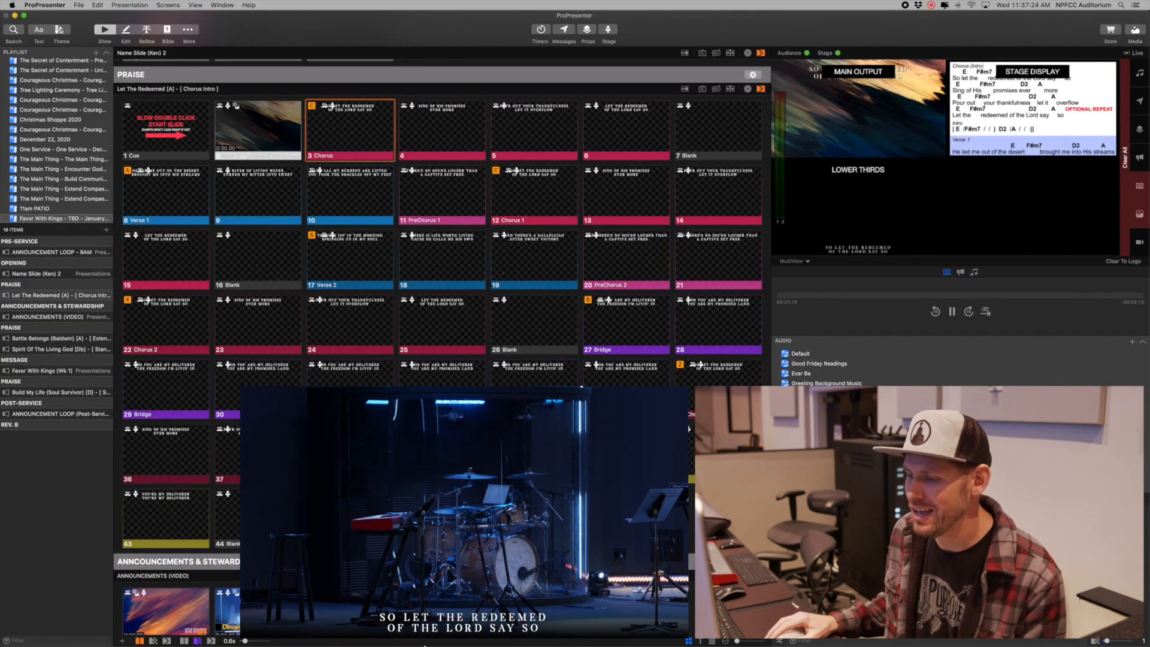
Switch to Affinity Designer and open the recent file The Father's House [Db].afdesign
{"action": "mouse_move", "coordinate": [425, 646]}
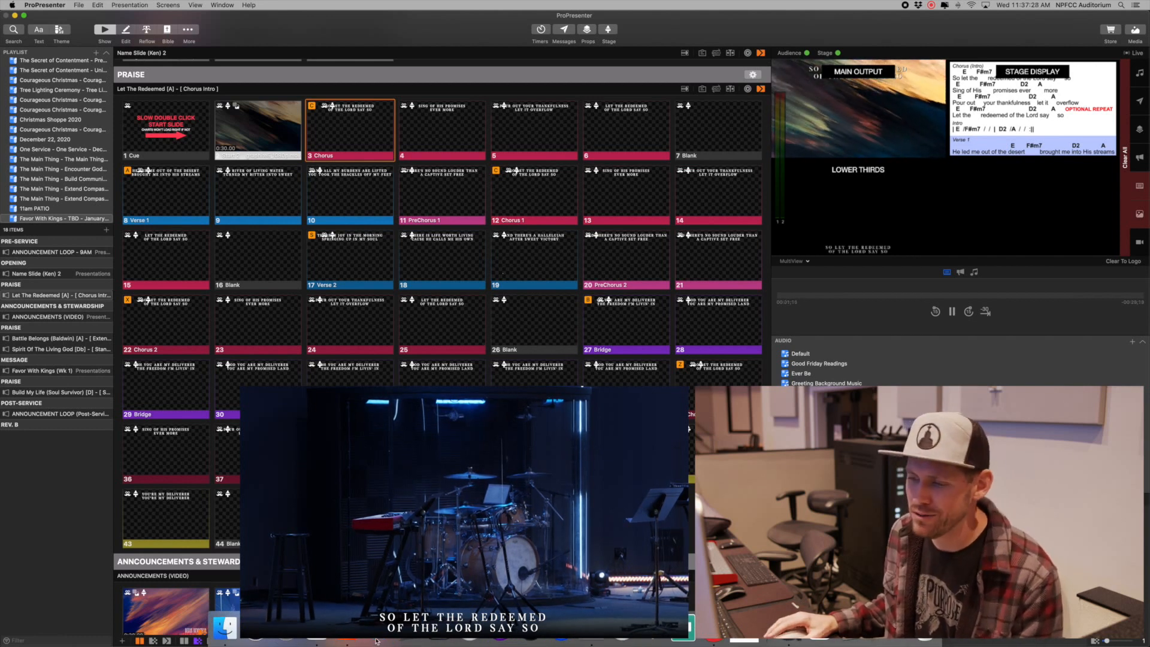
{"action": "left_click", "coordinate": [224, 629]}
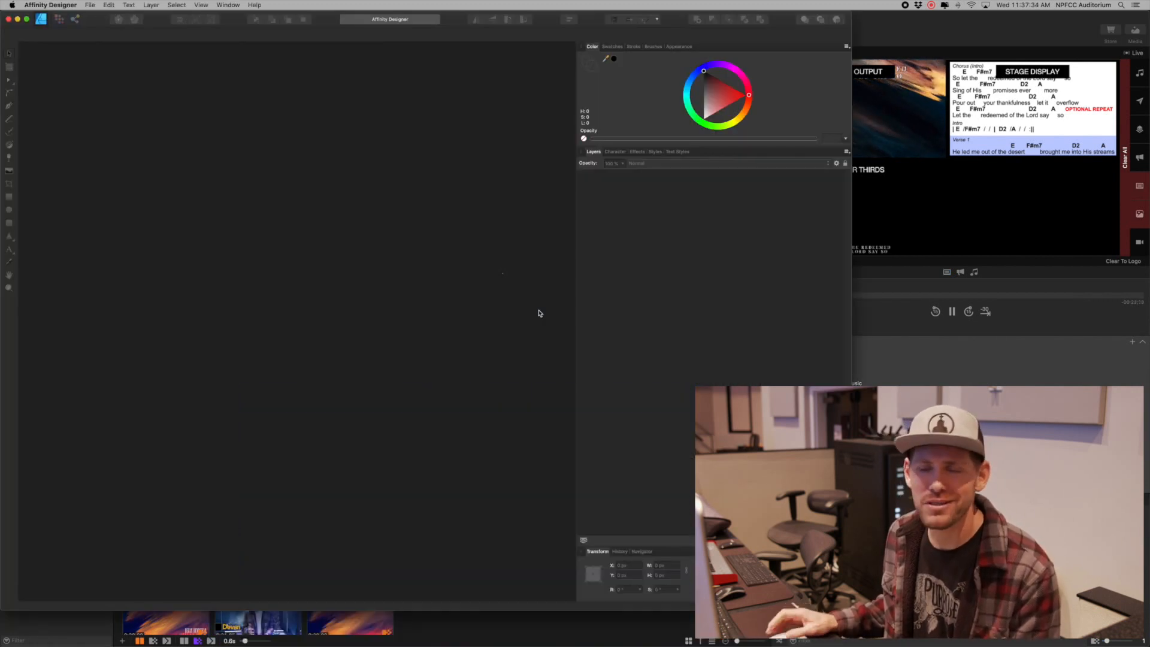
{"action": "left_click", "coordinate": [91, 6]}
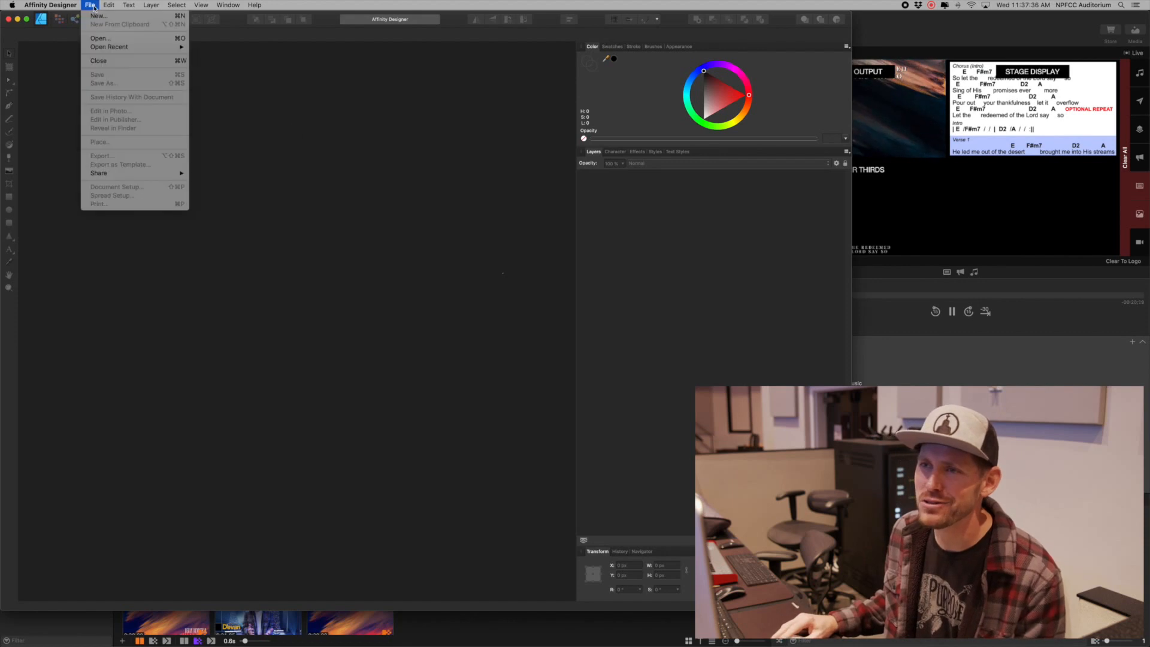
{"action": "mouse_move", "coordinate": [144, 47]}
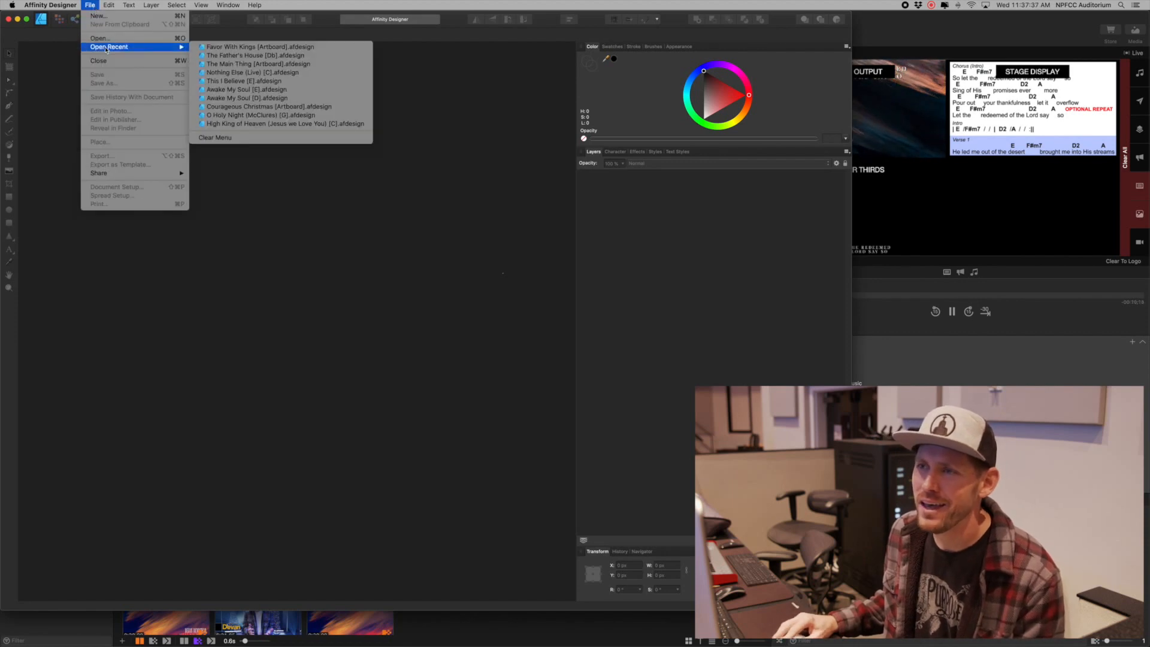
{"action": "left_click", "coordinate": [229, 56]}
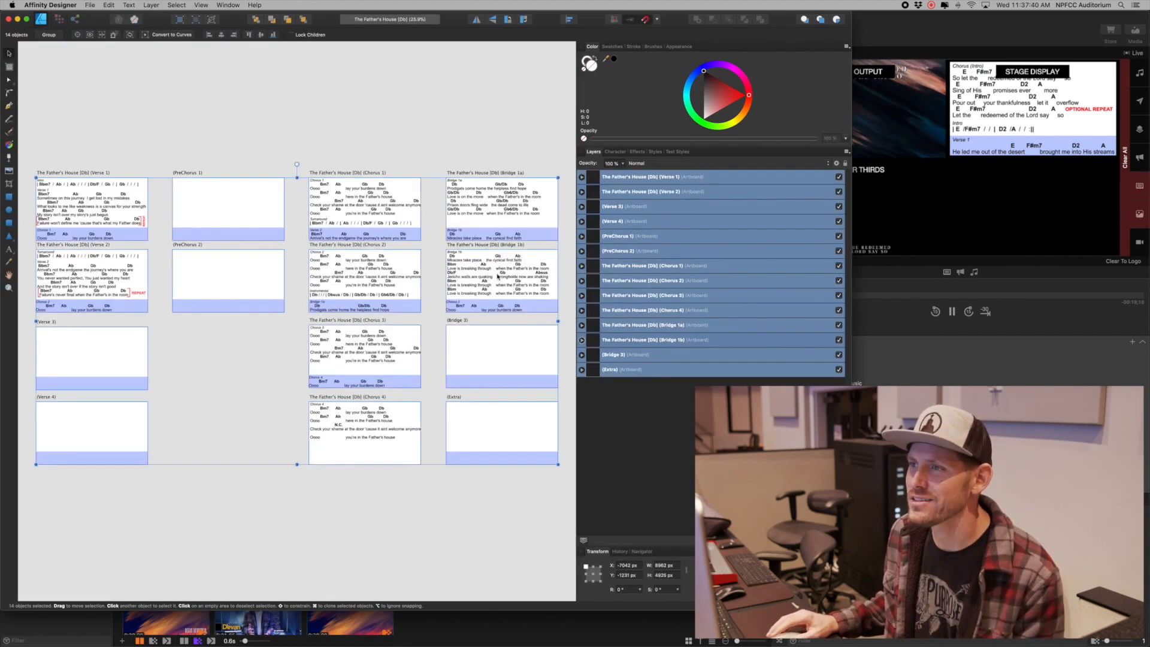
Select the Verse 1 text on the Verse 1 artboard and examine that chord chart at 100% zoom
{"action": "scroll", "coordinate": [469, 427], "scroll_direction": "left", "scroll_amount": 3}
{"action": "scroll", "coordinate": [469, 428], "scroll_direction": "right", "scroll_amount": 2}
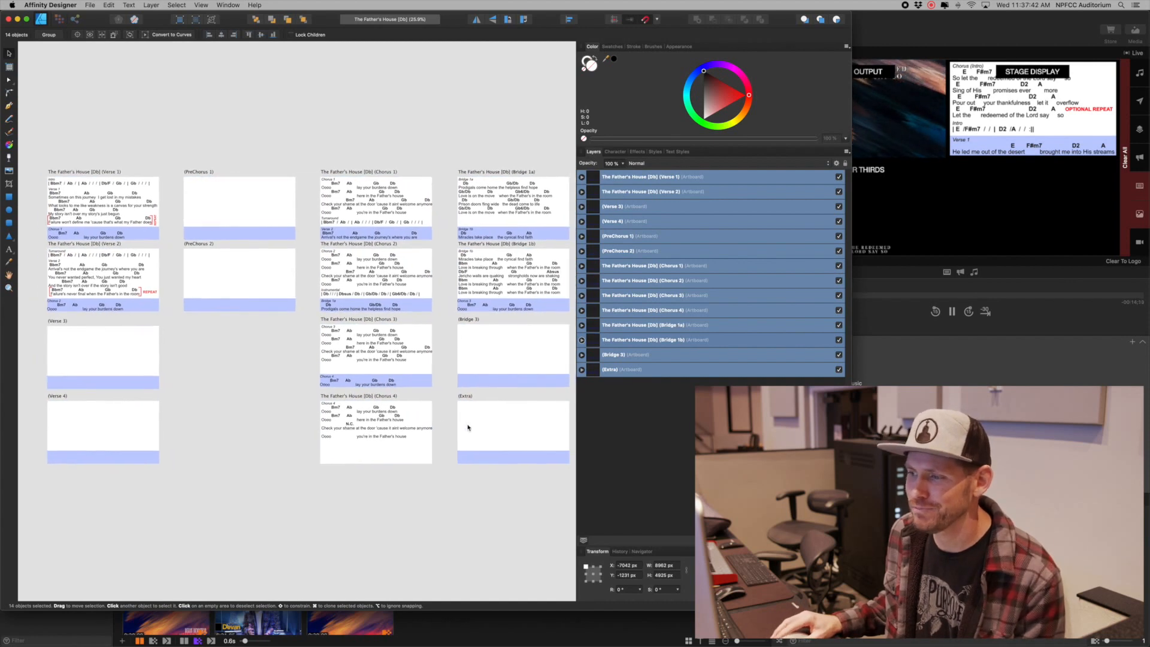
{"action": "left_click", "coordinate": [121, 210]}
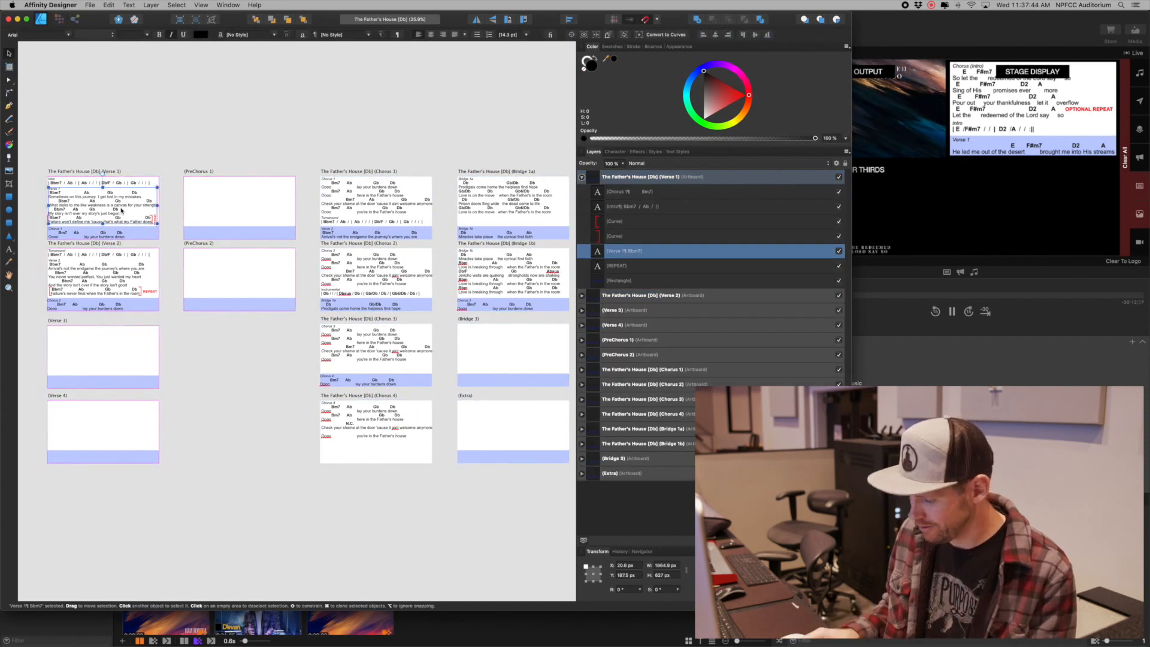
{"action": "key", "text": "super+1"}
{"action": "scroll", "coordinate": [217, 211], "scroll_direction": "left", "scroll_amount": 13}
{"action": "scroll", "coordinate": [216, 211], "scroll_direction": "up", "scroll_amount": 5}
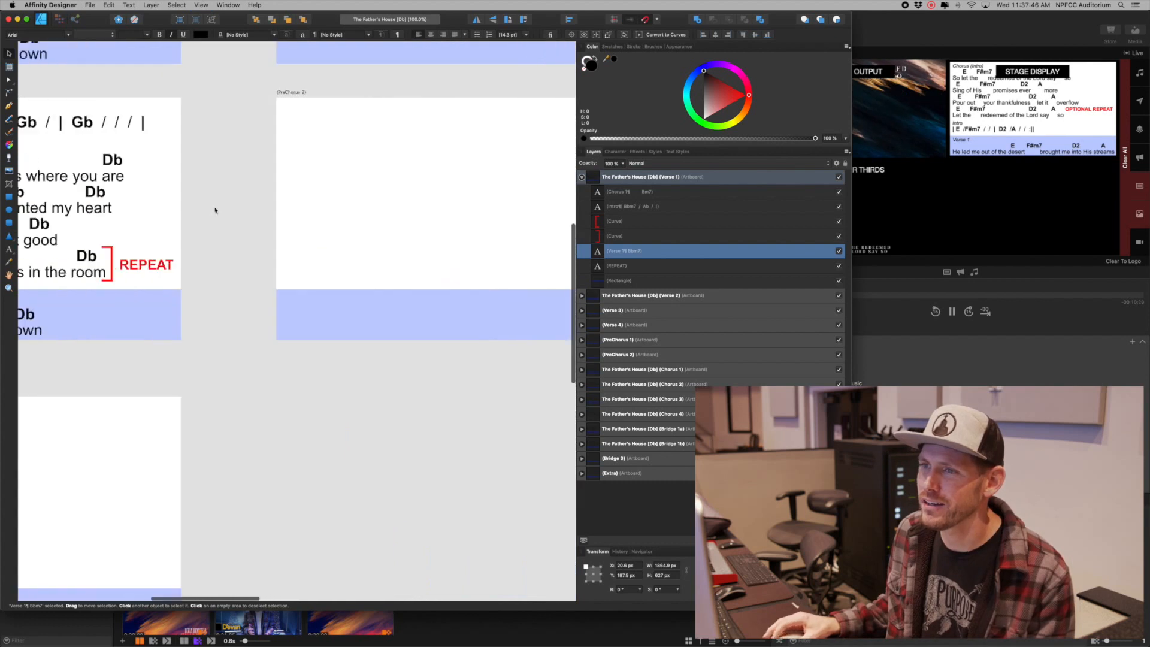
{"action": "scroll", "coordinate": [218, 211], "scroll_direction": "up", "scroll_amount": 3}
{"action": "scroll", "coordinate": [218, 211], "scroll_direction": "left", "scroll_amount": 1}
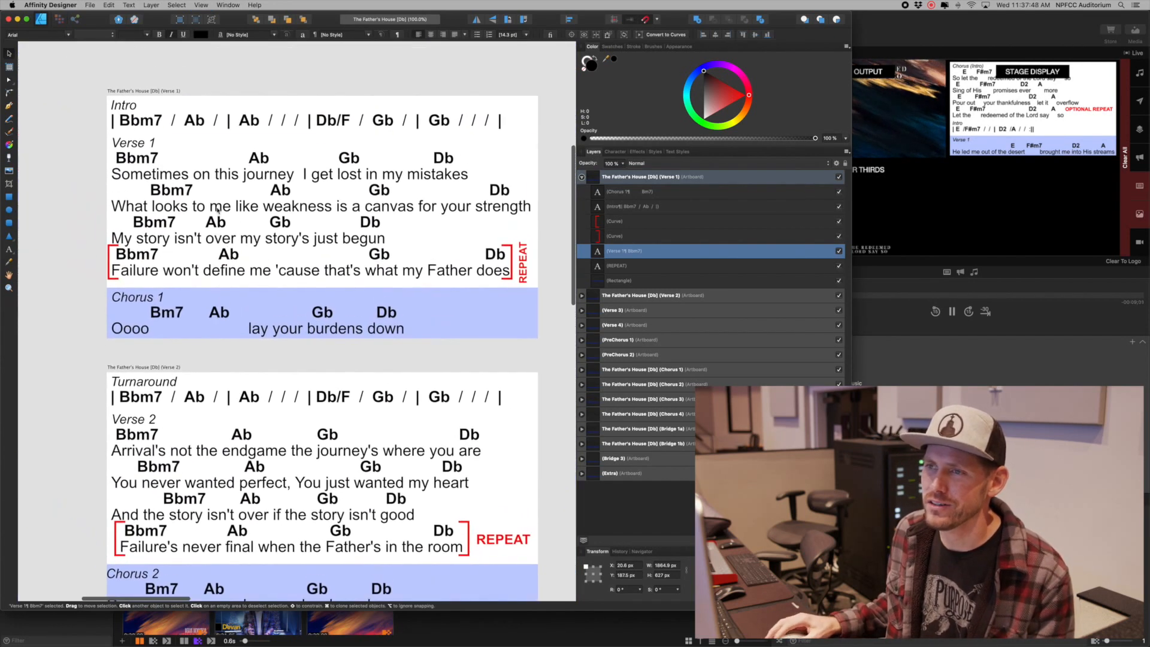
{"action": "left_click", "coordinate": [210, 113]}
{"action": "left_click", "coordinate": [219, 193]}
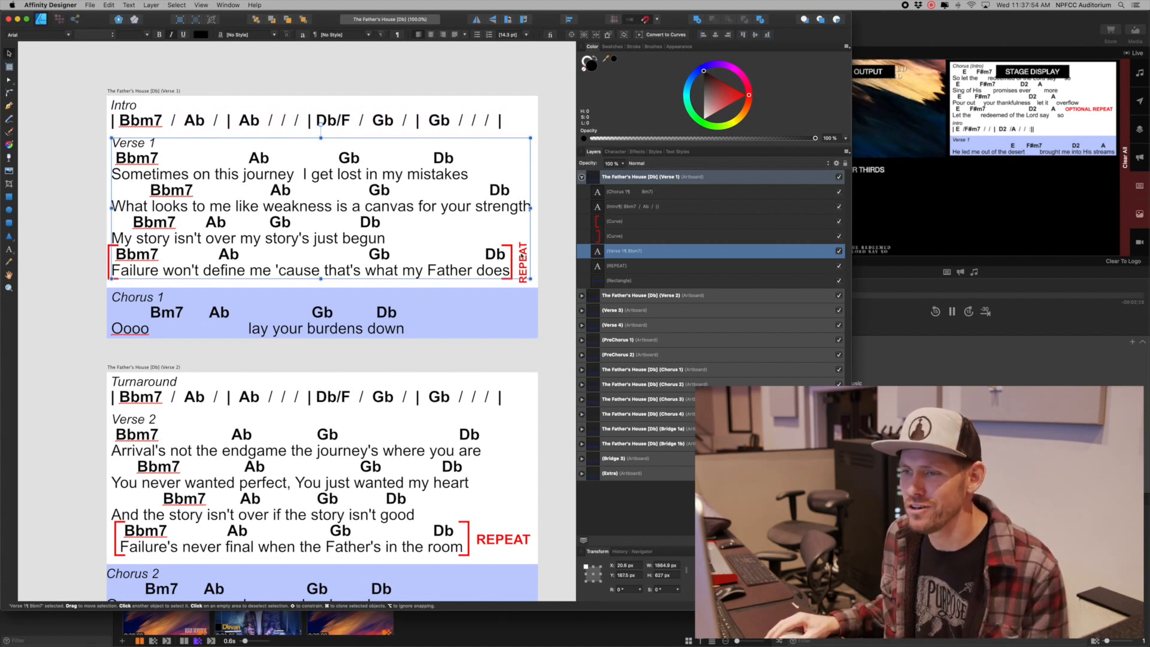
Examine the Verse 2 chart and the layout of all the song's artboards, and clear the selection
{"action": "scroll", "coordinate": [294, 318], "scroll_direction": "down", "scroll_amount": 5}
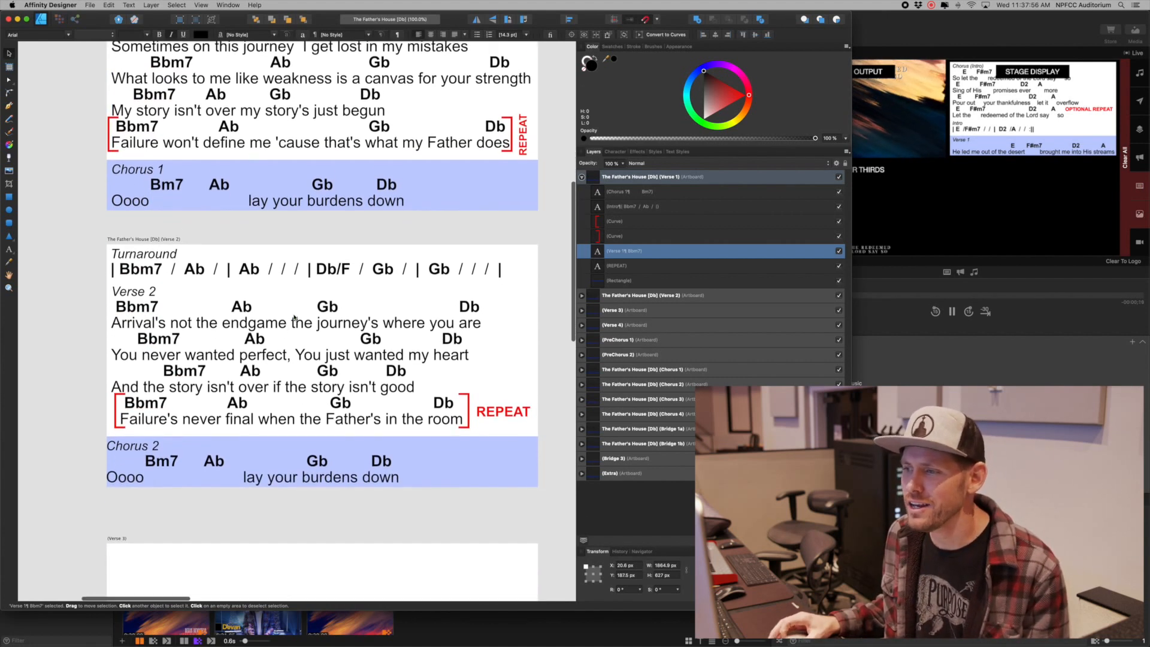
{"action": "scroll", "coordinate": [281, 318], "scroll_direction": "right", "scroll_amount": 2}
{"action": "scroll", "coordinate": [278, 318], "scroll_direction": "up", "scroll_amount": 2}
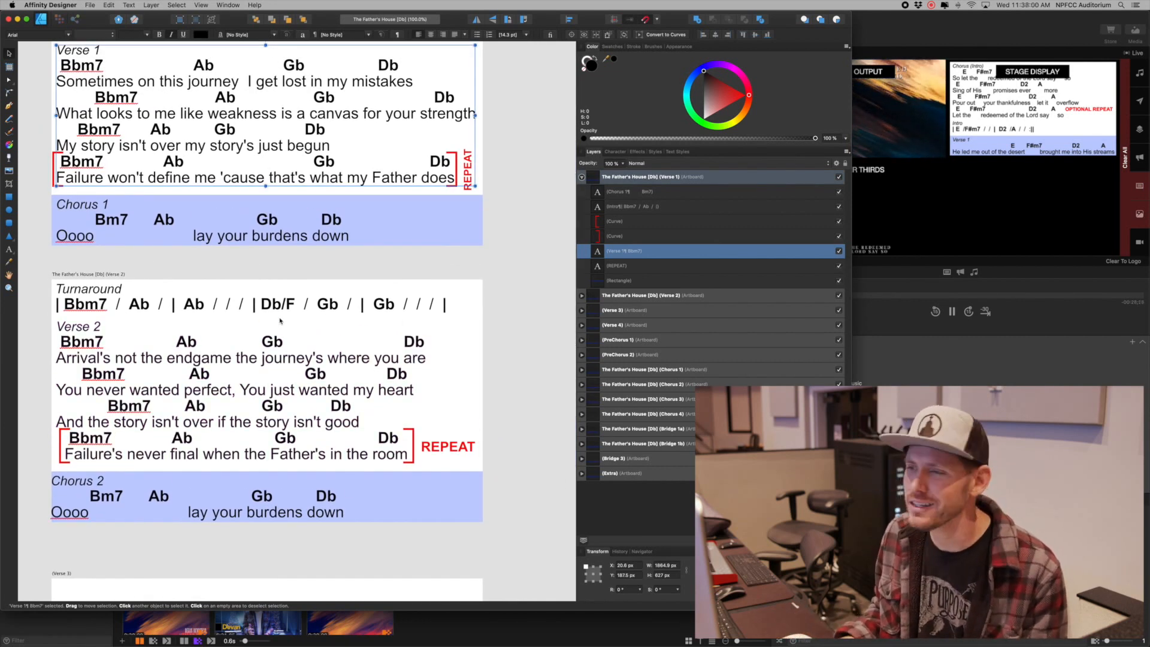
{"action": "scroll", "coordinate": [280, 321], "scroll_direction": "down", "scroll_amount": 4}
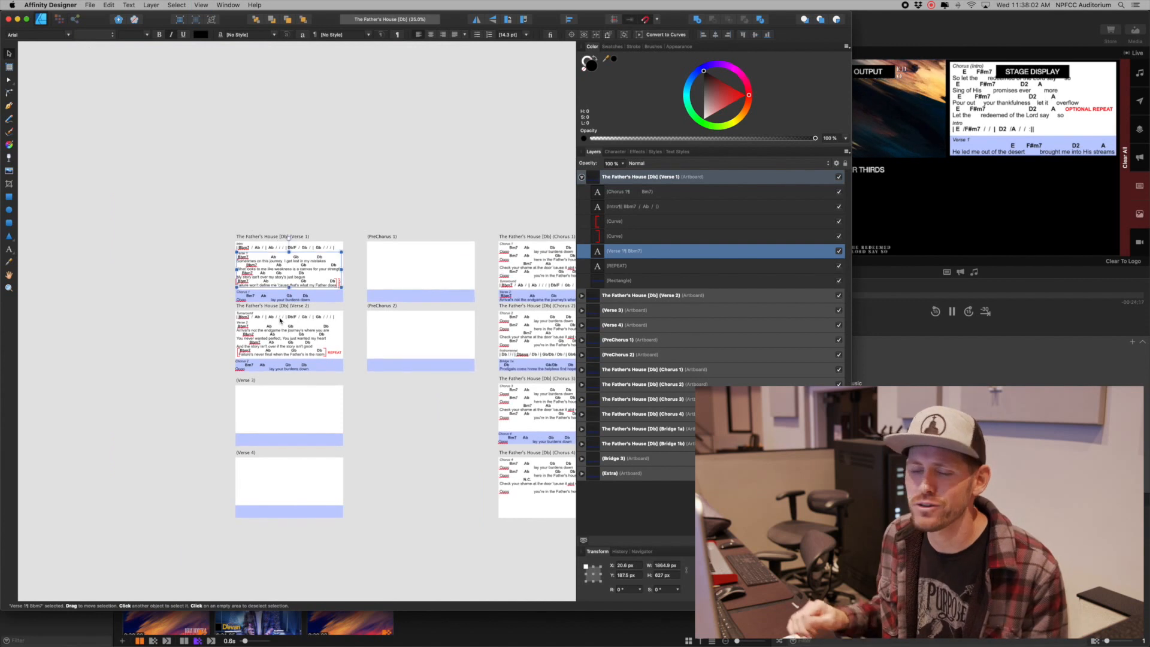
{"action": "scroll", "coordinate": [427, 311], "scroll_direction": "right", "scroll_amount": 5}
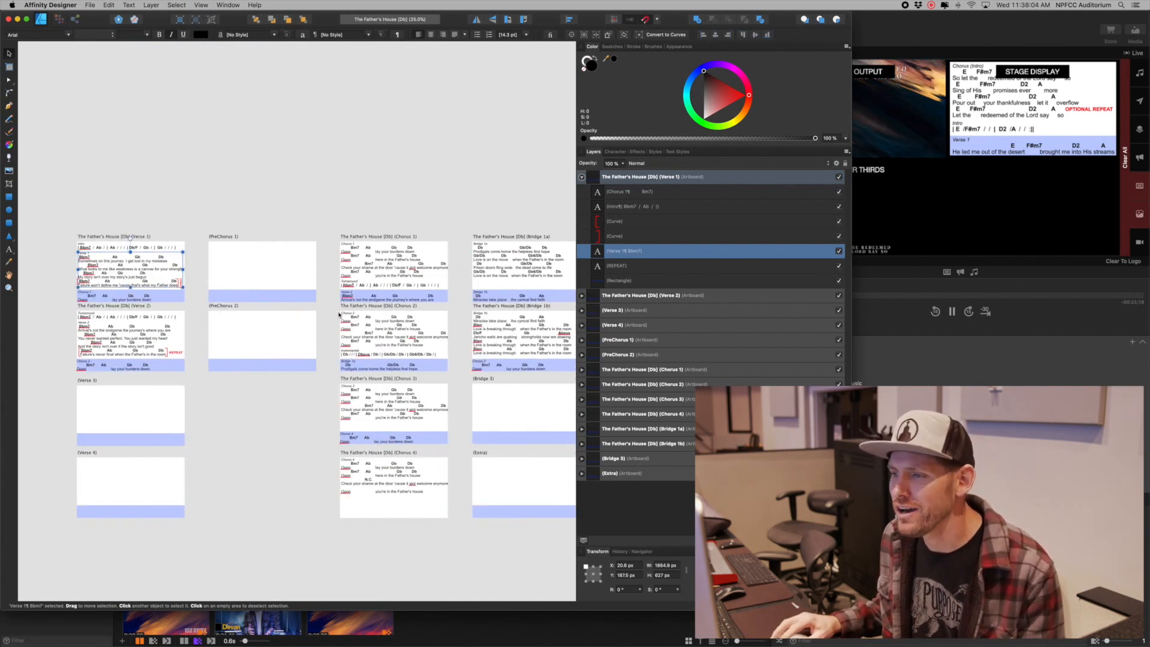
{"action": "scroll", "coordinate": [339, 314], "scroll_direction": "right", "scroll_amount": 2}
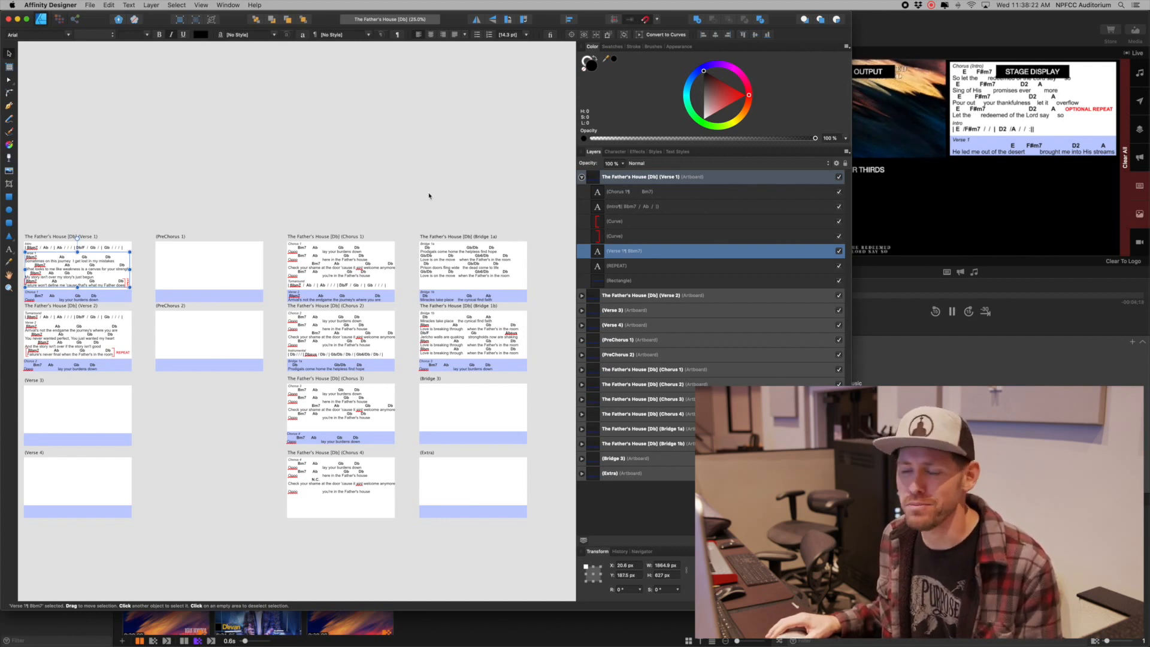
{"action": "scroll", "coordinate": [428, 196], "scroll_direction": "left", "scroll_amount": 3}
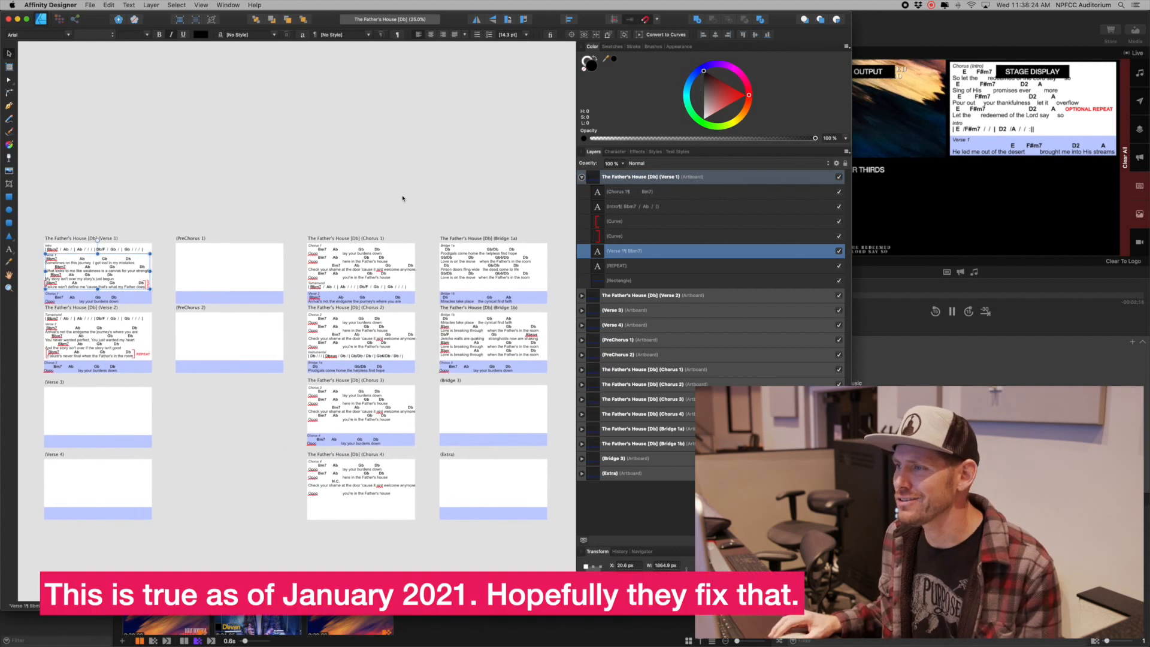
{"action": "left_click", "coordinate": [404, 196]}
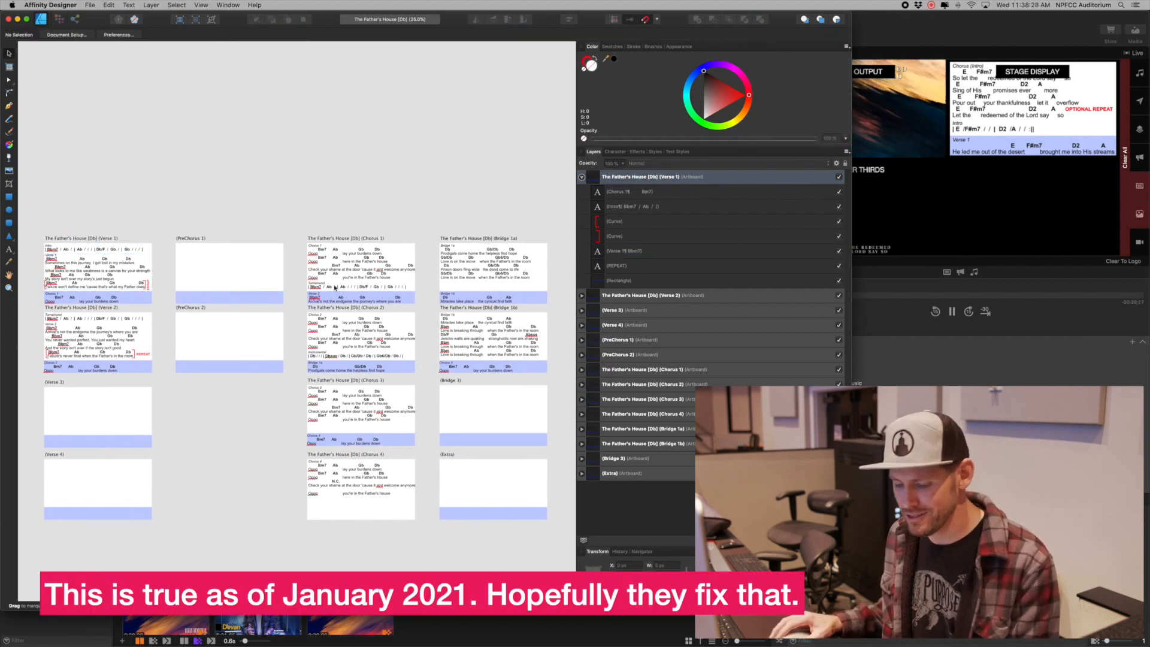
Switch back to ProPresenter, open Let The Redeemed in the editor, and show the slide properties of the Start slide graphite14_1080p.mov
{"action": "key", "text": "super+Tab"}
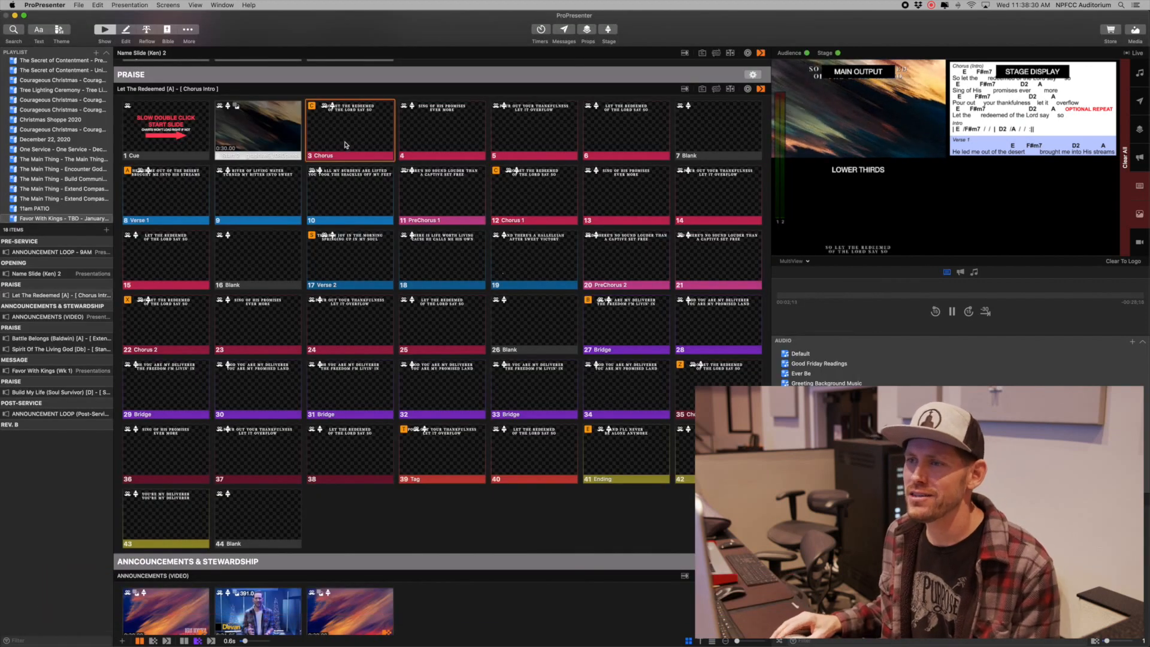
{"action": "left_click", "coordinate": [128, 32]}
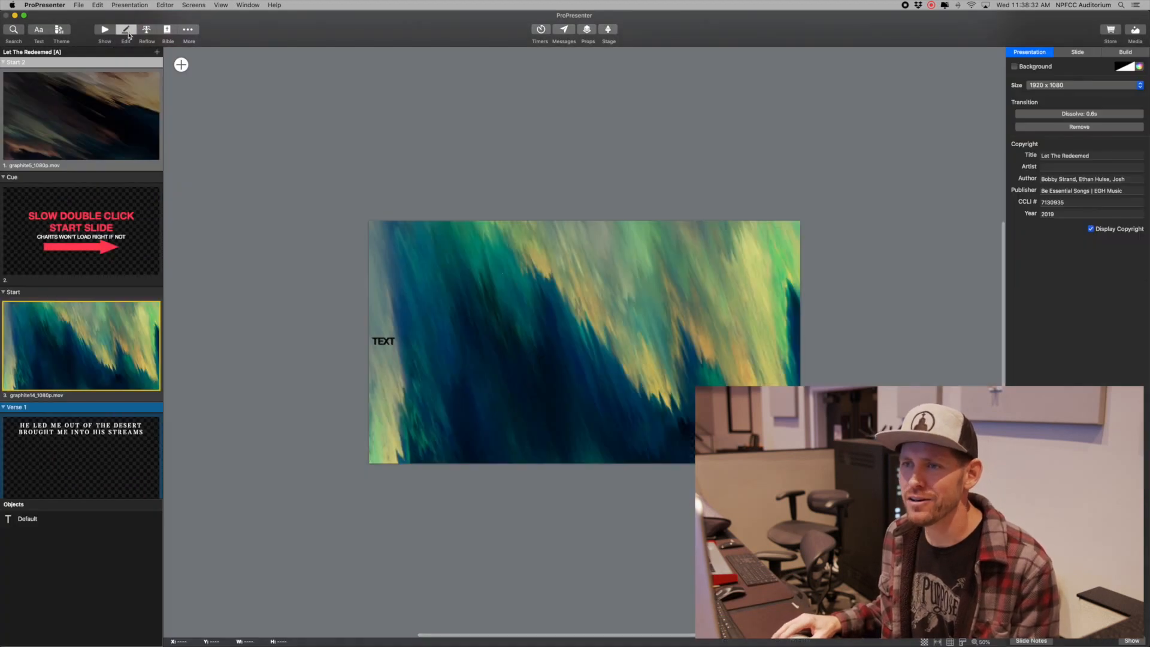
{"action": "scroll", "coordinate": [117, 207], "scroll_direction": "down", "scroll_amount": 5}
{"action": "left_click", "coordinate": [107, 202]}
{"action": "left_click", "coordinate": [100, 129]}
{"action": "left_click", "coordinate": [1083, 53]}
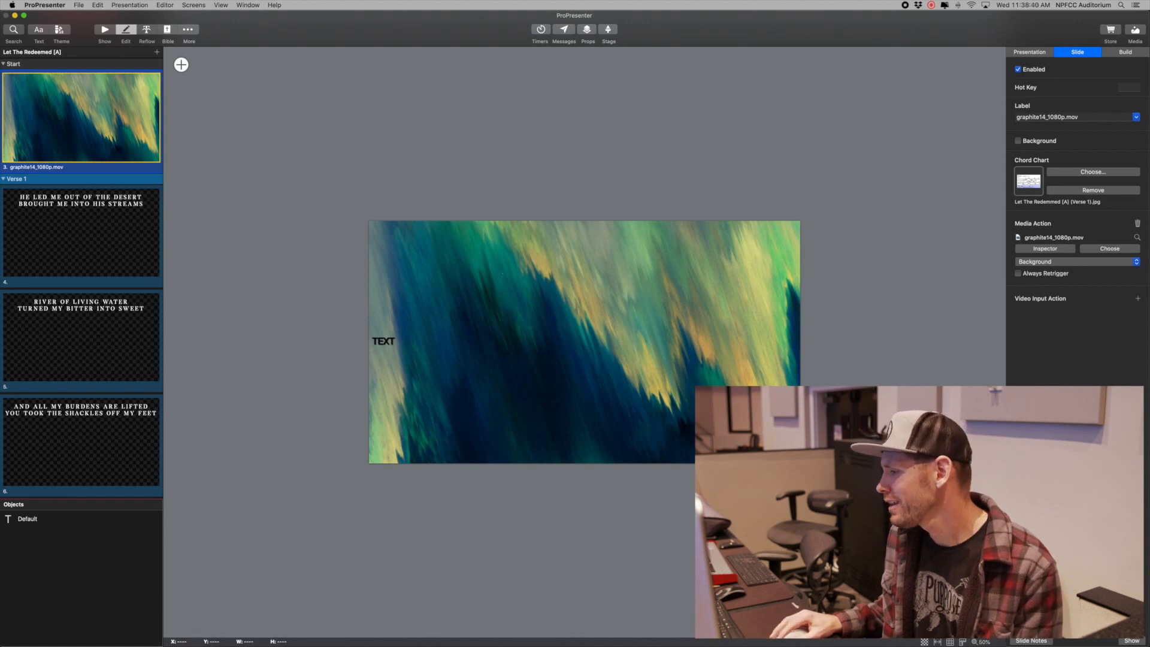
Narrow the ProPresenter window and place a Finder window showing the Stage Display Charts folder beside it
{"action": "left_click_drag", "start_coordinate": [1149, 645], "coordinate": [873, 640]}
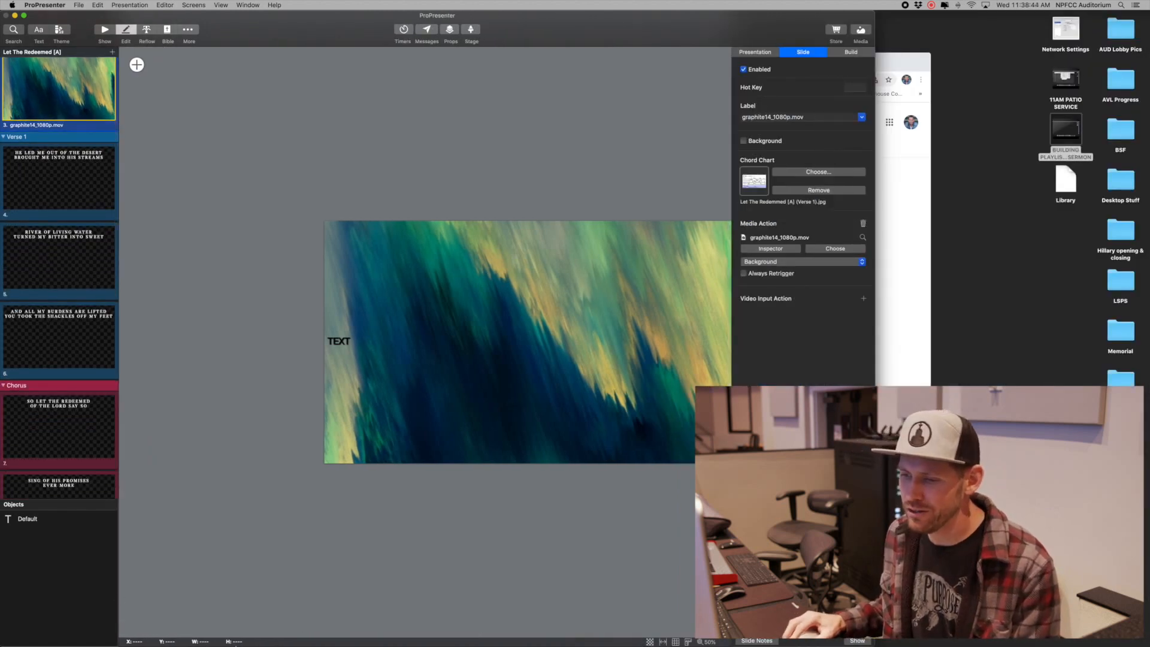
{"action": "left_click", "coordinate": [224, 628]}
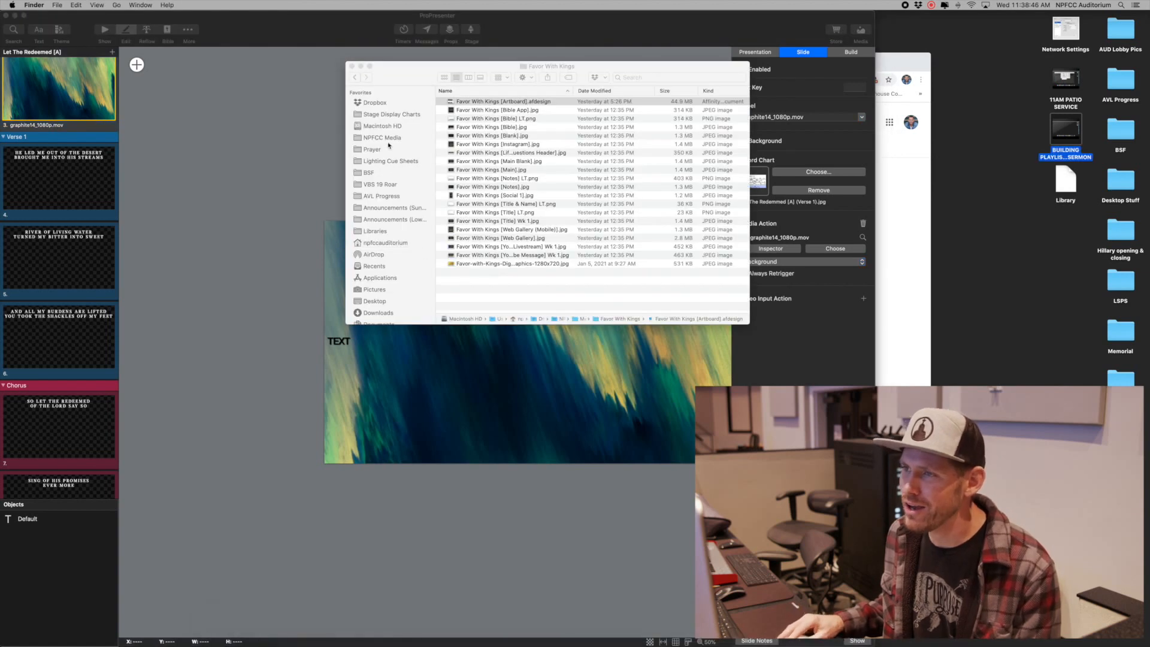
{"action": "left_click", "coordinate": [390, 114]}
{"action": "left_click_drag", "start_coordinate": [418, 82], "coordinate": [958, 98]}
{"action": "scroll", "coordinate": [1043, 143], "scroll_direction": "down", "scroll_amount": 3}
{"action": "scroll", "coordinate": [1058, 157], "scroll_direction": "up", "scroll_amount": 3}
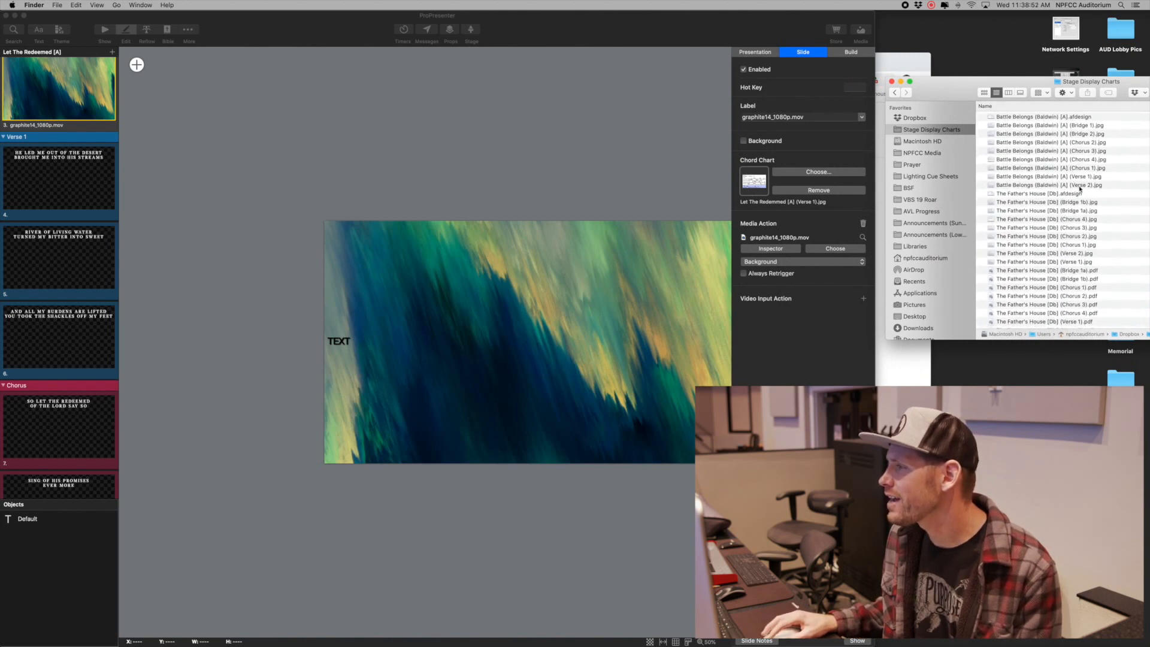
{"action": "left_click_drag", "start_coordinate": [1080, 187], "coordinate": [1113, 177]}
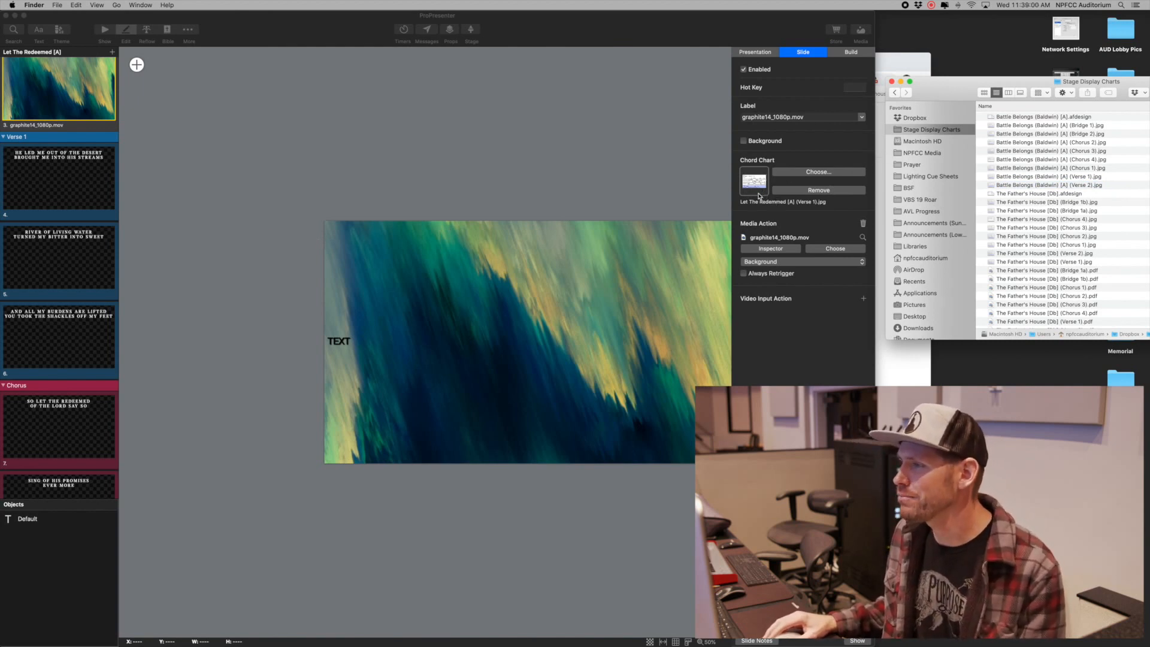
Return from the slide editor to the show view and widen the ProPresenter window back across the full screen
{"action": "left_click", "coordinate": [102, 34]}
{"action": "left_click", "coordinate": [103, 31]}
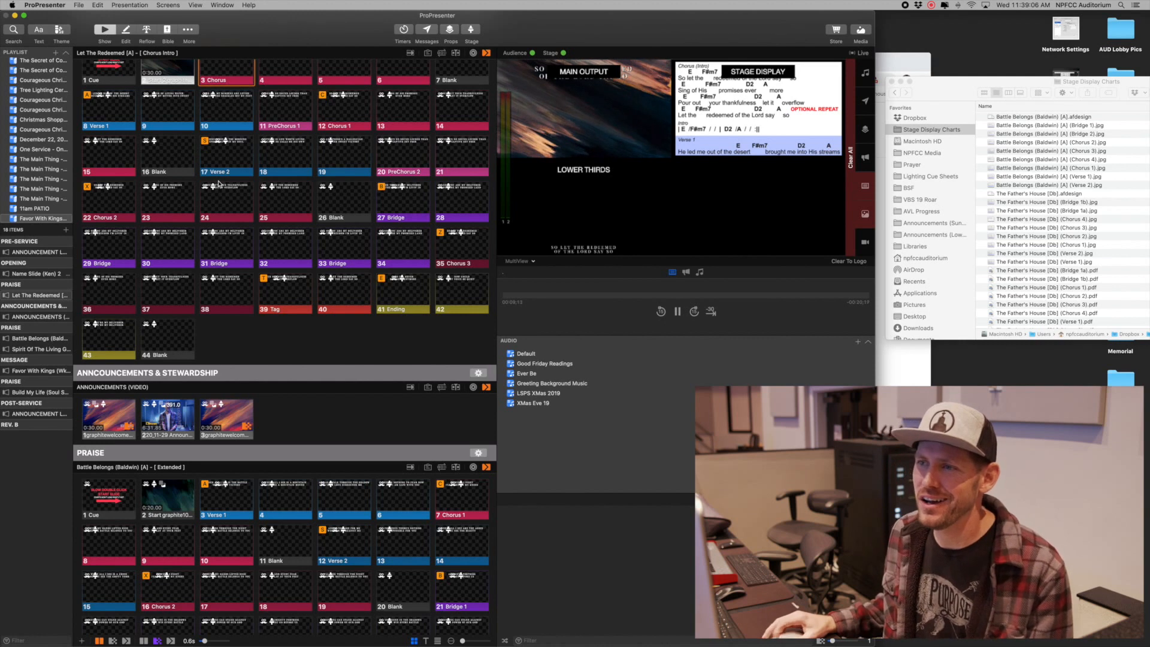
{"action": "scroll", "coordinate": [222, 183], "scroll_direction": "up", "scroll_amount": 4}
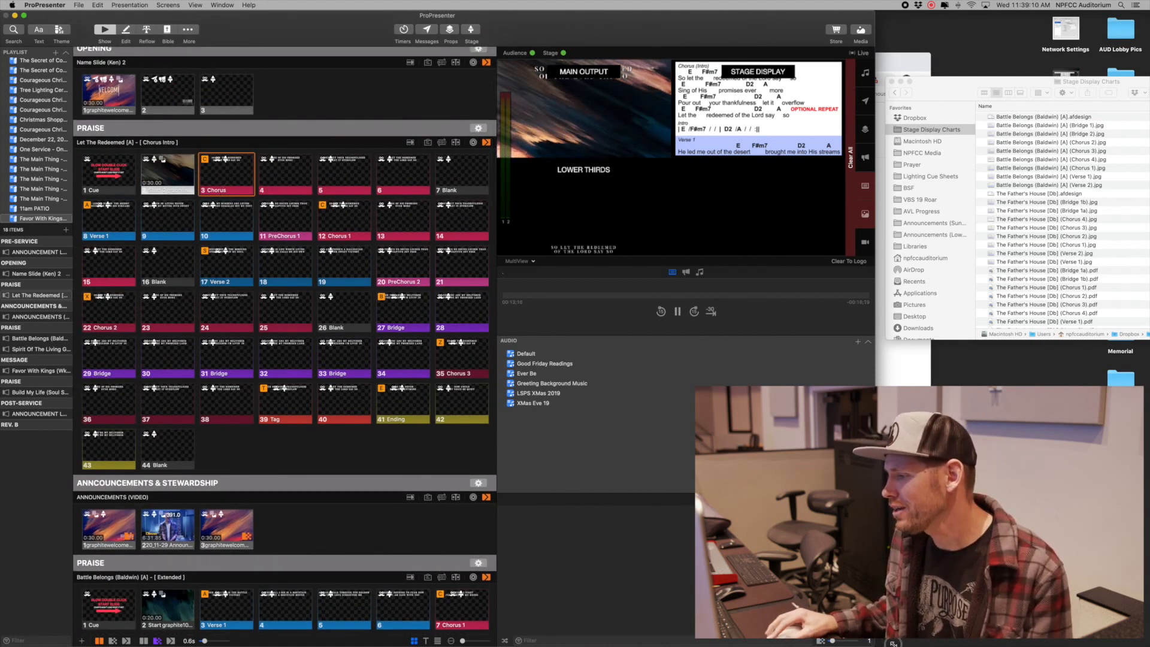
{"action": "left_click_drag", "start_coordinate": [875, 645], "coordinate": [1149, 645]}
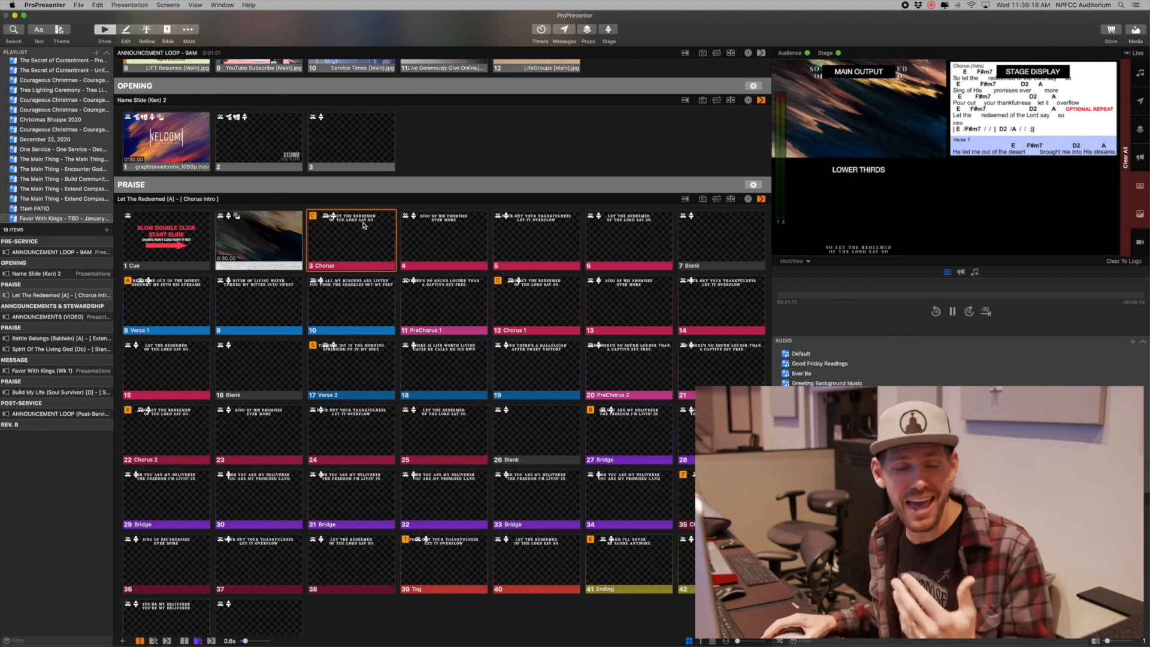
Review the stage action settings of the Chorus slide 3 in Let The Redeemed and close them
{"action": "scroll", "coordinate": [357, 220], "scroll_direction": "up", "scroll_amount": 5}
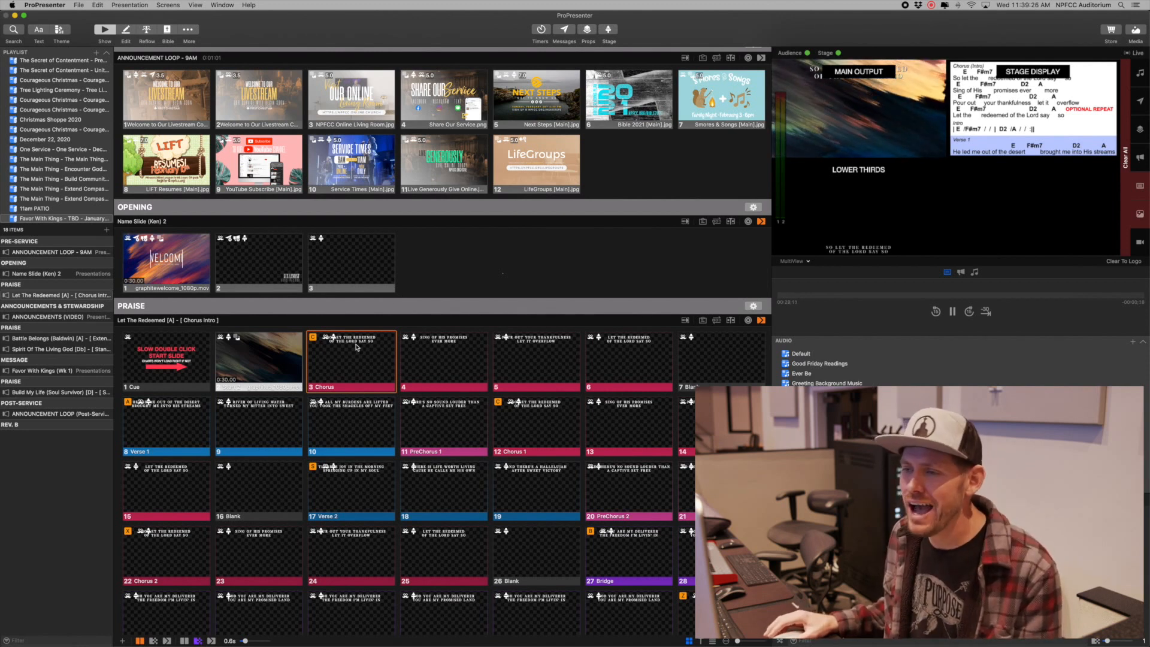
{"action": "scroll", "coordinate": [356, 350], "scroll_direction": "down", "scroll_amount": 2}
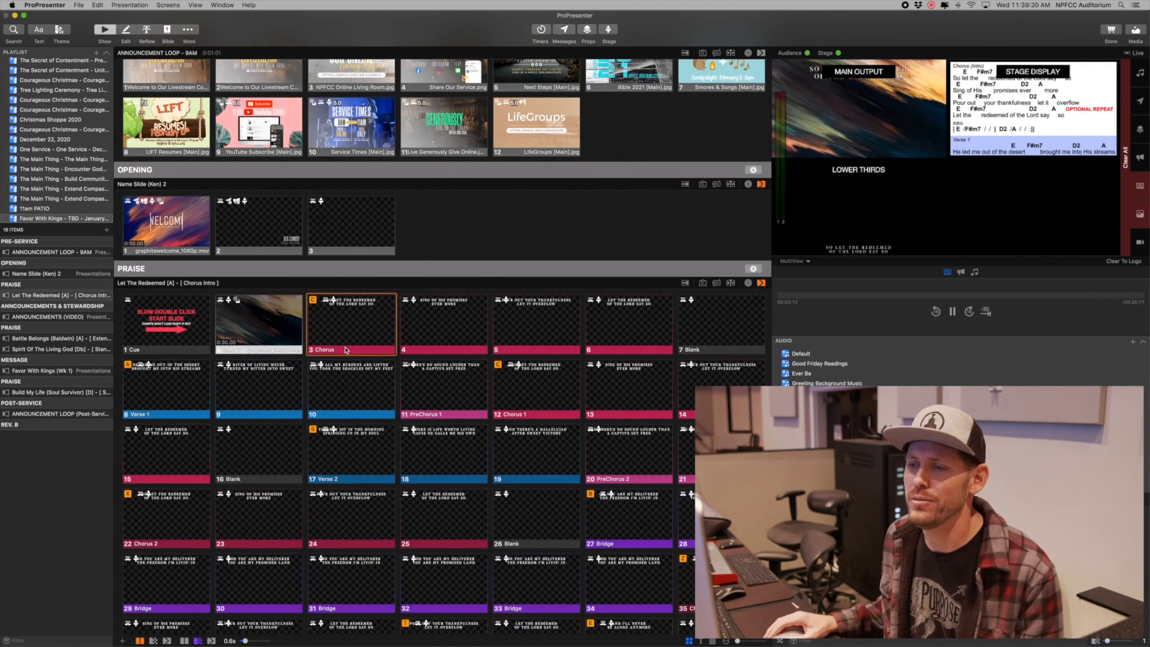
{"action": "right_click", "coordinate": [335, 325]}
{"action": "mouse_move", "coordinate": [384, 429]}
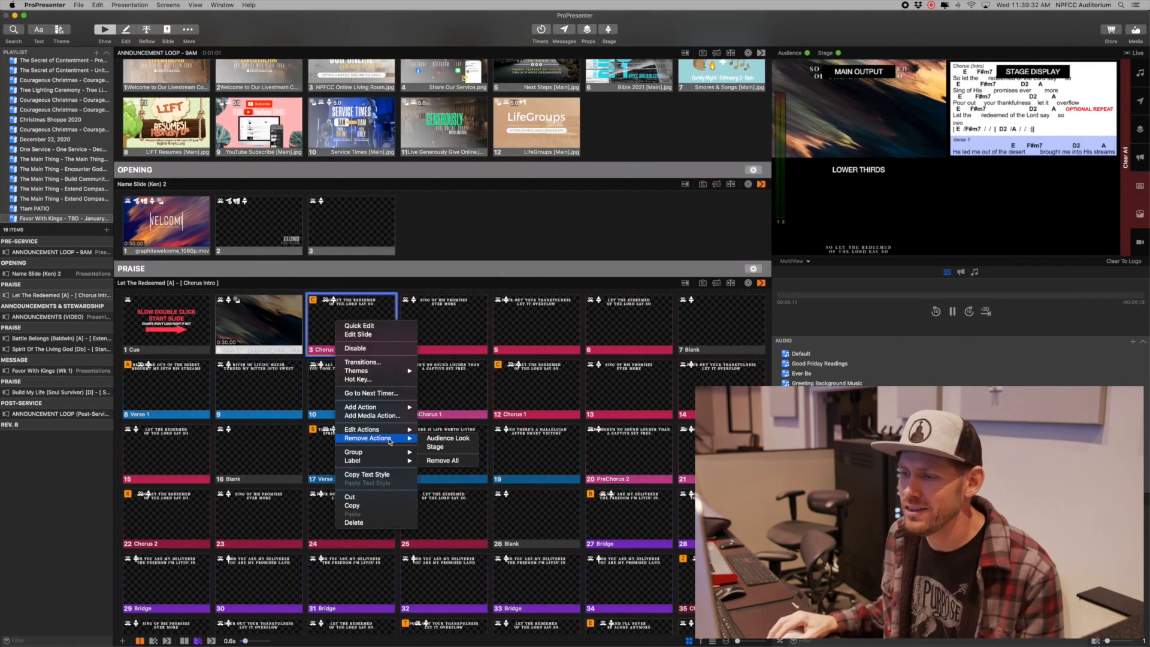
{"action": "left_click", "coordinate": [437, 439]}
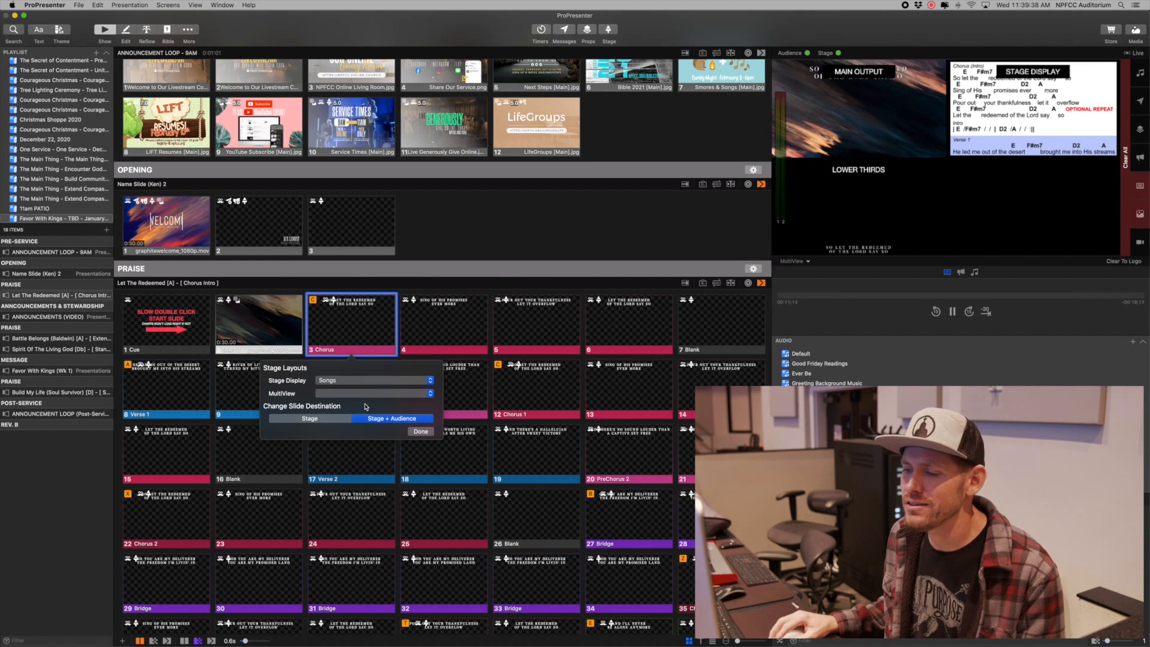
{"action": "left_click", "coordinate": [420, 431]}
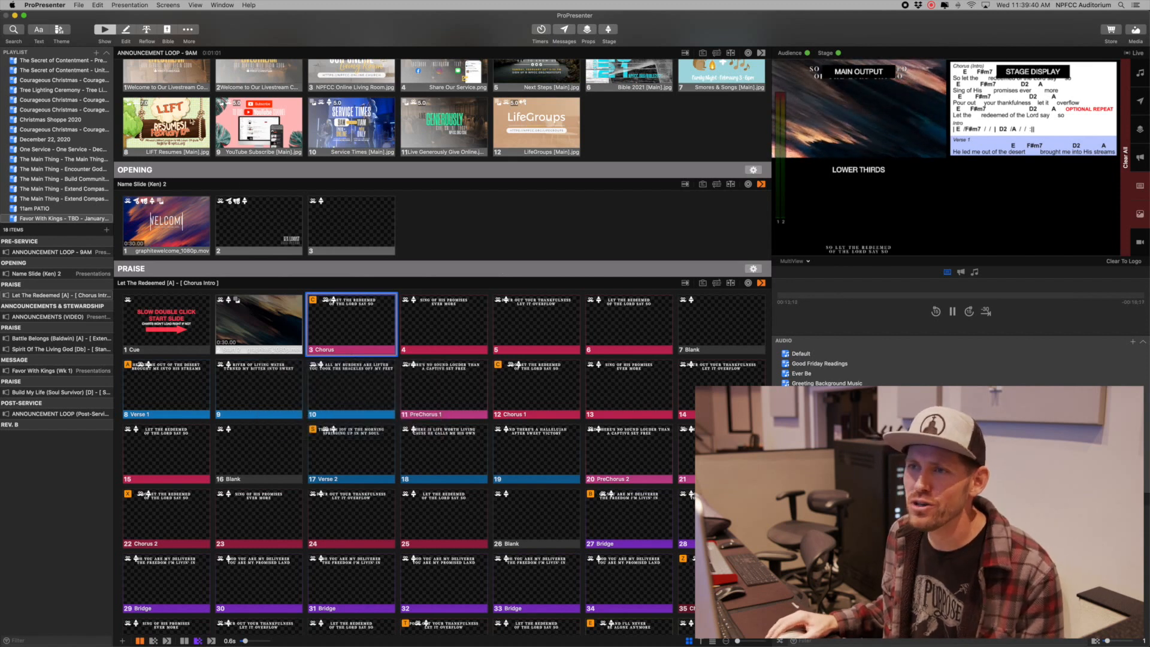
Open the stage layouts editor and display the Songs layout
{"action": "left_click", "coordinate": [163, 5]}
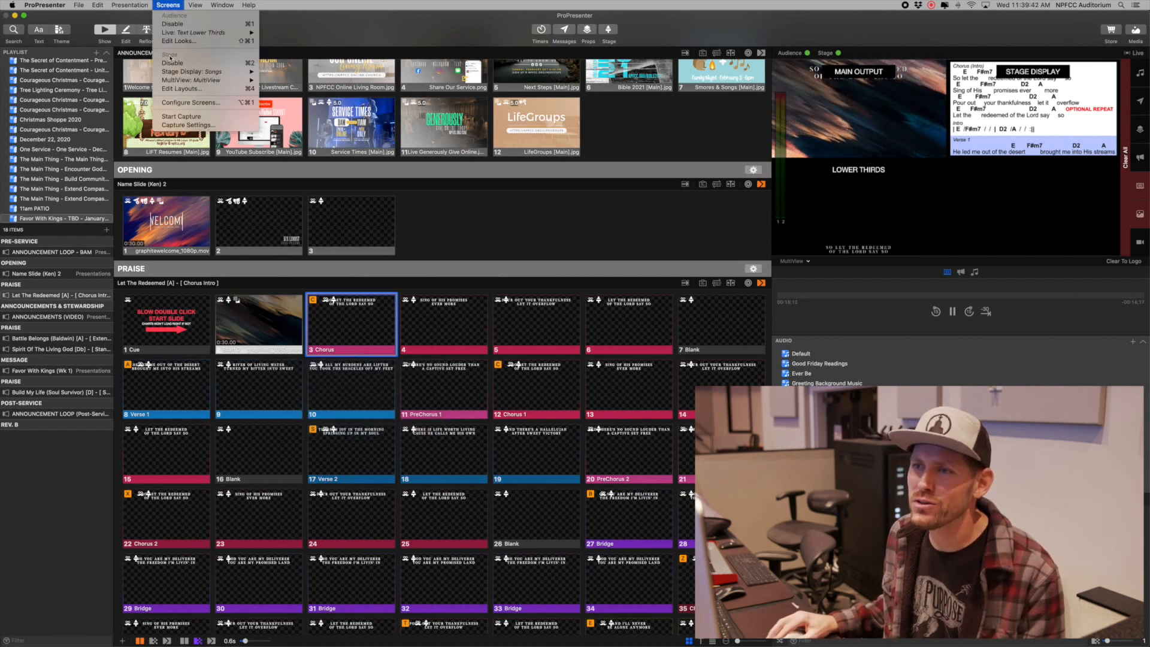
{"action": "left_click", "coordinate": [178, 89]}
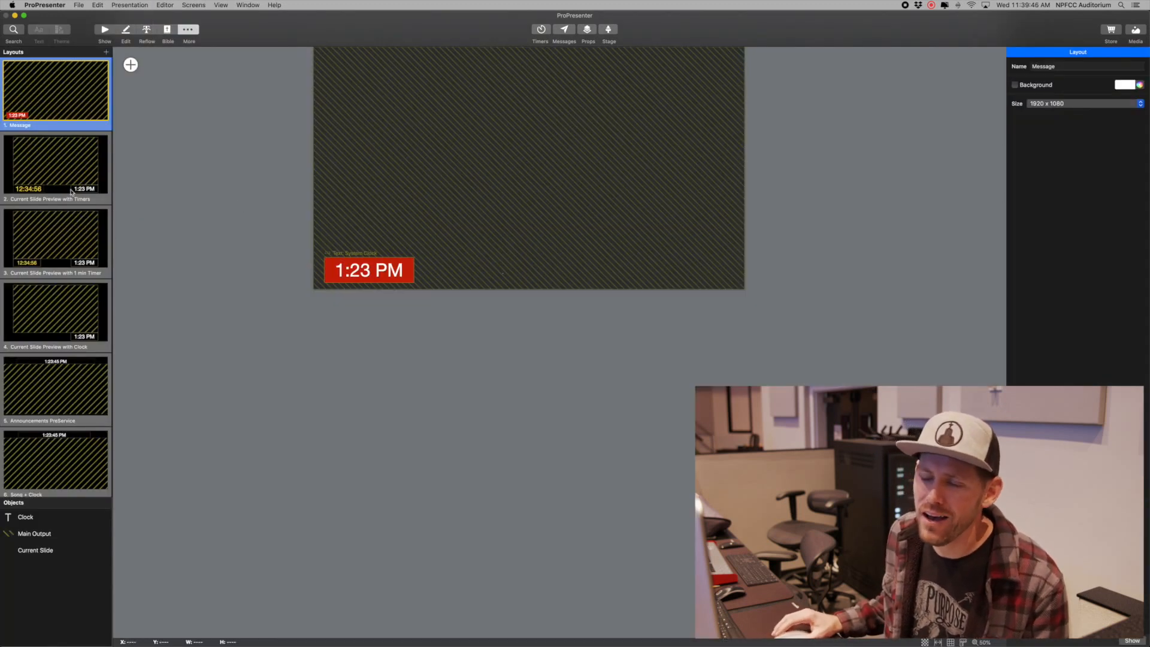
{"action": "scroll", "coordinate": [76, 225], "scroll_direction": "down", "scroll_amount": 5}
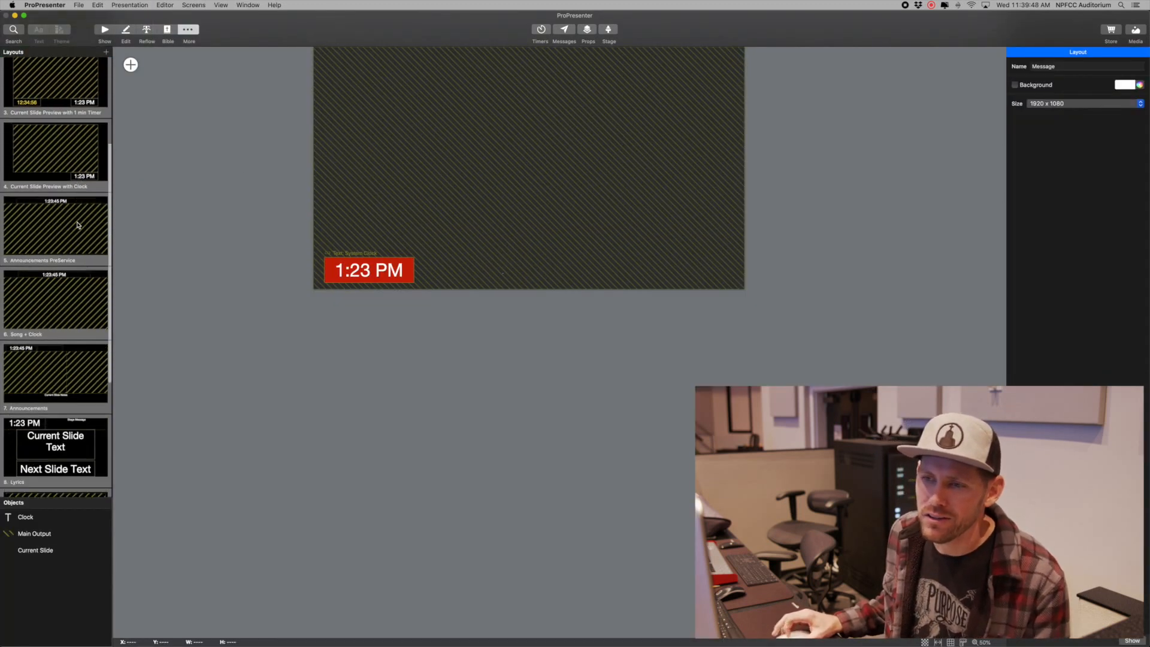
{"action": "scroll", "coordinate": [77, 228], "scroll_direction": "down", "scroll_amount": 3}
{"action": "scroll", "coordinate": [77, 228], "scroll_direction": "down", "scroll_amount": 2}
{"action": "left_click", "coordinate": [55, 340]}
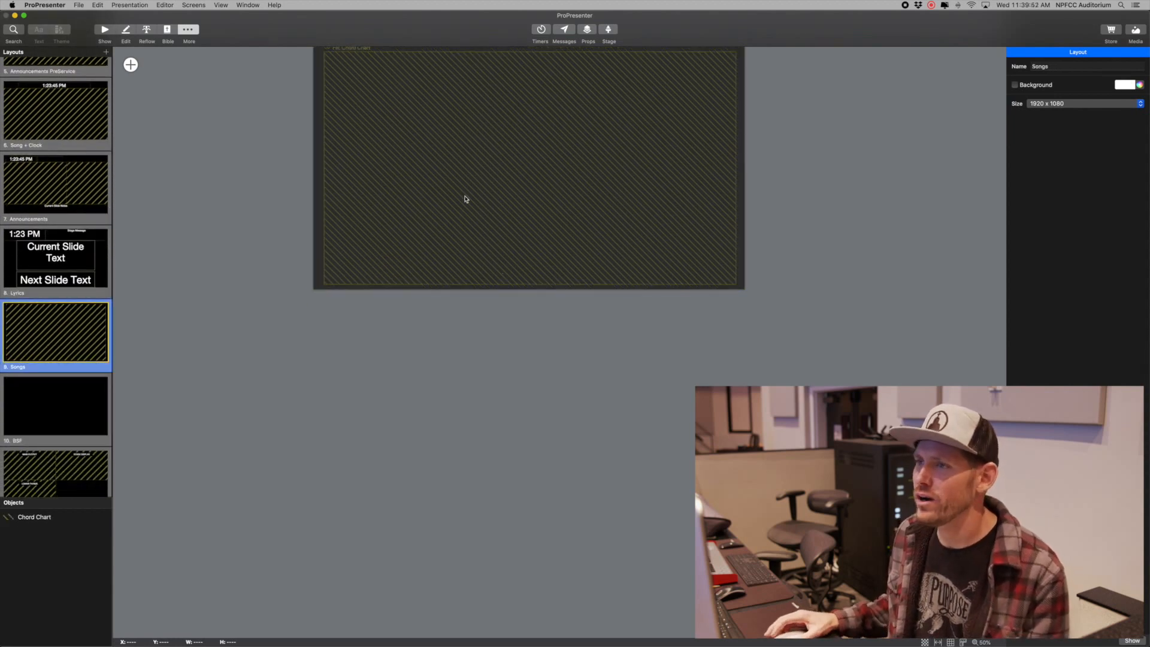
Inspect the fill options of the Songs layout's chord chart object, keep Chord Chart as the fill, and return to the show view
{"action": "scroll", "coordinate": [444, 215], "scroll_direction": "up", "scroll_amount": 2}
{"action": "left_click", "coordinate": [587, 167]}
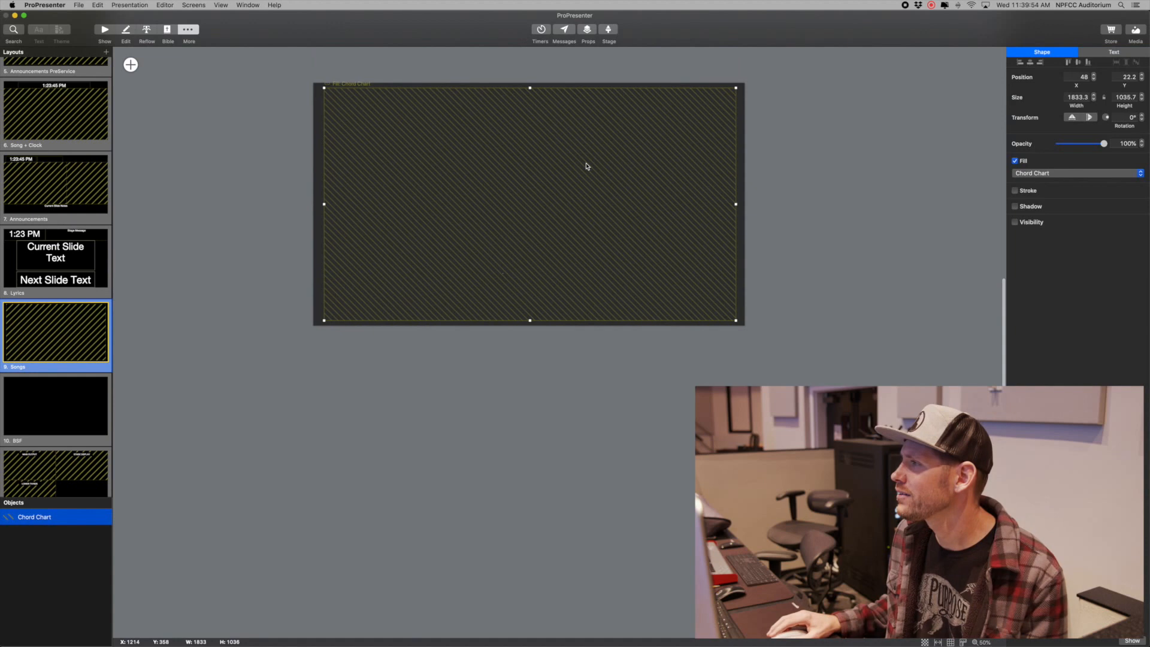
{"action": "left_click", "coordinate": [1024, 174]}
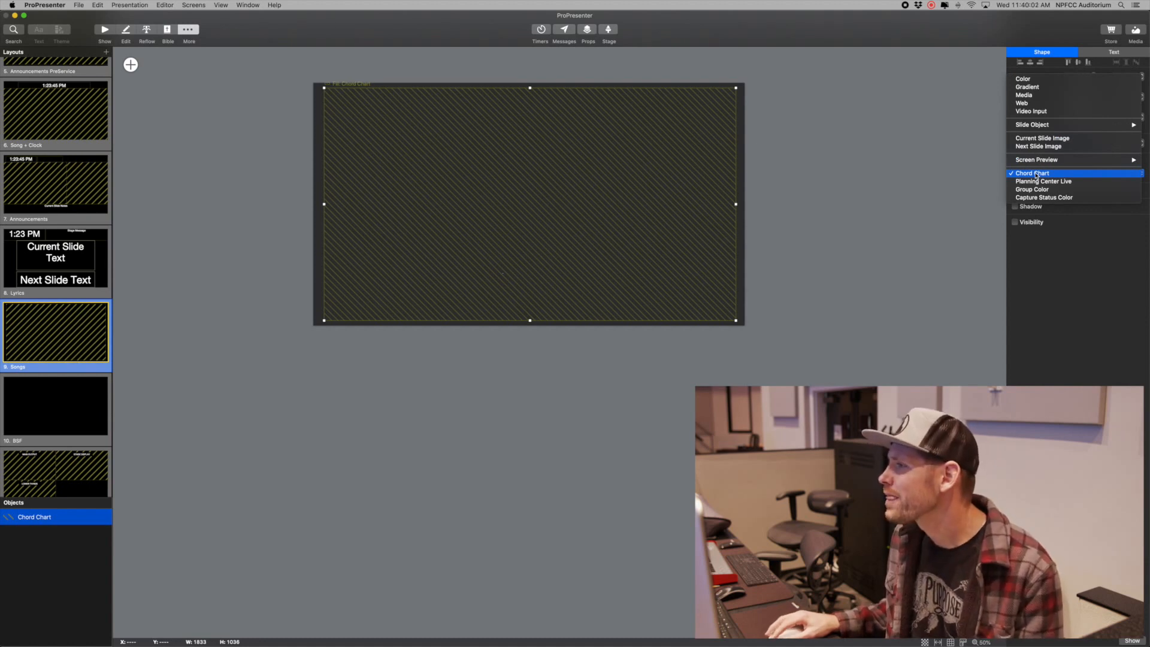
{"action": "left_click", "coordinate": [1036, 175]}
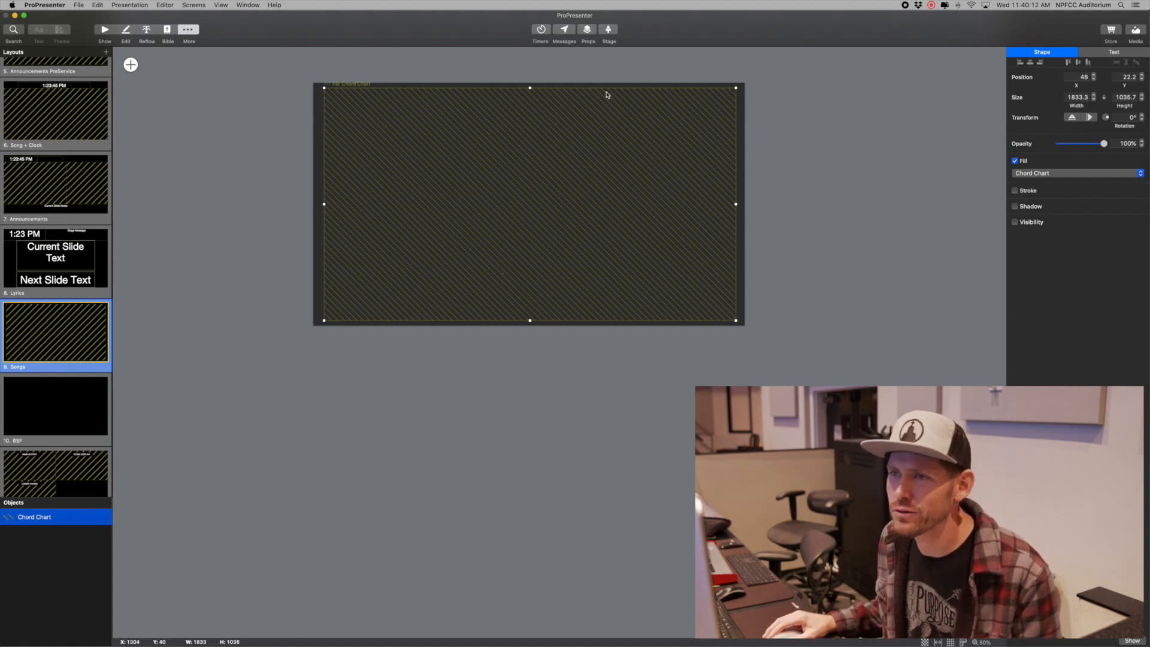
{"action": "left_click", "coordinate": [104, 30]}
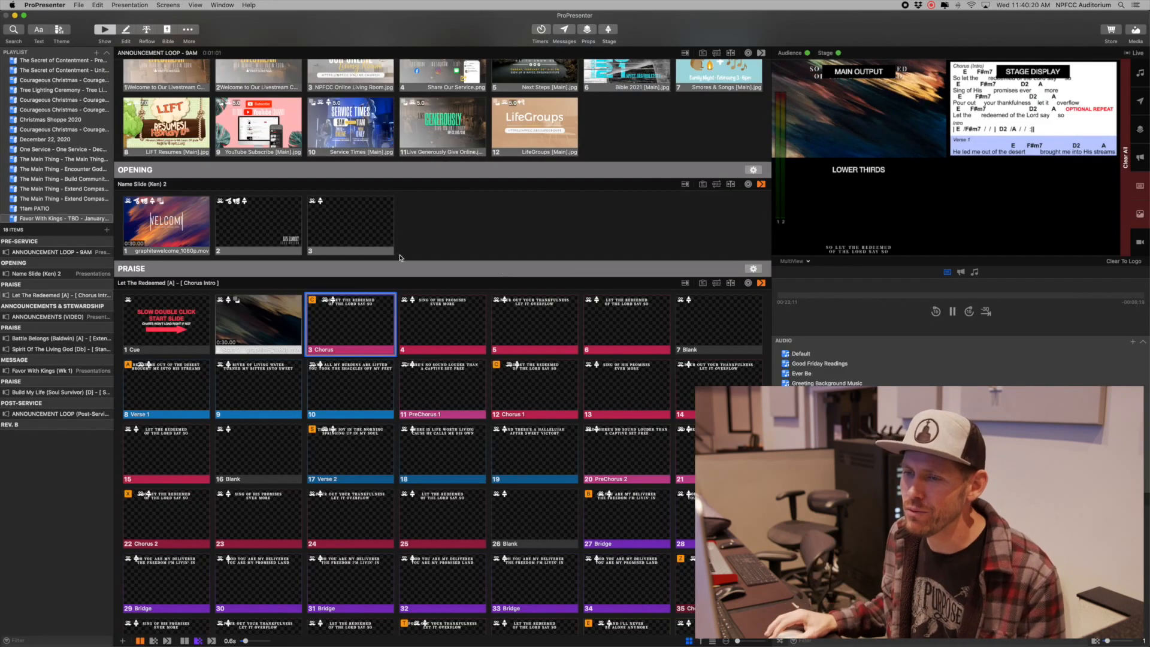
Trigger Chorus slides 3, 4 and 5 of Let The Redeemed one after another
{"action": "scroll", "coordinate": [398, 257], "scroll_direction": "down", "scroll_amount": 3}
{"action": "scroll", "coordinate": [390, 280], "scroll_direction": "down", "scroll_amount": 2}
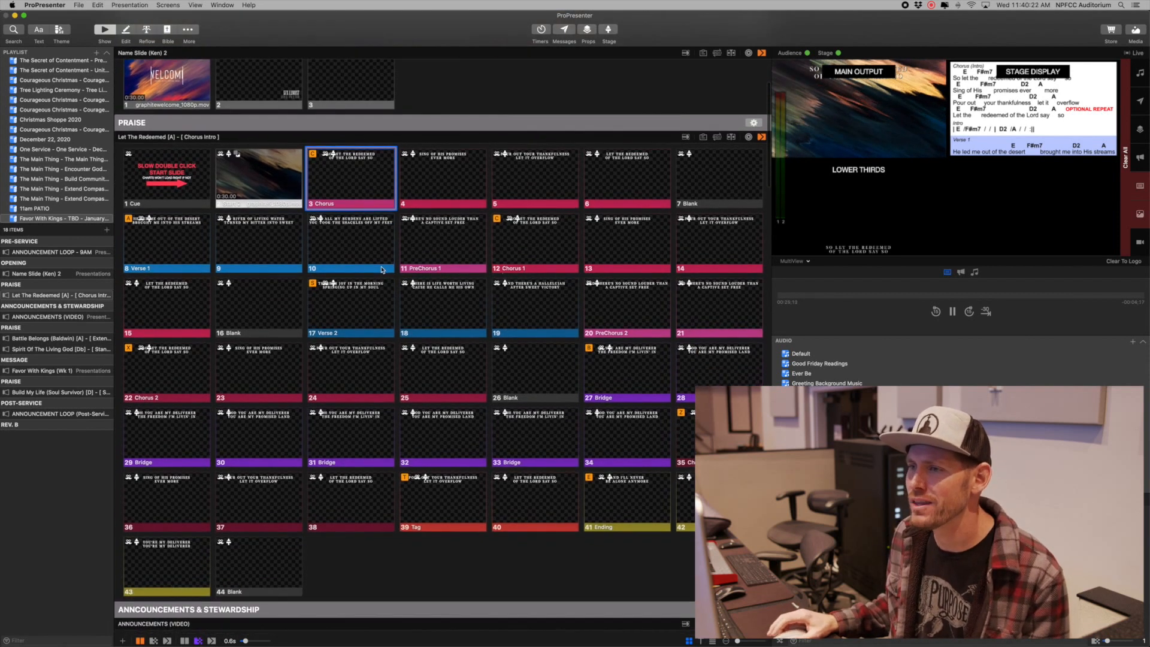
{"action": "left_click", "coordinate": [354, 181]}
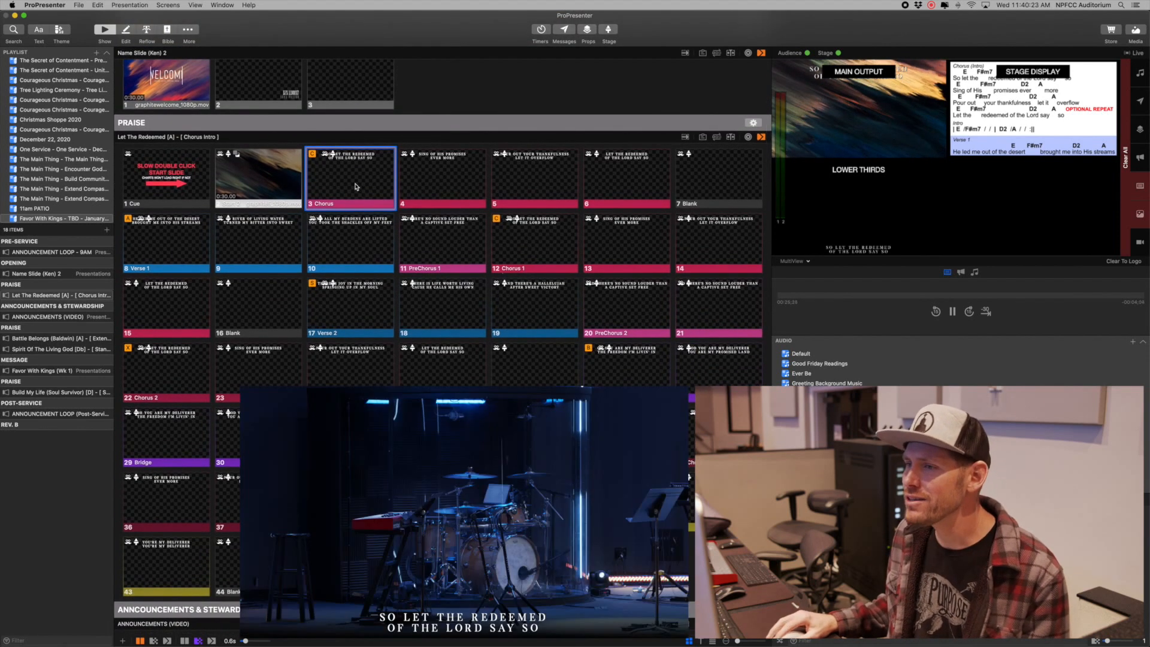
{"action": "left_click", "coordinate": [447, 180]}
{"action": "left_click", "coordinate": [532, 178]}
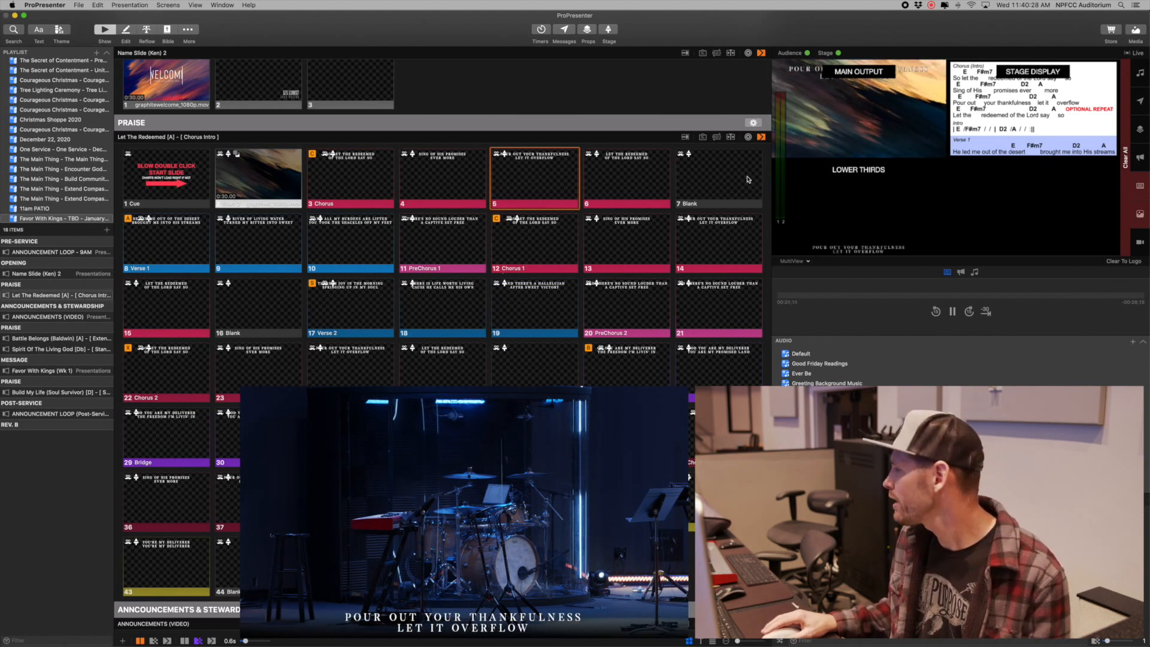
Trigger the first graphitewelcome_1080p.mov slide in the ANNOUNCEMENTS (VIDEO) presentation
{"action": "scroll", "coordinate": [547, 249], "scroll_direction": "down", "scroll_amount": 10}
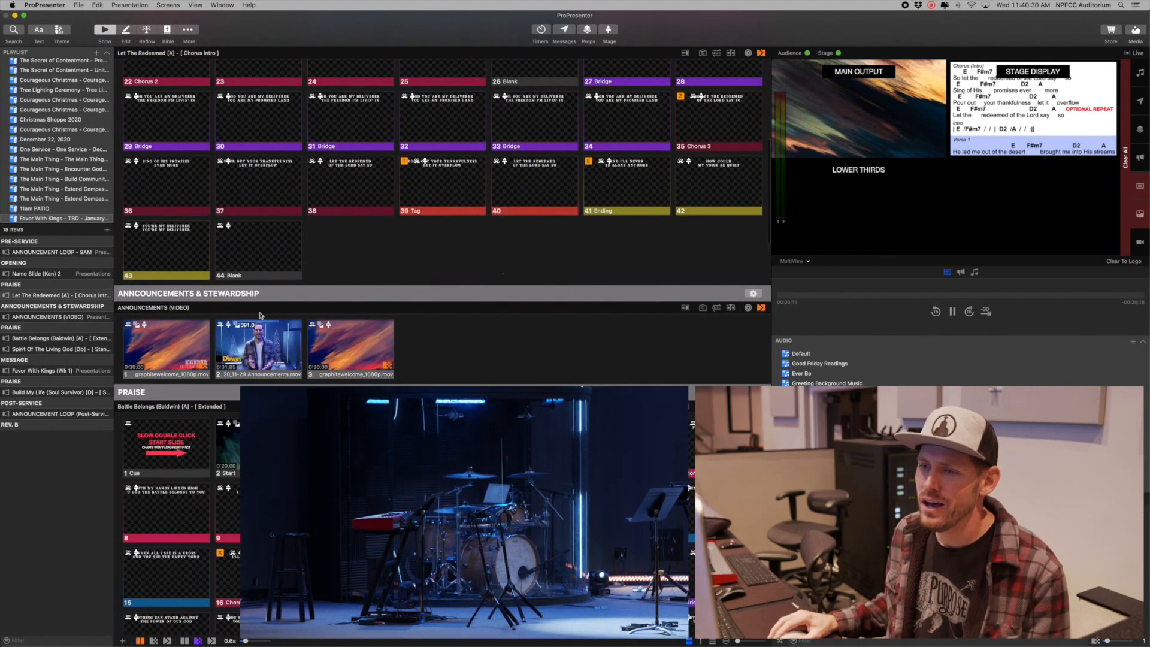
{"action": "scroll", "coordinate": [260, 297], "scroll_direction": "down", "scroll_amount": 2}
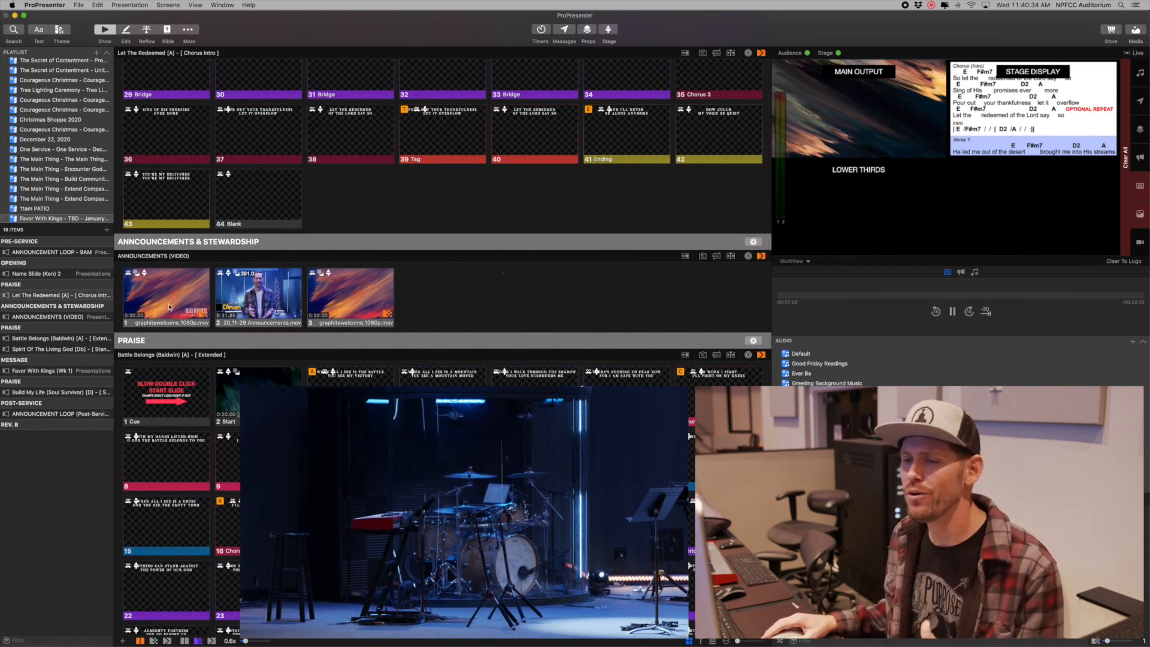
{"action": "scroll", "coordinate": [177, 294], "scroll_direction": "down", "scroll_amount": 2}
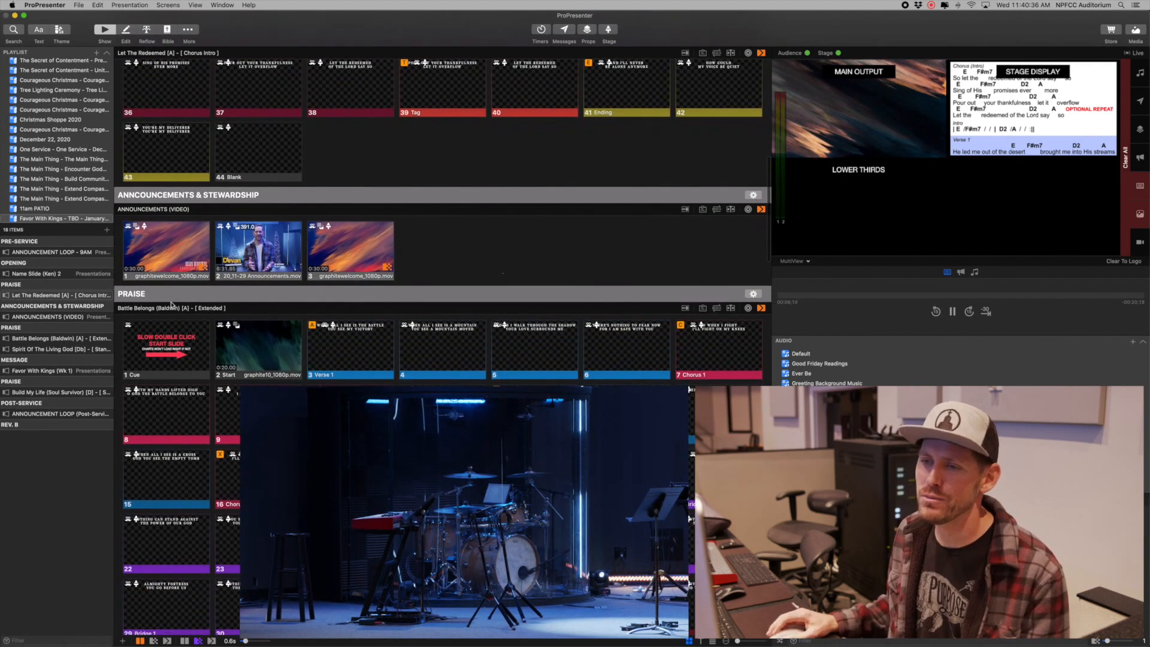
{"action": "left_click", "coordinate": [200, 271]}
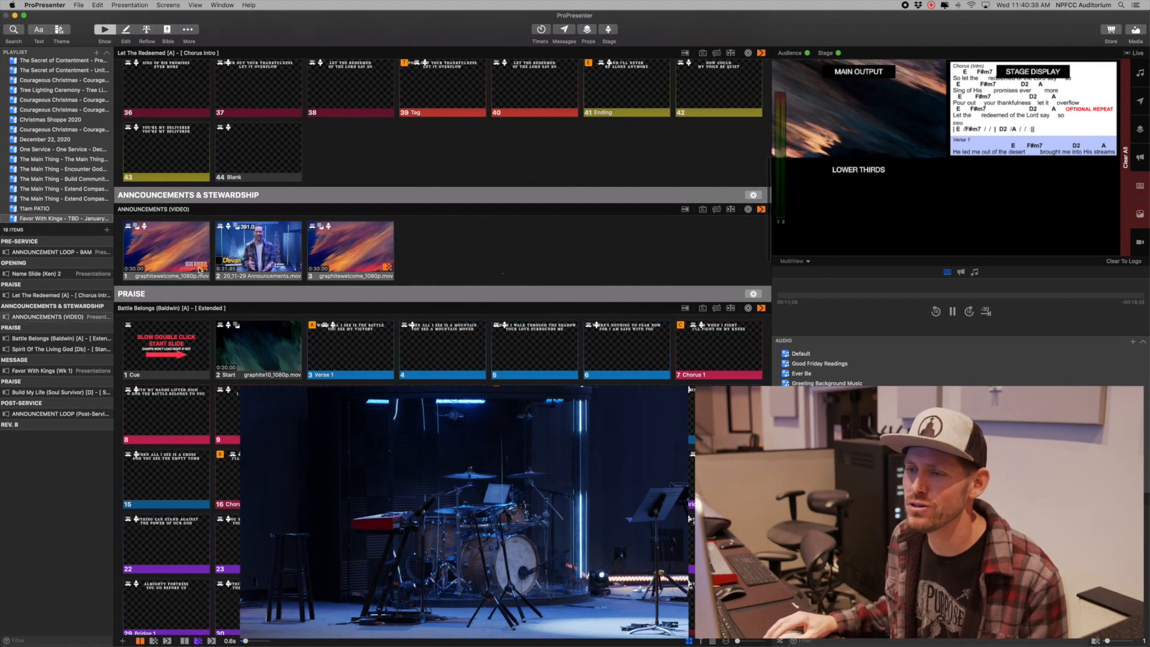
{"action": "left_click", "coordinate": [157, 246]}
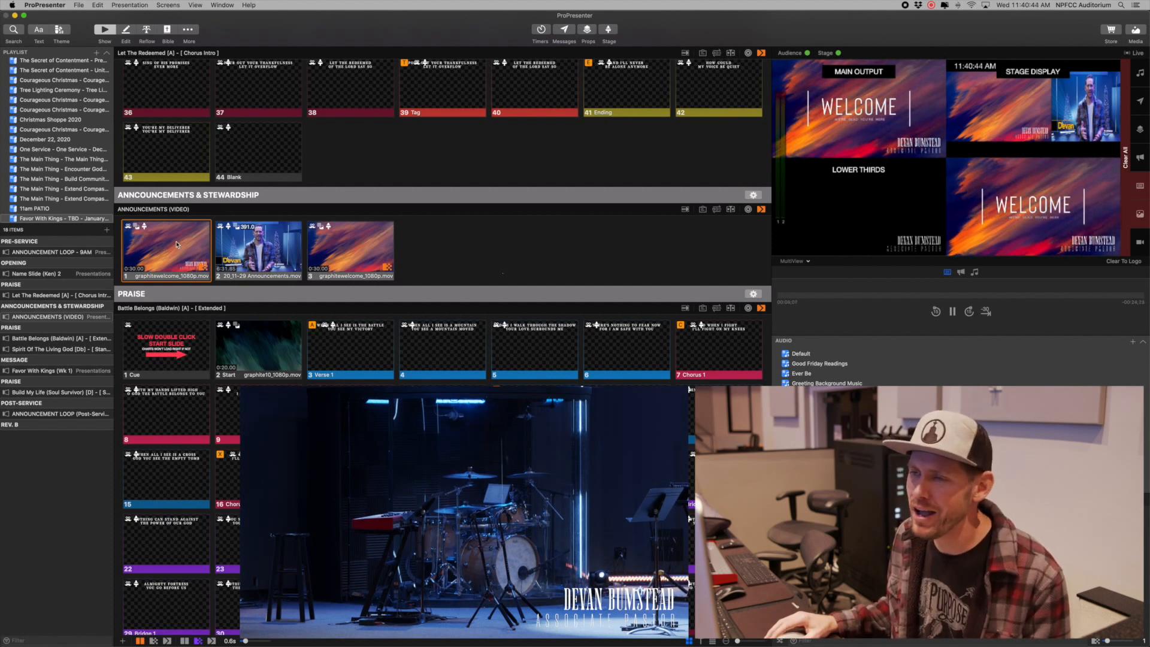
Play the 20_11-29 Announcements video from slide 2 of ANNOUNCEMENTS (VIDEO) and pause it
{"action": "right_click", "coordinate": [268, 253]}
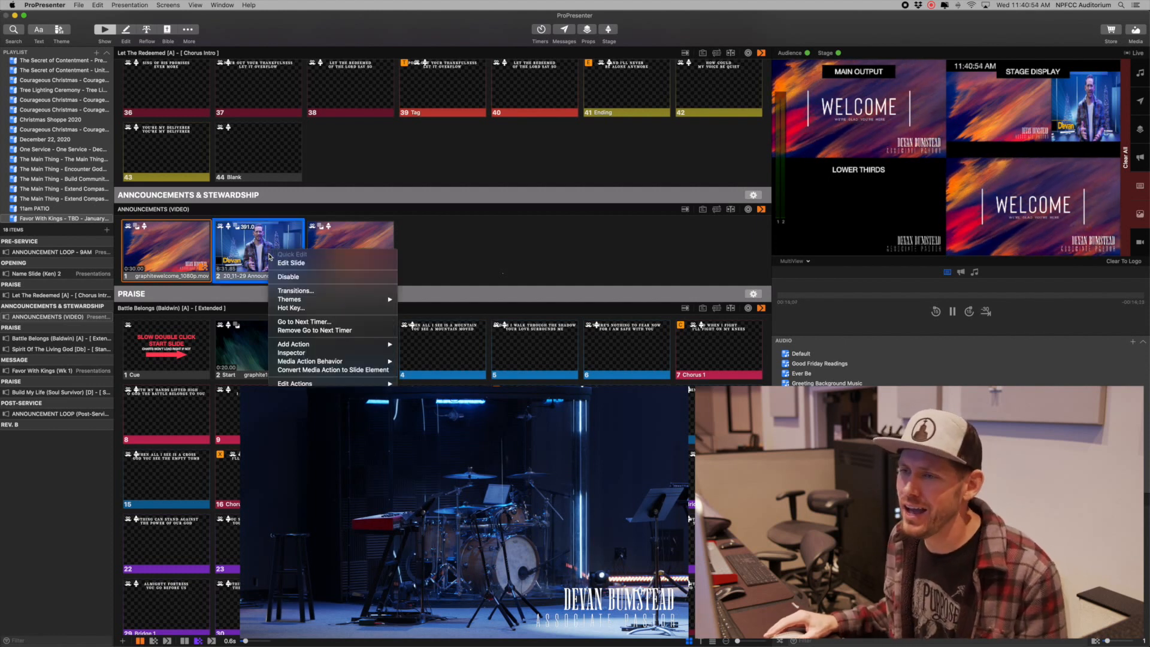
{"action": "left_click", "coordinate": [422, 273]}
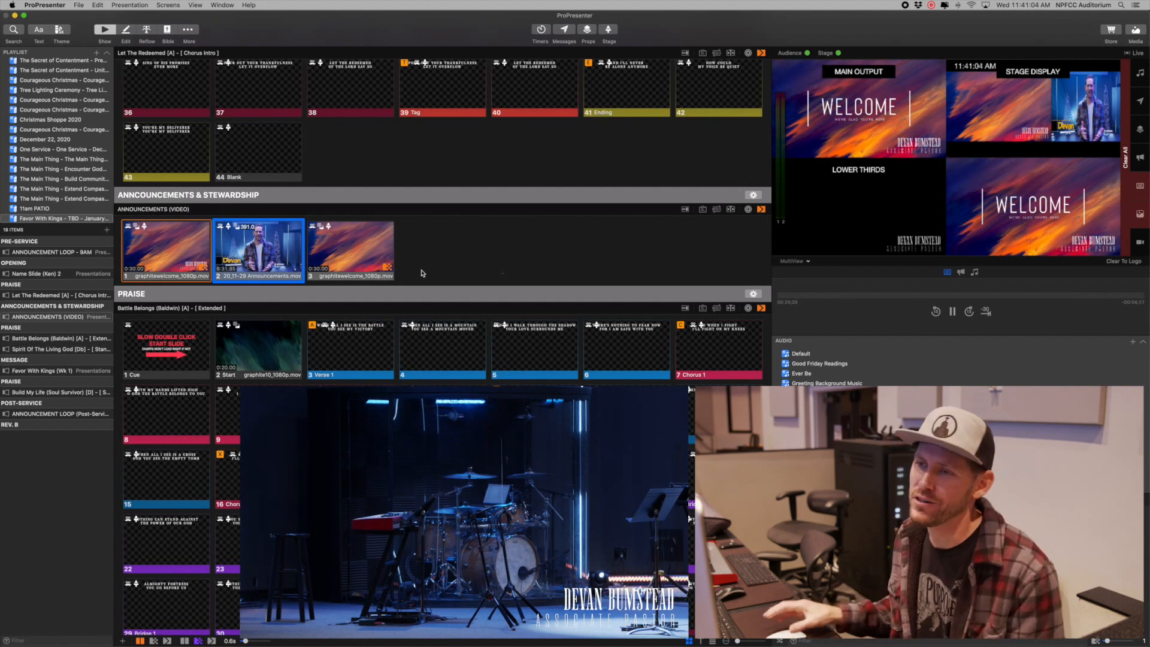
{"action": "left_click", "coordinate": [283, 264]}
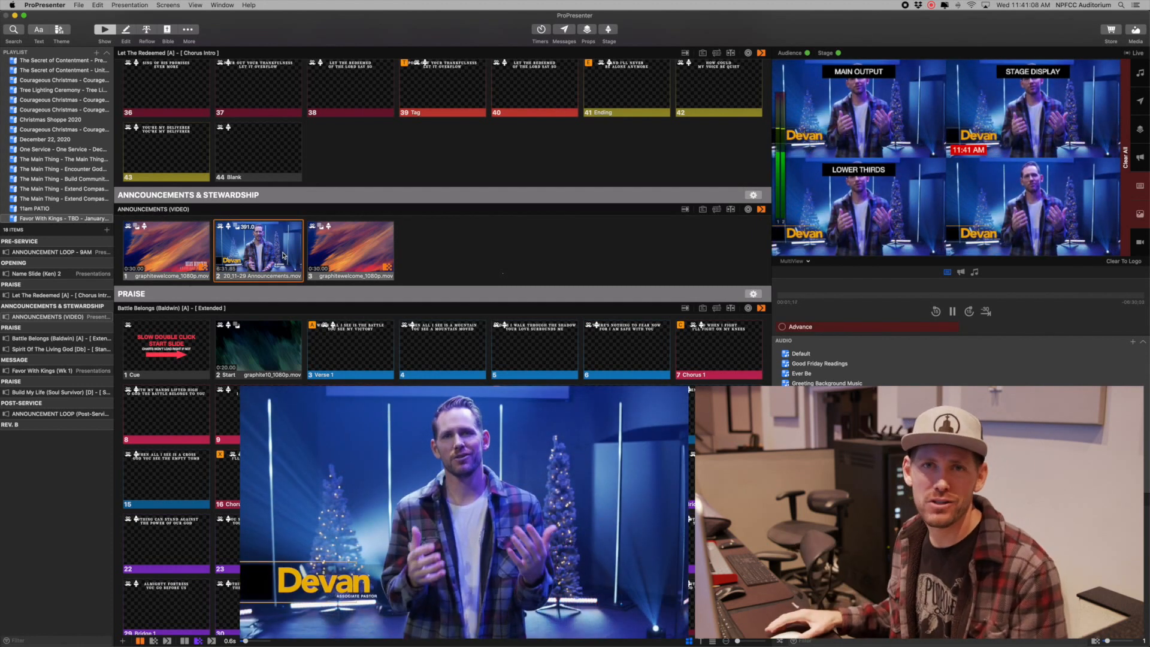
{"action": "left_click", "coordinate": [953, 311]}
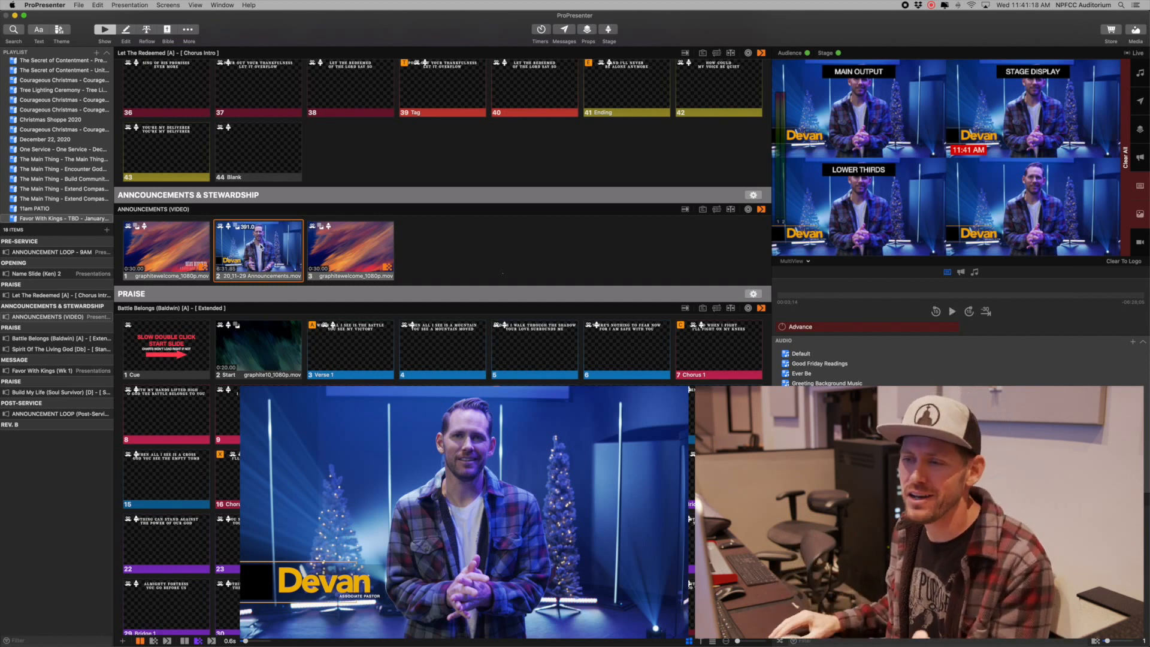
Check the Go to Next timer of the announcements video slide without changing it, and trigger the closing welcome slide 3
{"action": "right_click", "coordinate": [263, 255]}
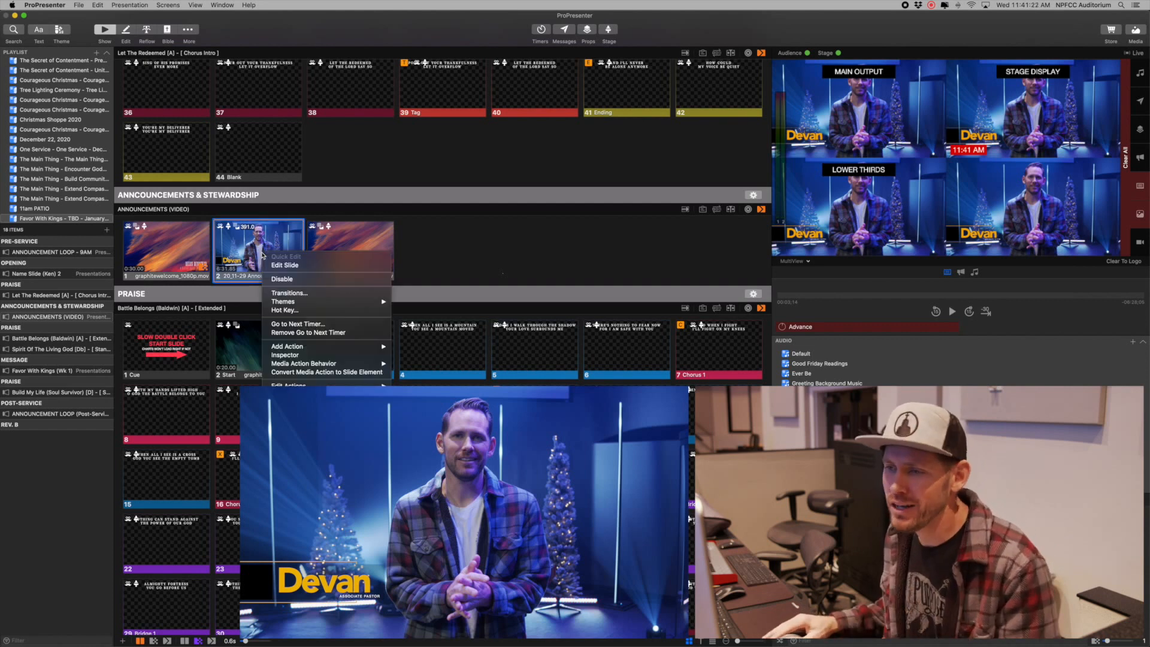
{"action": "left_click", "coordinate": [350, 320]}
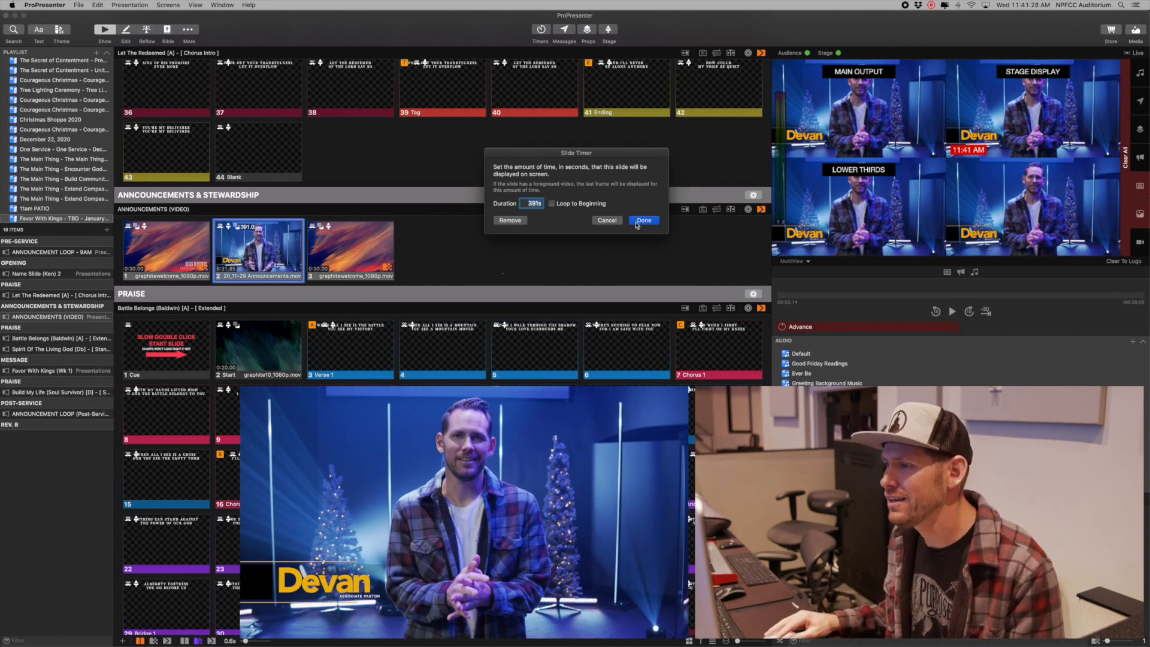
{"action": "left_click", "coordinate": [606, 221]}
{"action": "left_click", "coordinate": [361, 248]}
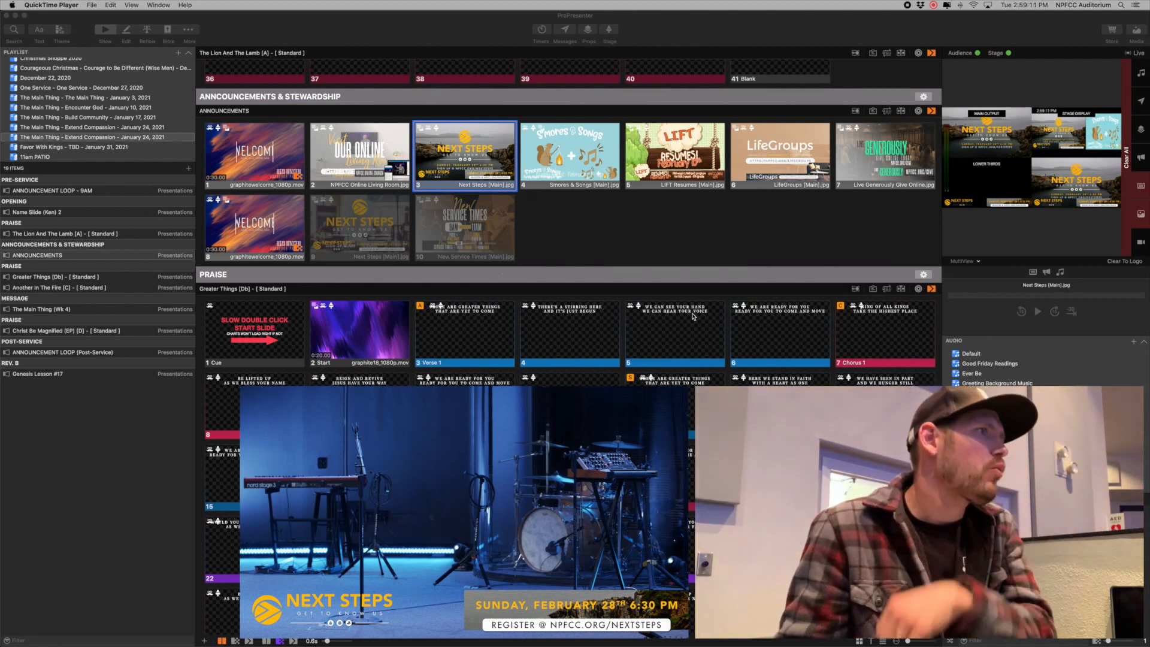
Trigger welcome slide 1 of the ANNOUNCEMENTS presentation and review its Audience Look action, keeping No Text Formatting
{"action": "left_click", "coordinate": [284, 154]}
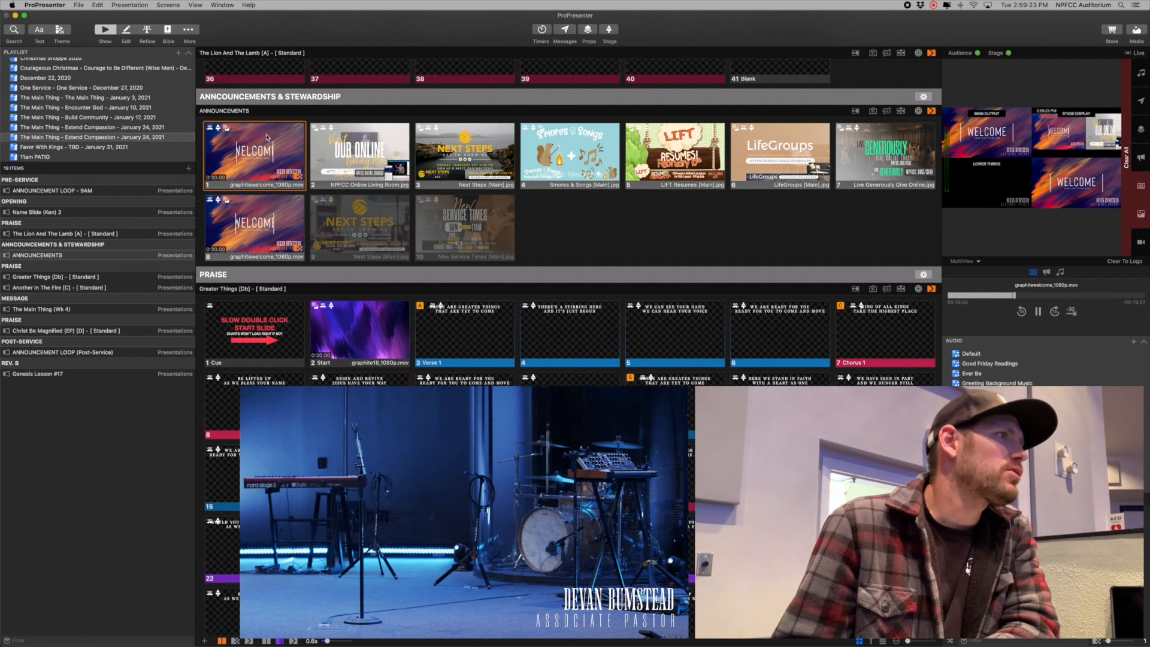
{"action": "right_click", "coordinate": [242, 153]}
{"action": "mouse_move", "coordinate": [287, 279]}
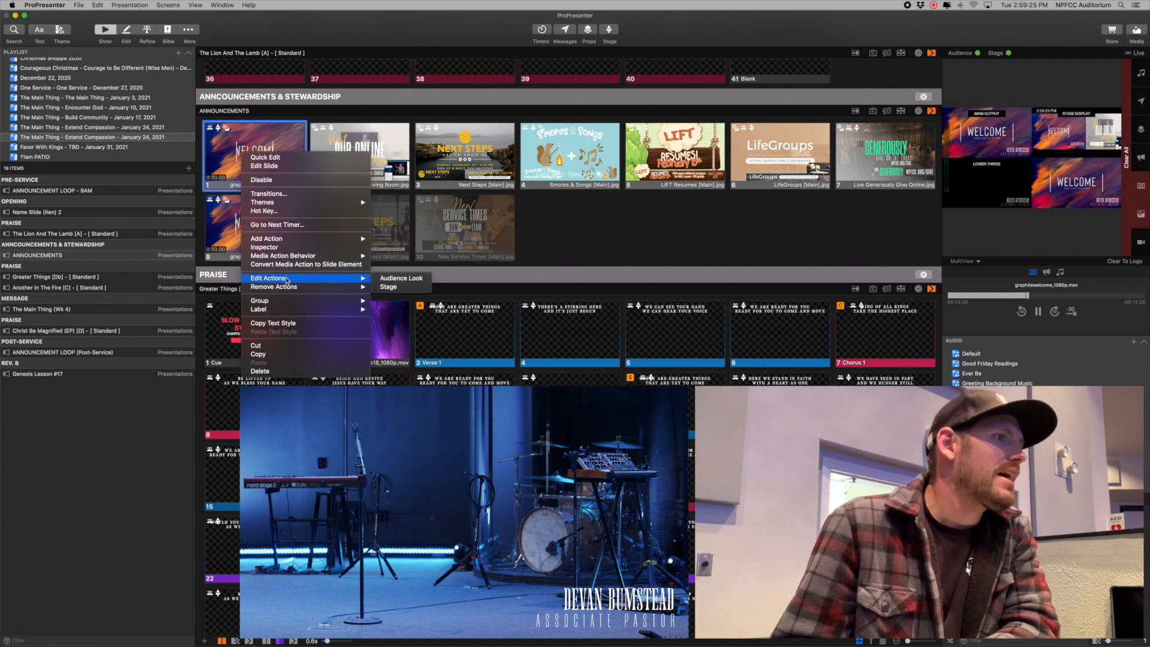
{"action": "left_click", "coordinate": [400, 278]}
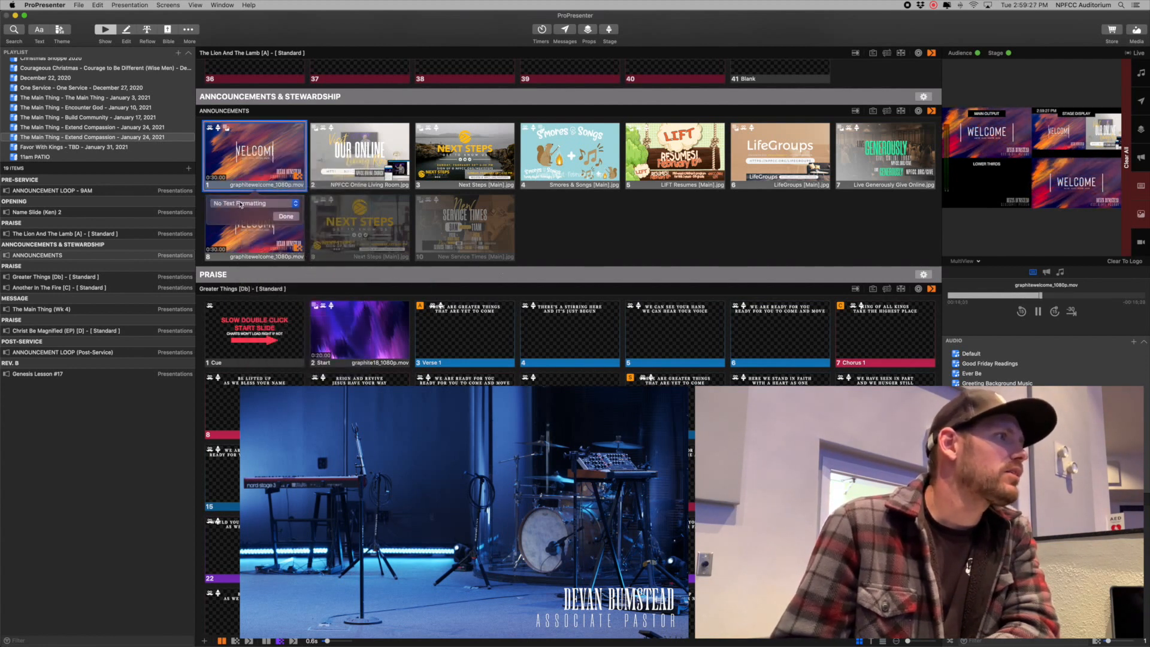
{"action": "left_click", "coordinate": [287, 216]}
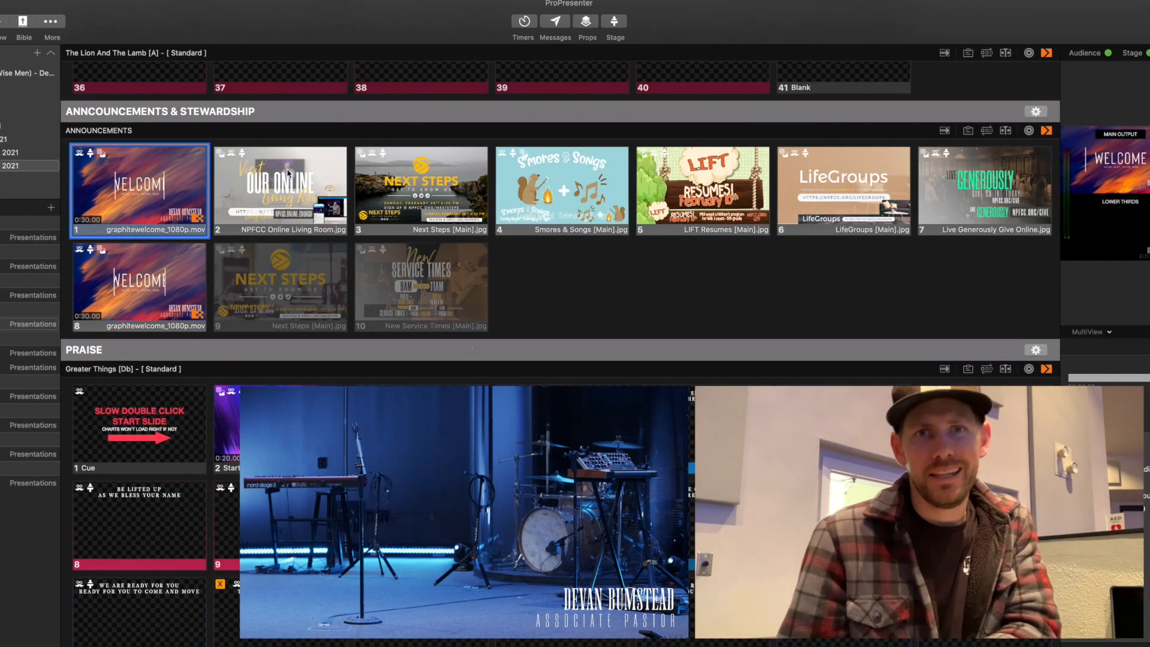
Trigger slide 2, NPFCC Online Living Room, and review its Audience Look action, keeping the Announcements look
{"action": "left_click", "coordinate": [365, 144]}
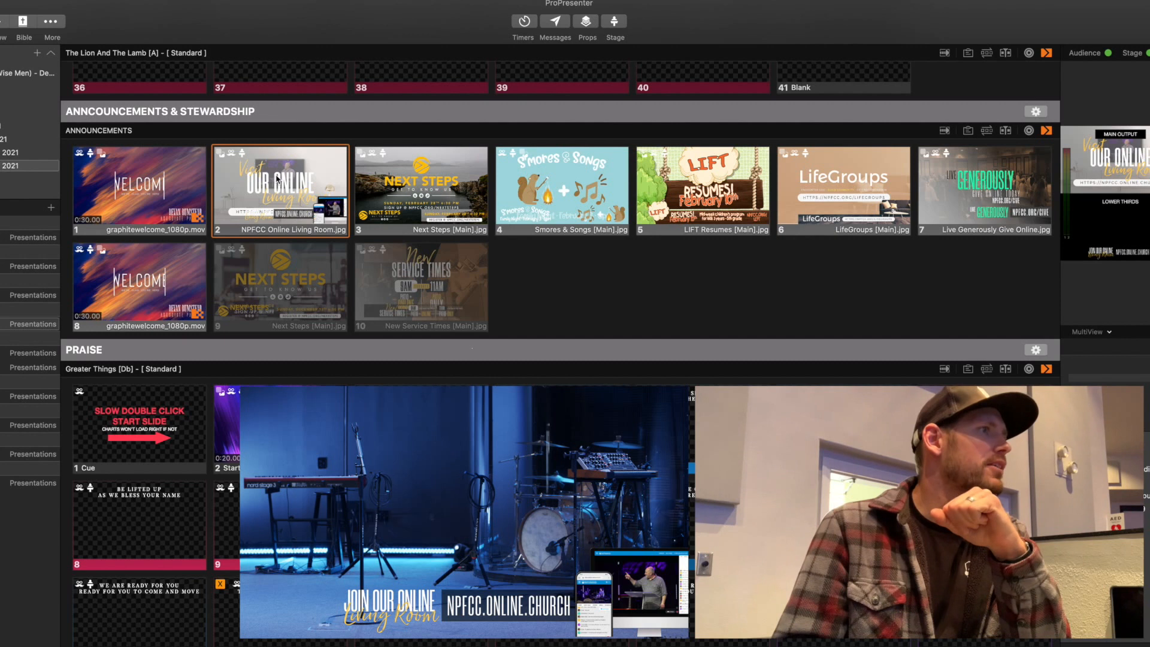
{"action": "right_click", "coordinate": [277, 178]}
{"action": "mouse_move", "coordinate": [341, 345]}
{"action": "left_click", "coordinate": [490, 342]}
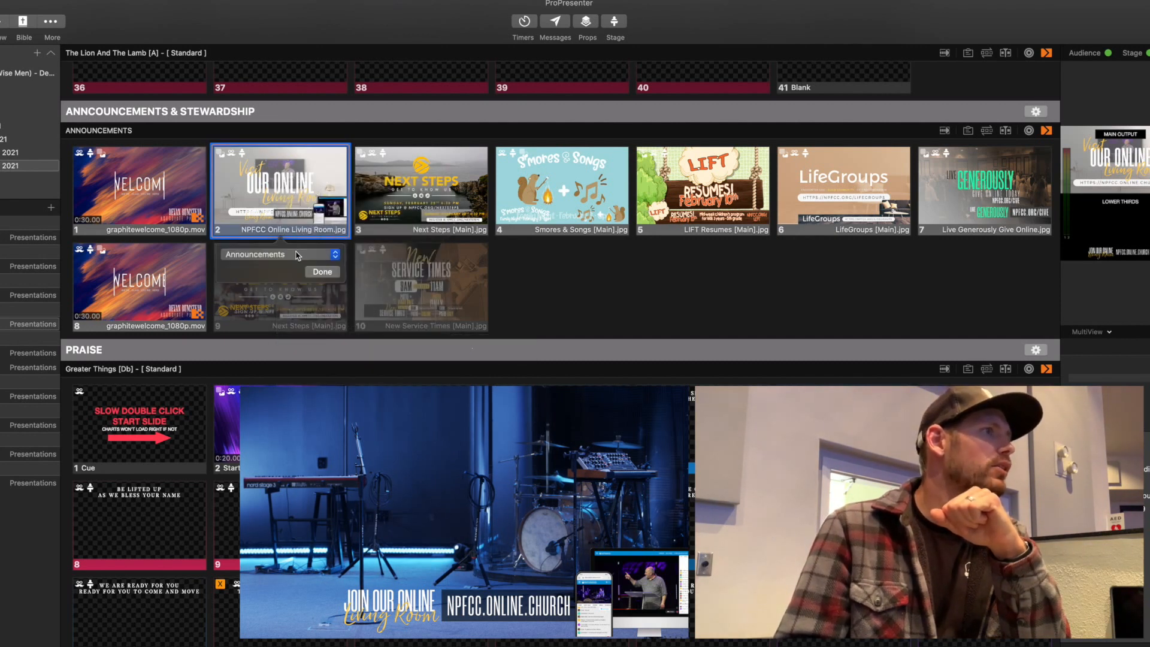
{"action": "left_click", "coordinate": [327, 276]}
Review how the Announcements look routes slides and media to each output, and close the Looks window
{"action": "left_click", "coordinate": [168, 5]}
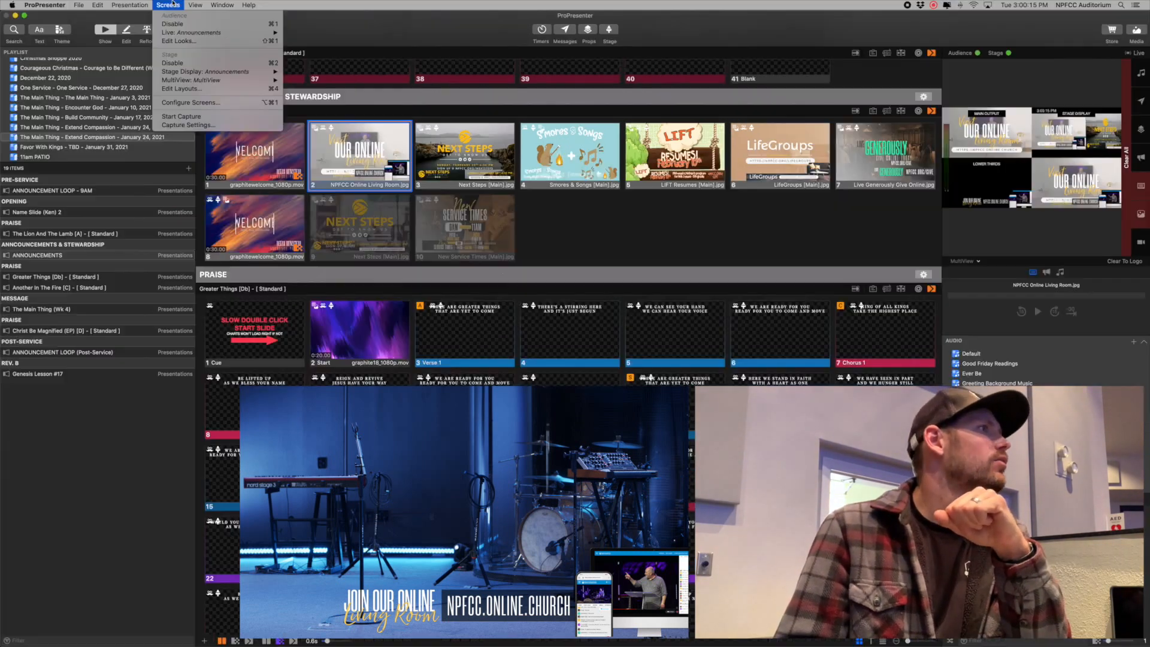
{"action": "left_click", "coordinate": [186, 42]}
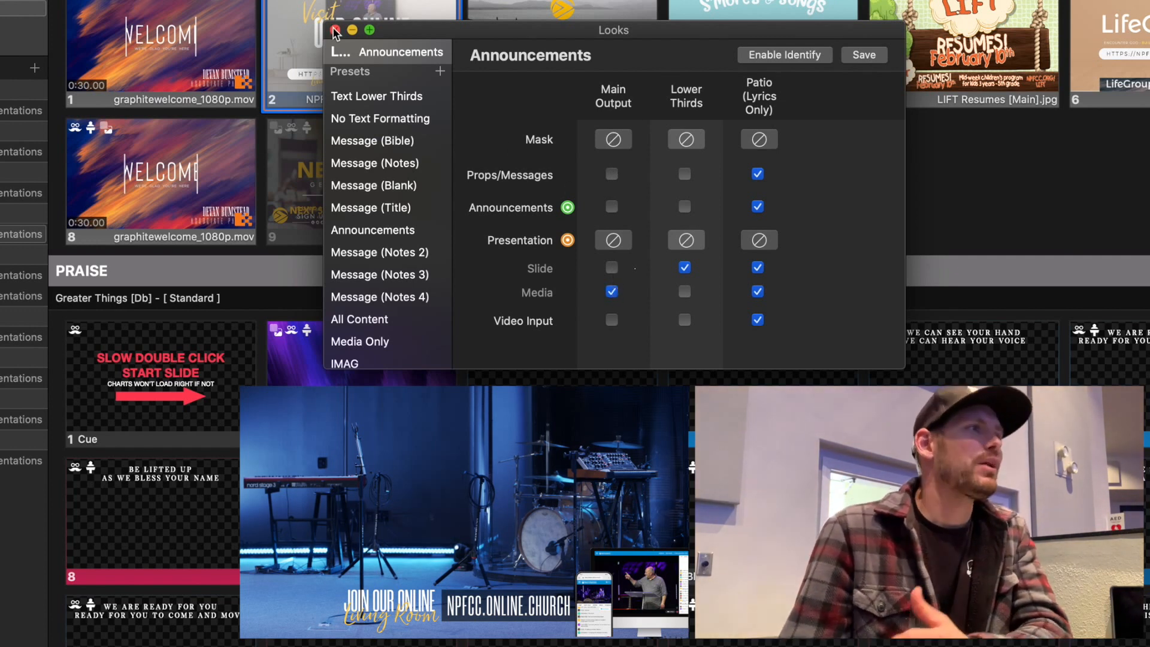
{"action": "left_click", "coordinate": [335, 30]}
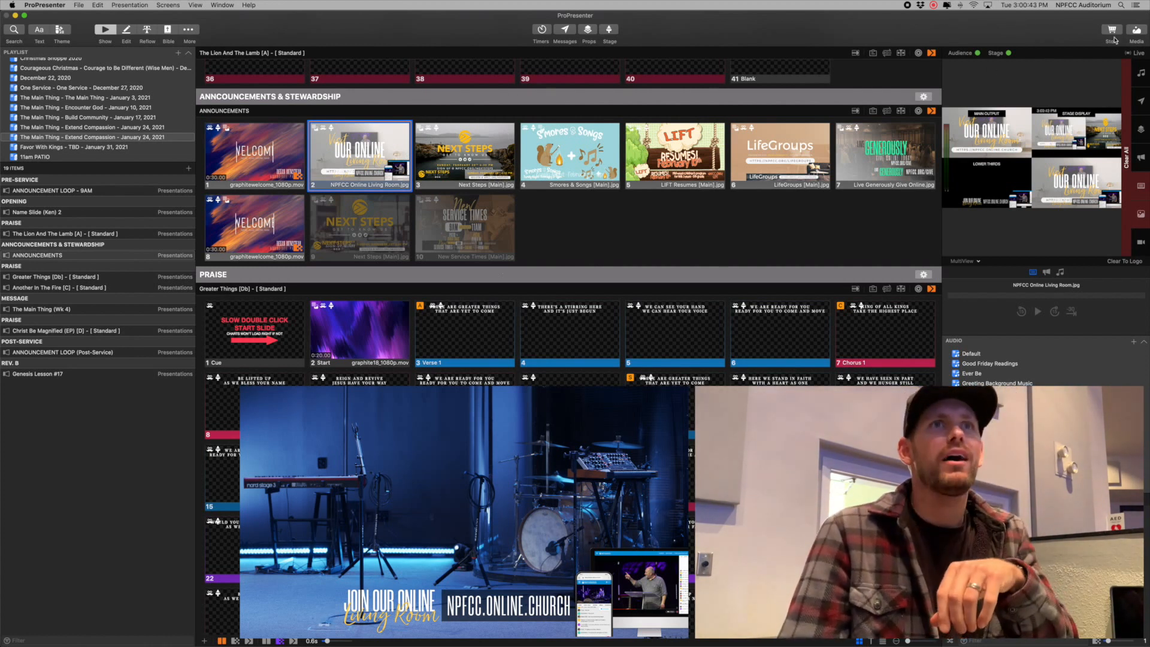
Show the media bin and browse the Announcements (Sunday) playlist
{"action": "left_click", "coordinate": [1137, 33]}
{"action": "left_click", "coordinate": [58, 549]}
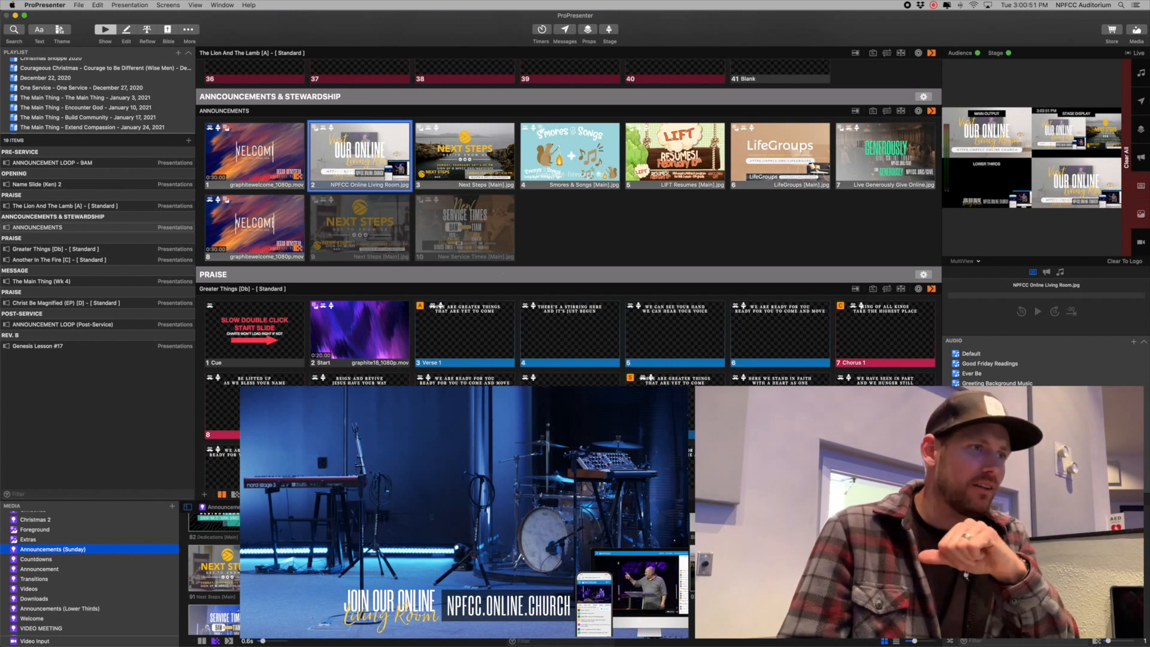
{"action": "scroll", "coordinate": [444, 574], "scroll_direction": "up", "scroll_amount": 3}
{"action": "scroll", "coordinate": [443, 574], "scroll_direction": "up", "scroll_amount": 3}
{"action": "scroll", "coordinate": [444, 574], "scroll_direction": "up", "scroll_amount": 4}
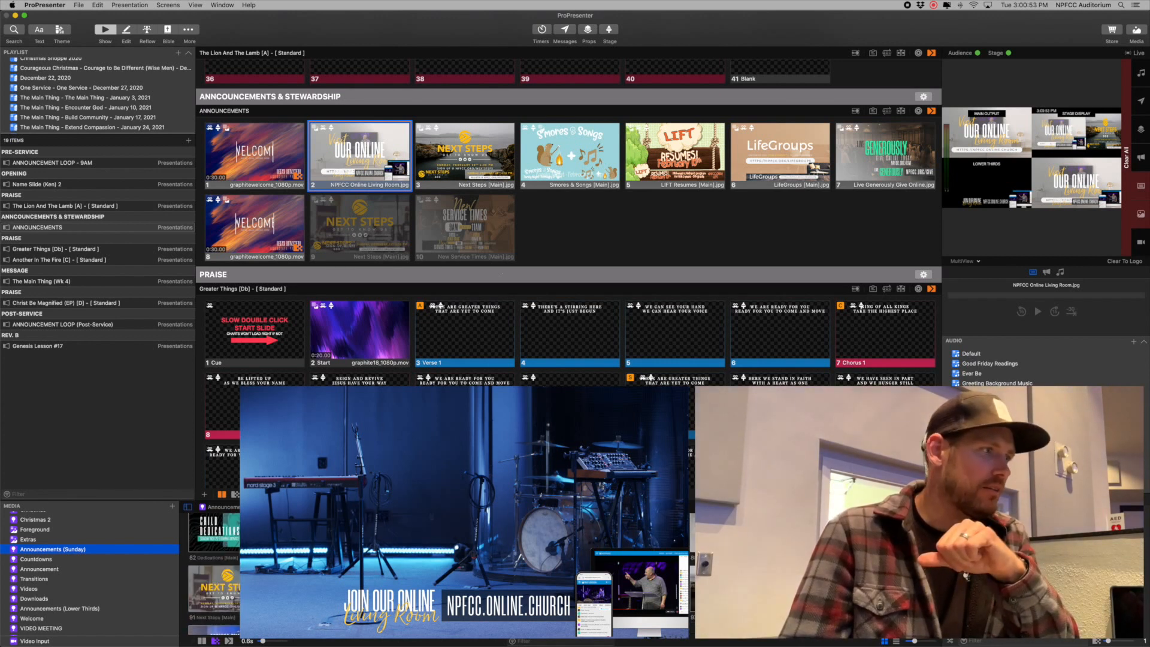
{"action": "scroll", "coordinate": [443, 574], "scroll_direction": "up", "scroll_amount": 3}
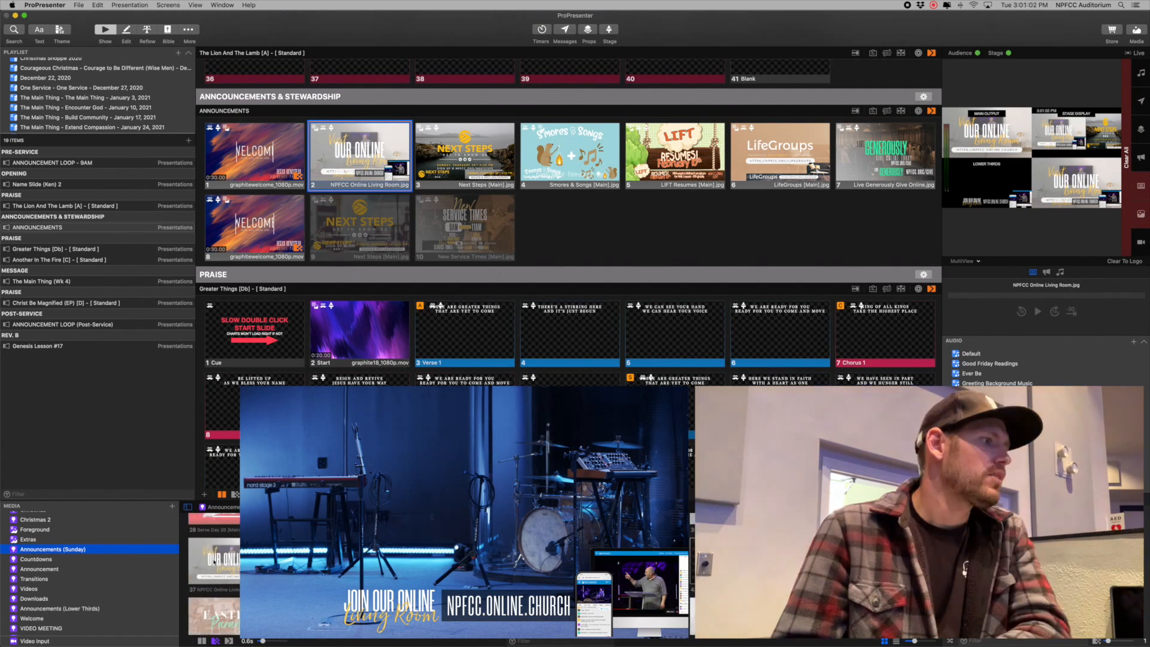
Place the NPFCC Online Living Room image from the Announcements (Sunday) media onto slide 2 of the ANNOUNCEMENTS presentation
{"action": "left_click", "coordinate": [215, 561]}
{"action": "left_click_drag", "start_coordinate": [215, 560], "coordinate": [361, 153]}
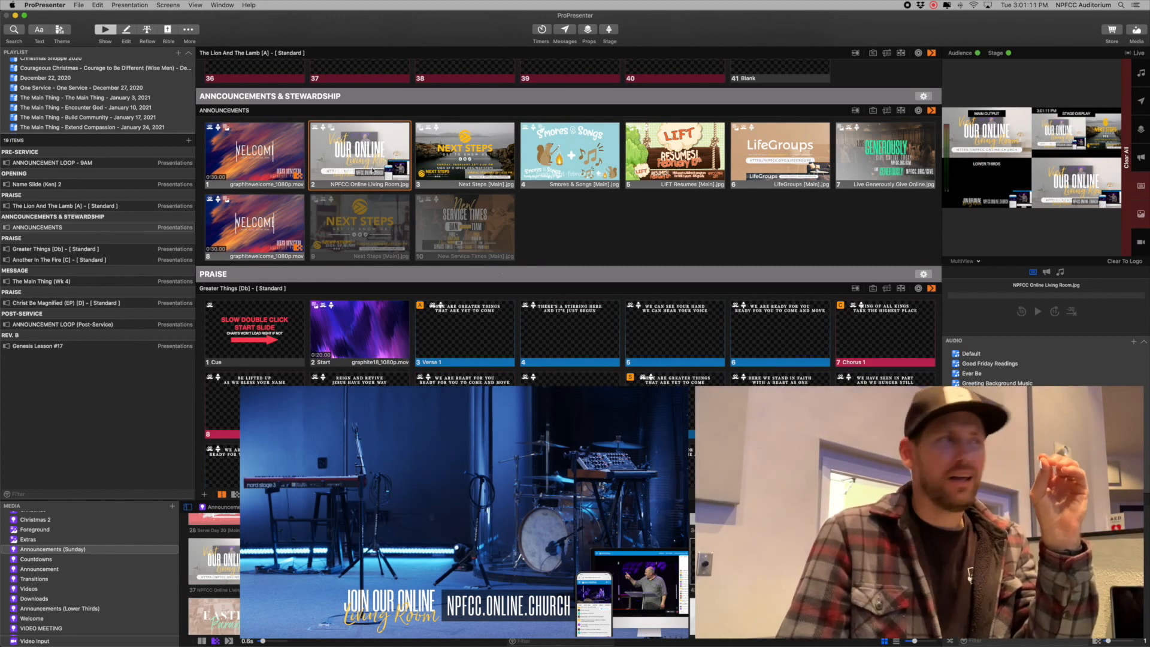
Open slide 2 in the slide editor and view the file picker for adding a media object, without adding one
{"action": "left_click", "coordinate": [126, 30]}
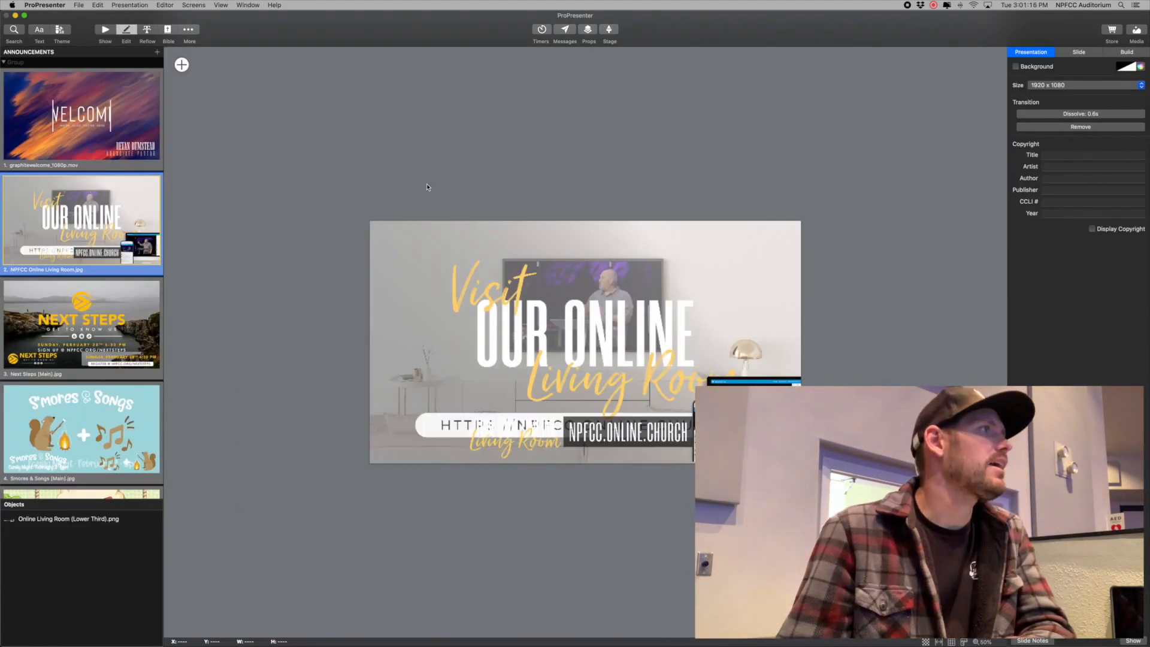
{"action": "left_click", "coordinate": [181, 65]}
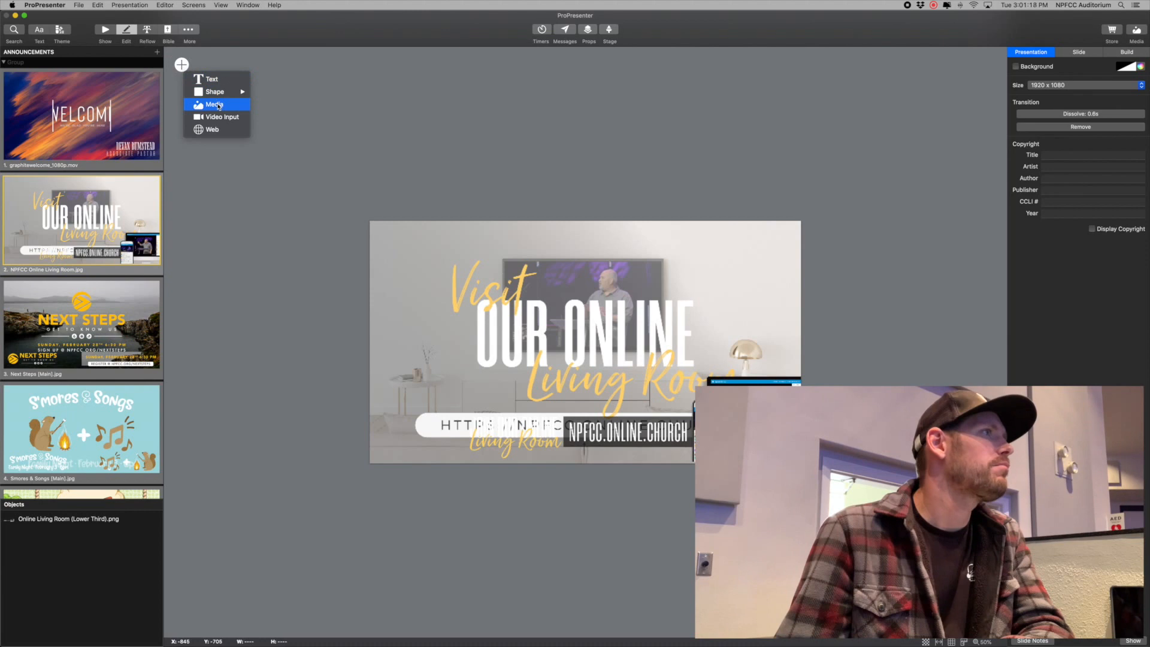
{"action": "left_click", "coordinate": [216, 104]}
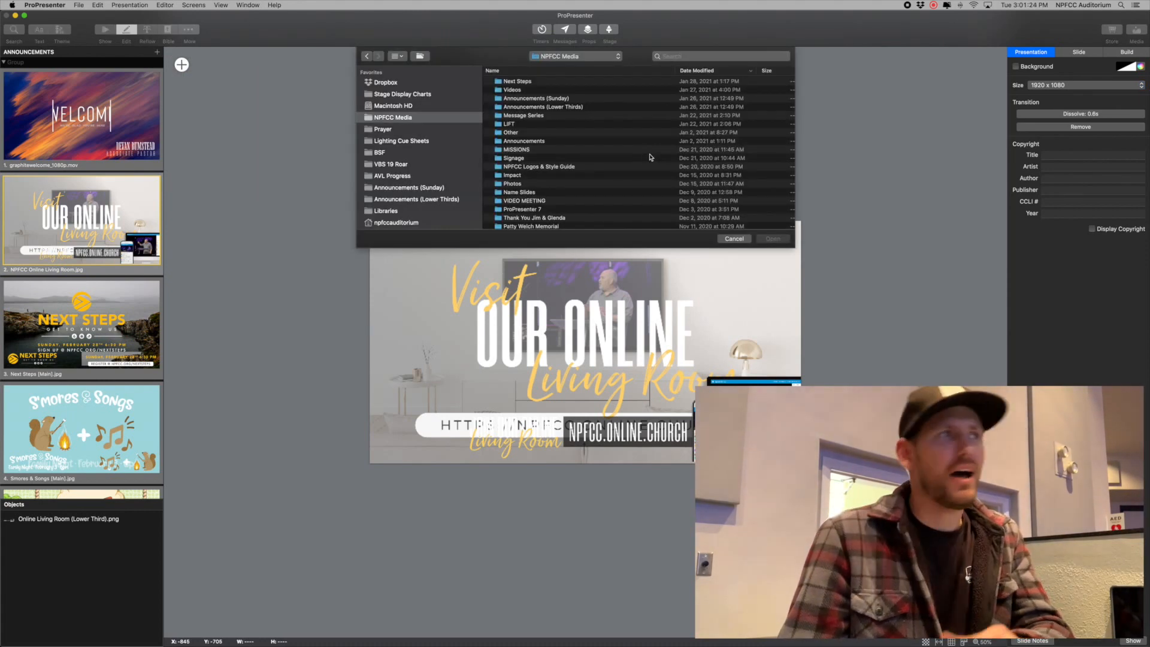
{"action": "left_click", "coordinate": [735, 239]}
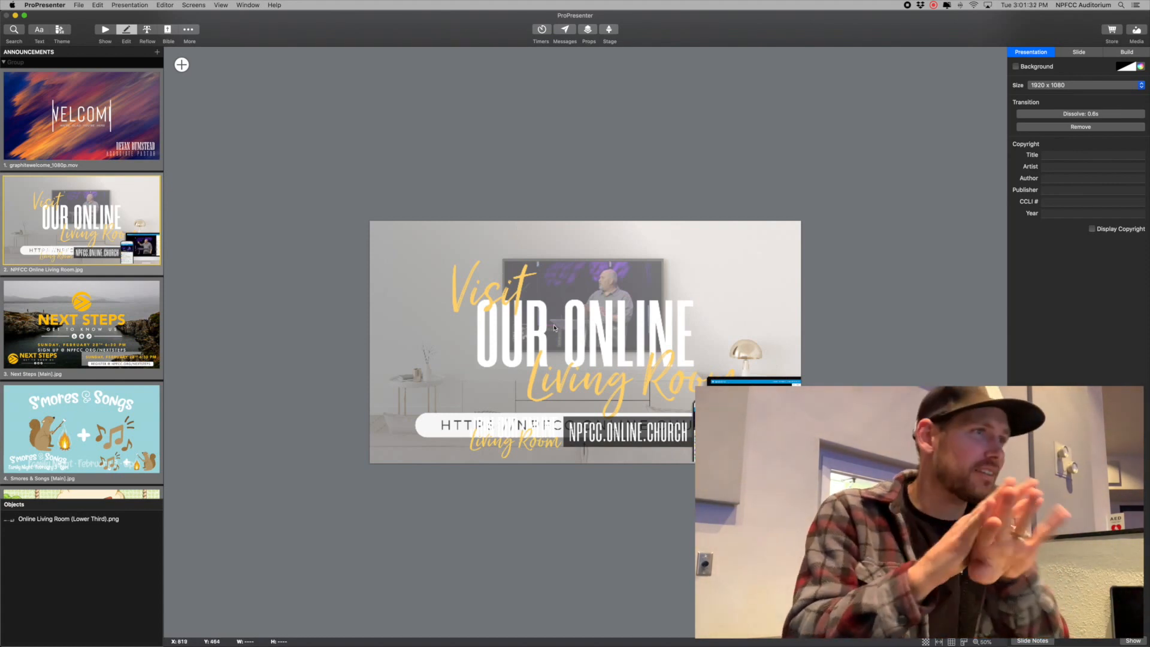
Return to the show view and trigger slide 3, Next Steps, of the ANNOUNCEMENTS presentation
{"action": "left_click", "coordinate": [103, 31]}
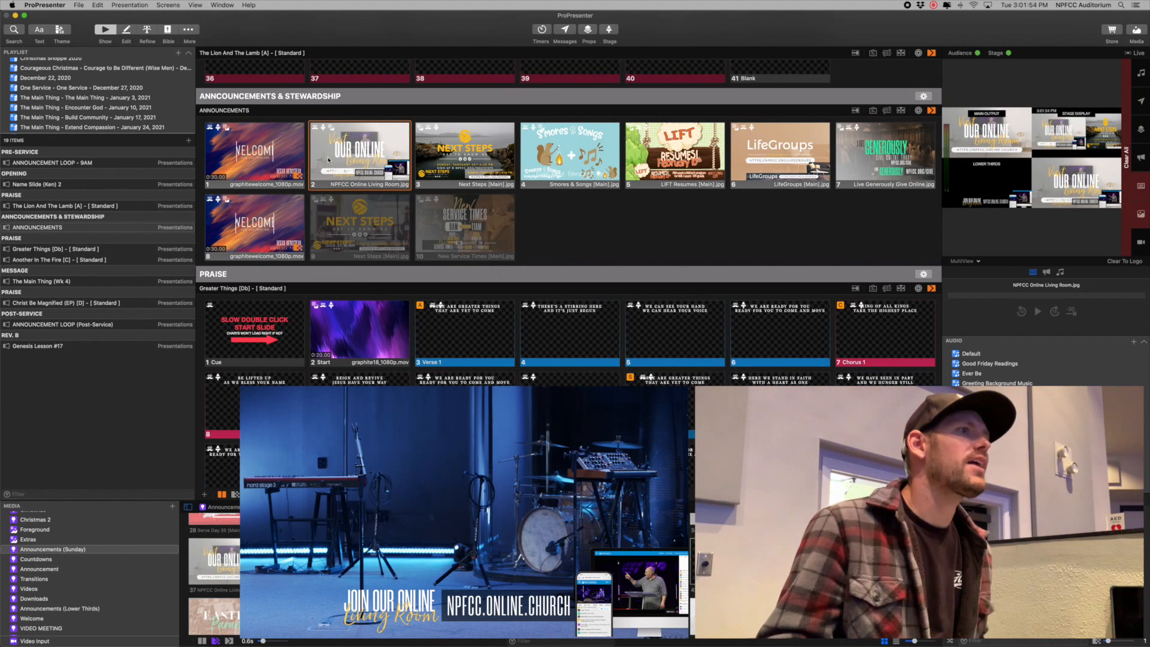
{"action": "left_click", "coordinate": [470, 163]}
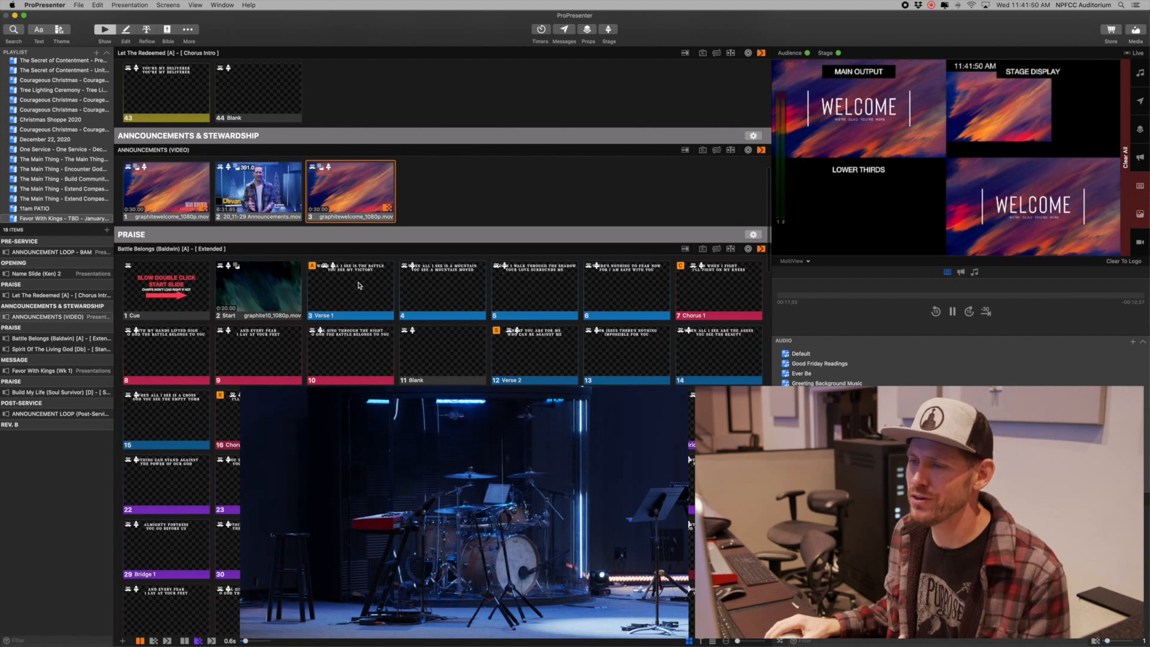
Trigger the Start slide and the first Verse 1 slide of Battle Belongs
{"action": "left_click", "coordinate": [295, 299]}
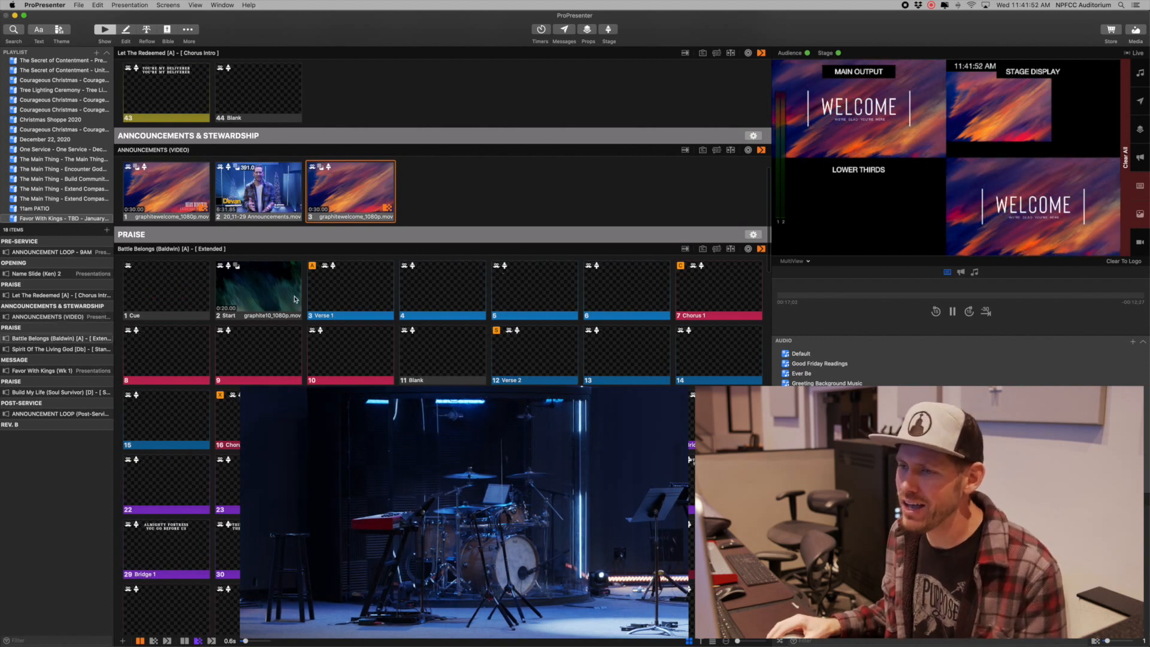
{"action": "left_click", "coordinate": [263, 291]}
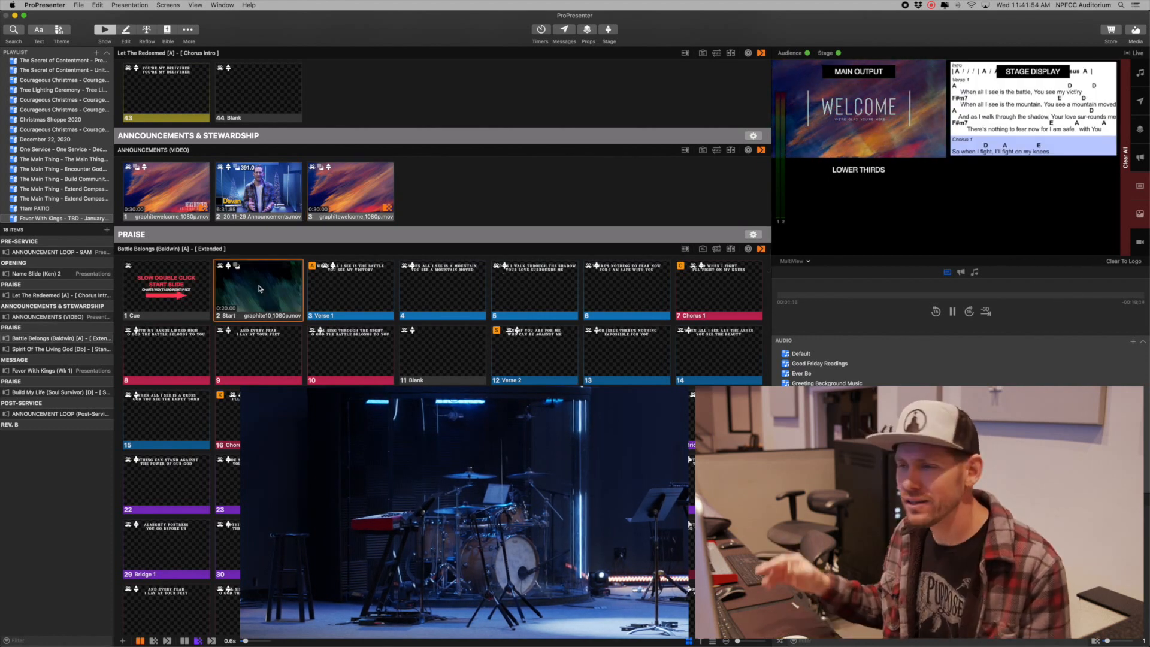
{"action": "left_click", "coordinate": [341, 275]}
{"action": "scroll", "coordinate": [377, 278], "scroll_direction": "down", "scroll_amount": 3}
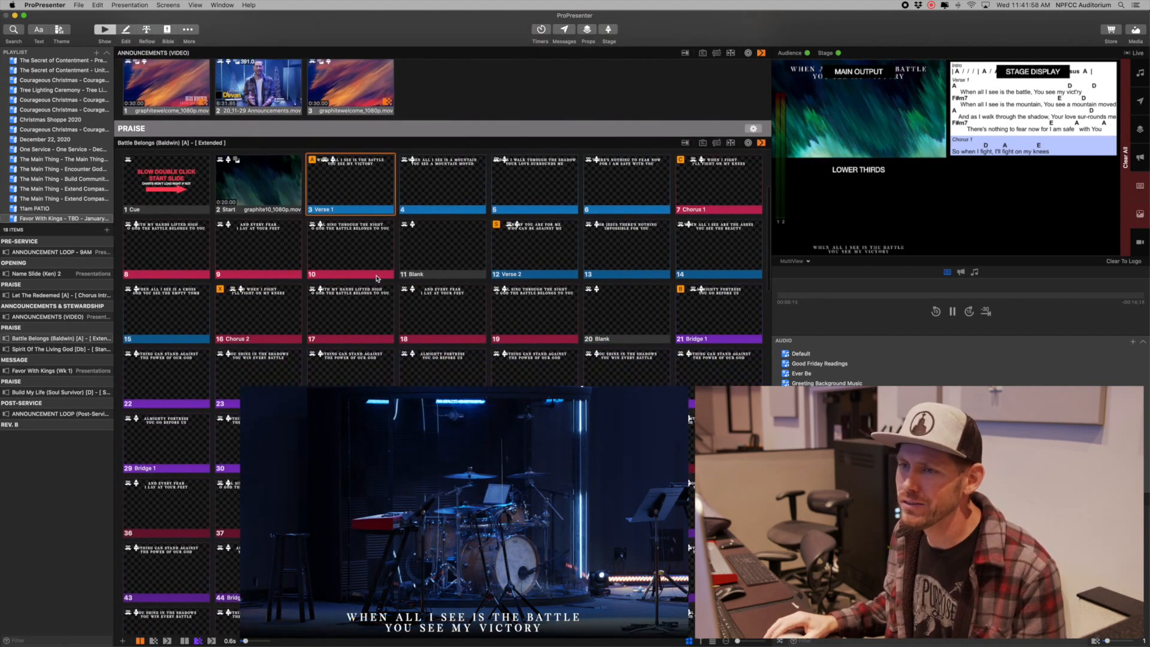
Trigger the Cue slide of Battle Belongs, followed by its Start slide
{"action": "scroll", "coordinate": [377, 278], "scroll_direction": "up", "scroll_amount": 4}
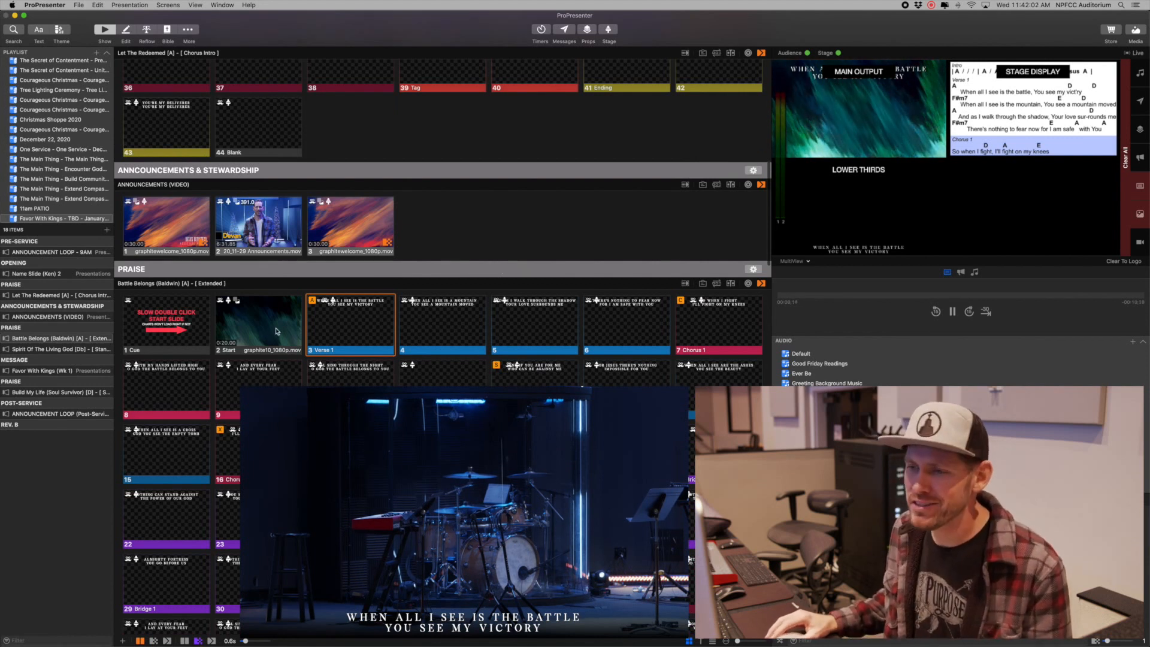
{"action": "left_click", "coordinate": [177, 320]}
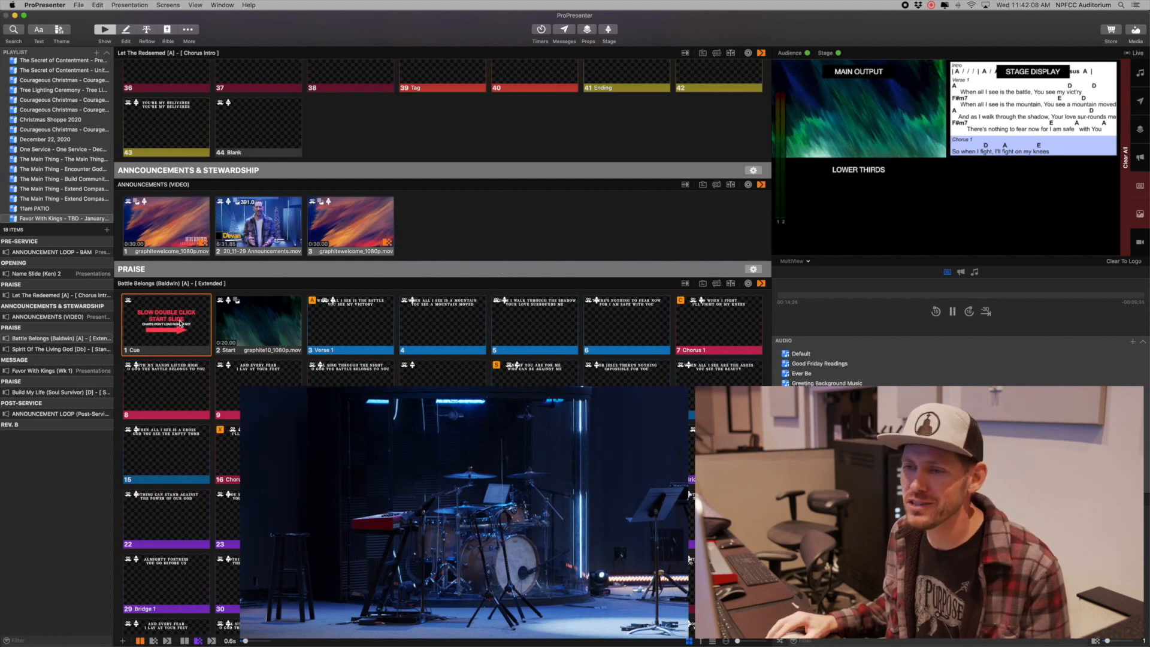
{"action": "left_click", "coordinate": [174, 326]}
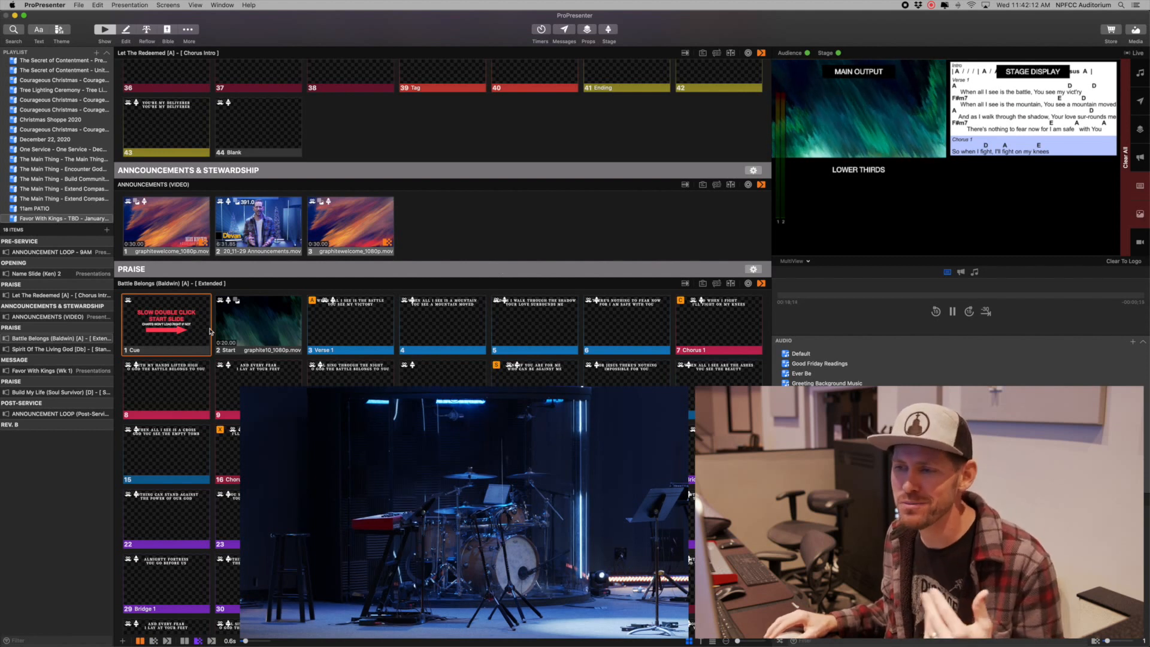
{"action": "left_click", "coordinate": [273, 328]}
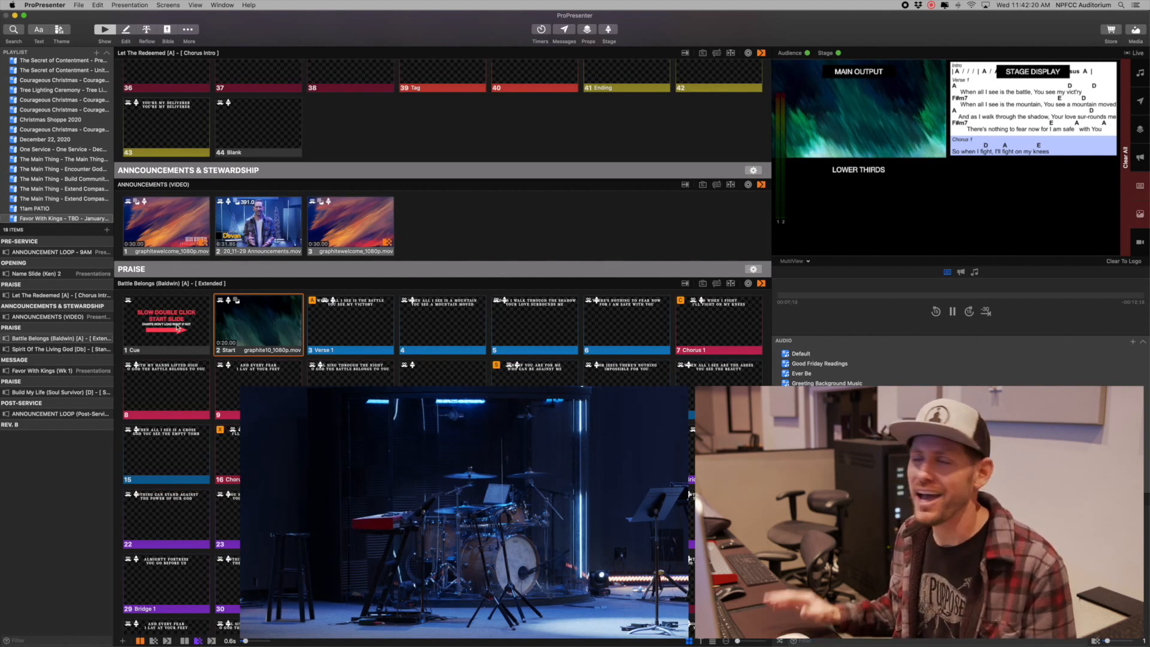
Review the Audience Look action on the Battle Belongs Cue slide, keeping No Text
{"action": "right_click", "coordinate": [177, 327]}
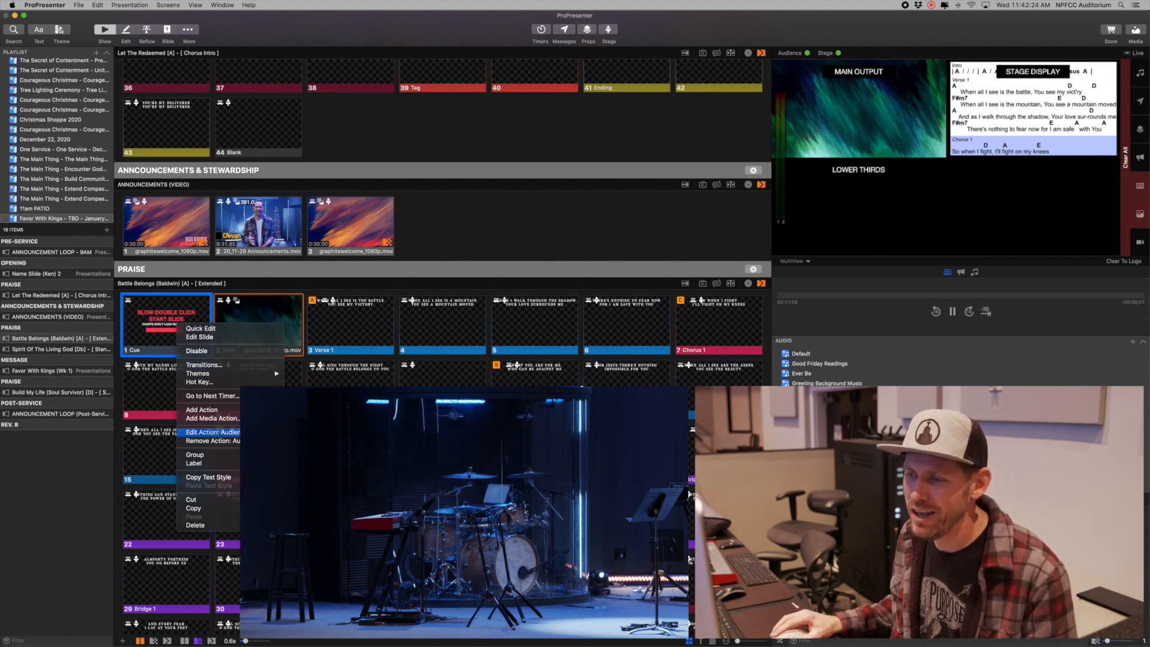
{"action": "left_click", "coordinate": [215, 432]}
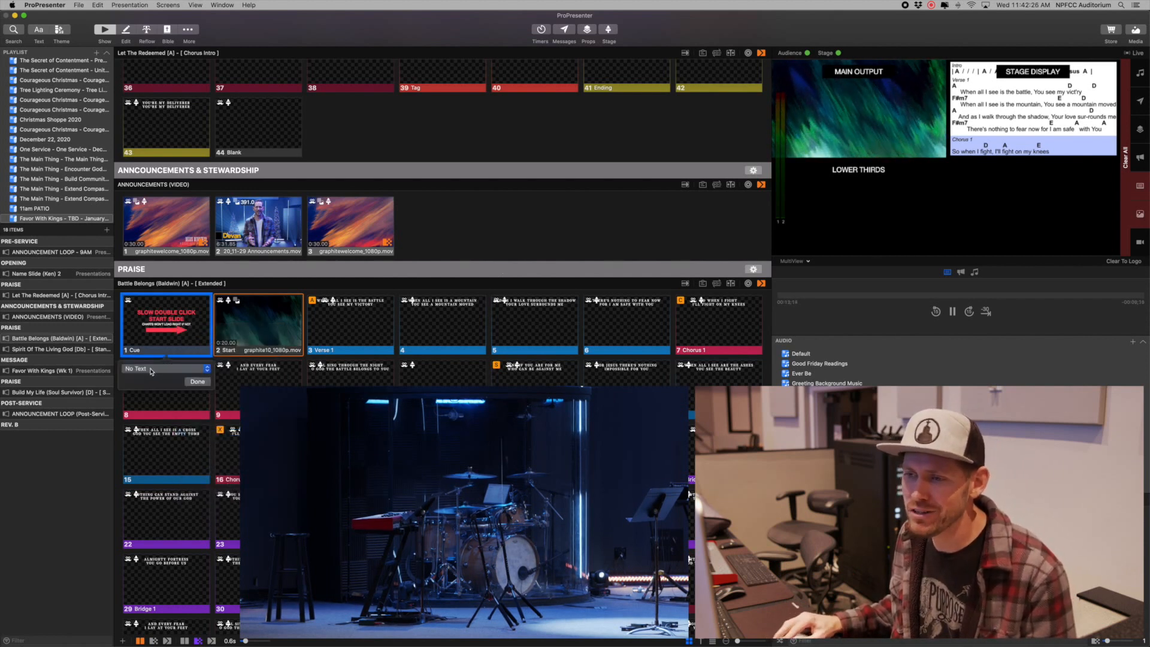
{"action": "left_click", "coordinate": [200, 381]}
Review how the No Text look routes content to each output, and close the Looks window
{"action": "left_click", "coordinate": [165, 6]}
{"action": "left_click", "coordinate": [178, 40]}
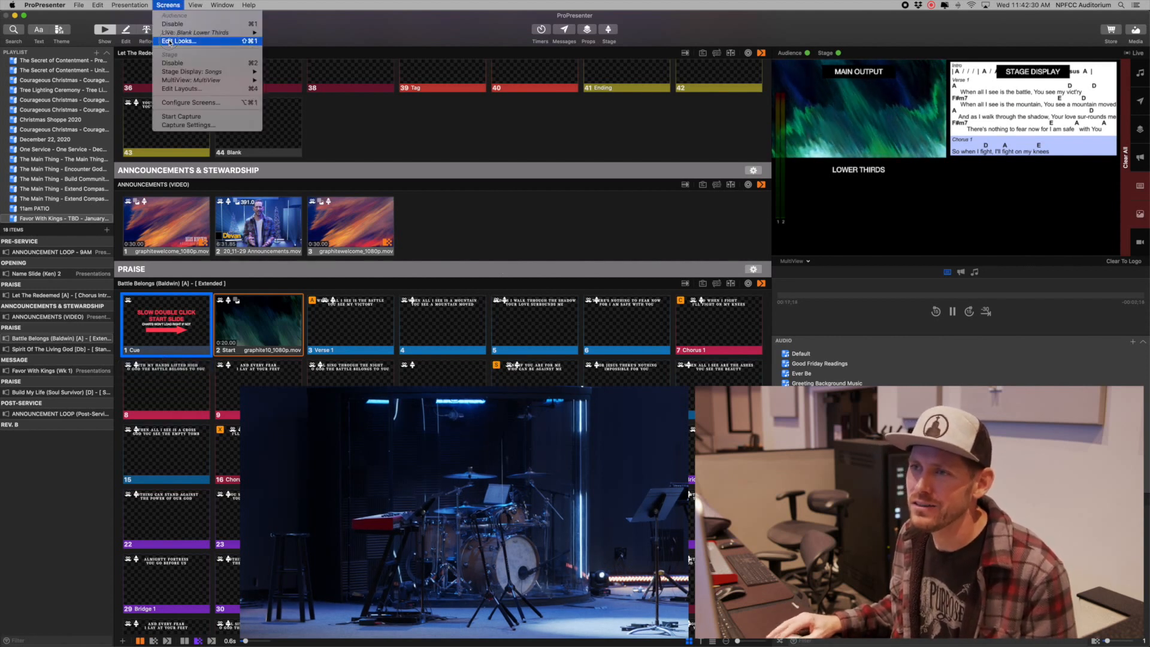
{"action": "scroll", "coordinate": [355, 303], "scroll_direction": "down", "scroll_amount": 4}
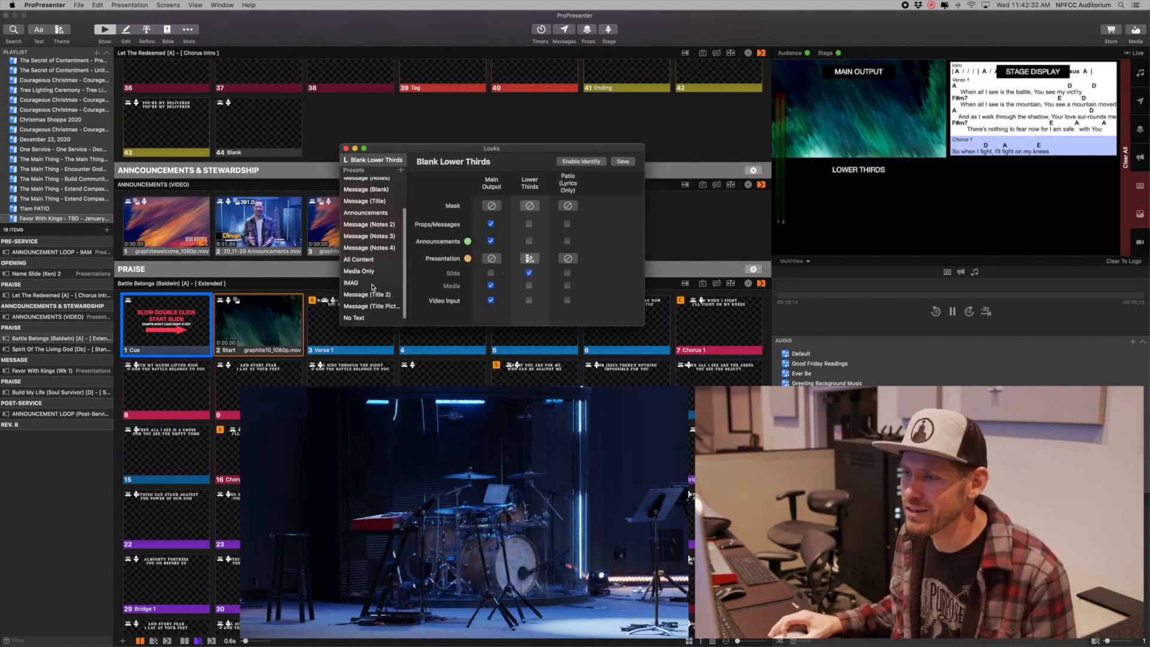
{"action": "left_click", "coordinate": [361, 308]}
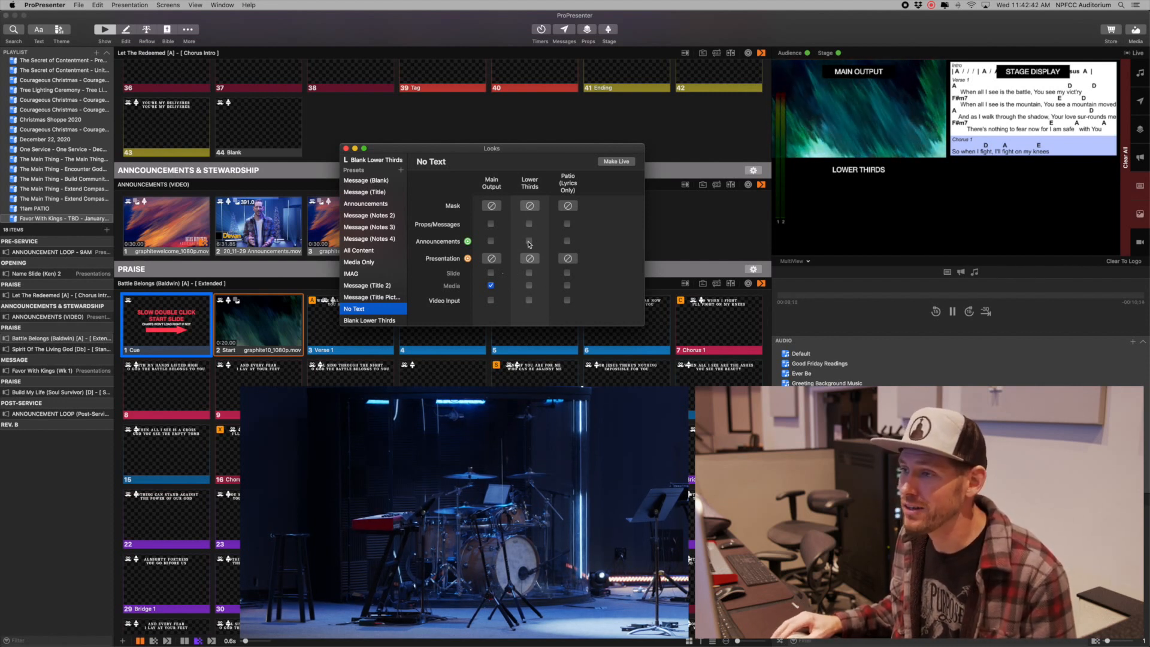
{"action": "left_click", "coordinate": [346, 148]}
Trigger the title slide, both sermon notes slides and the blank slide of the Favor With Kings (Wk 1) message
{"action": "scroll", "coordinate": [305, 334], "scroll_direction": "down", "scroll_amount": 3}
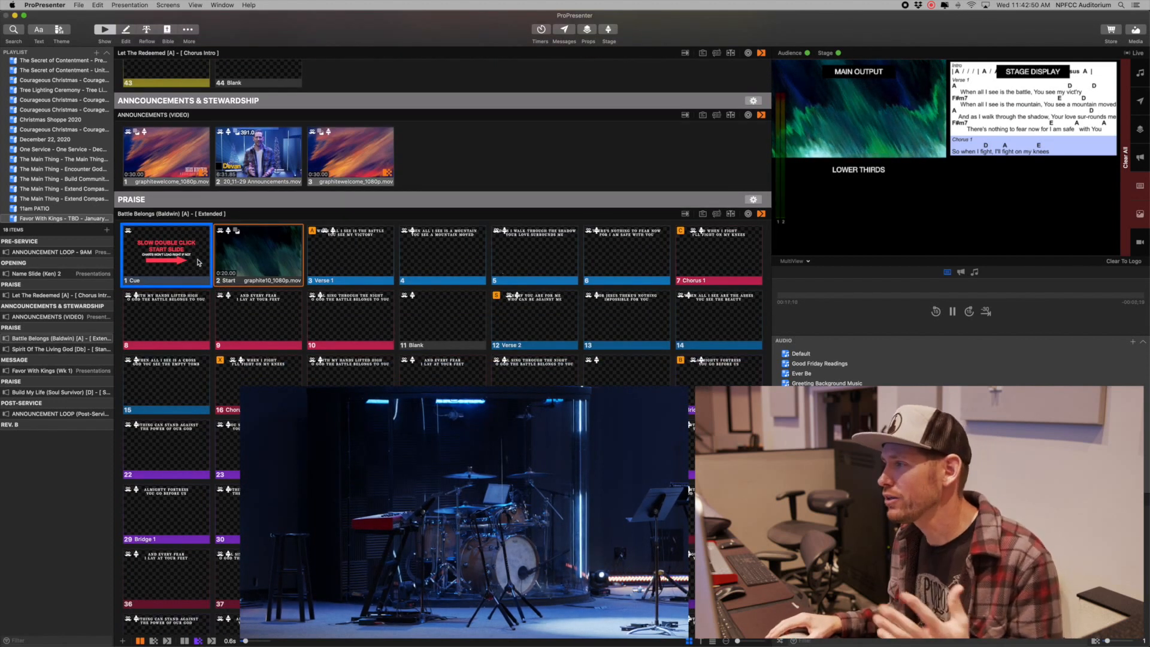
{"action": "scroll", "coordinate": [327, 273], "scroll_direction": "down", "scroll_amount": 12}
{"action": "scroll", "coordinate": [328, 278], "scroll_direction": "down", "scroll_amount": 10}
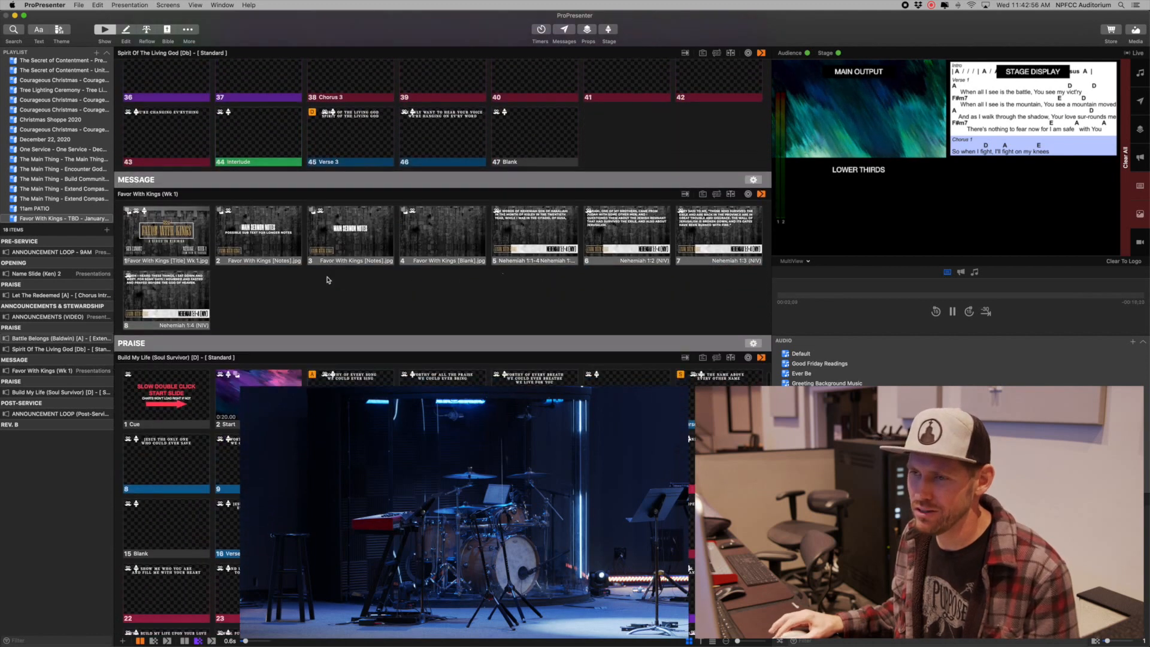
{"action": "scroll", "coordinate": [328, 279], "scroll_direction": "down", "scroll_amount": 1}
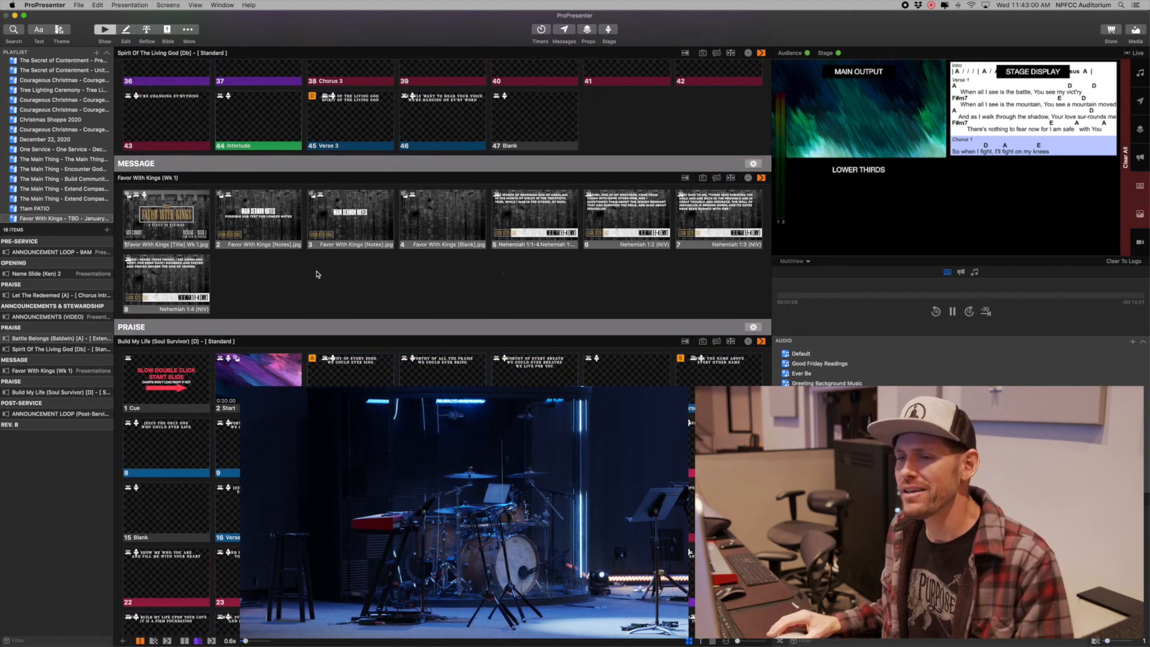
{"action": "left_click", "coordinate": [163, 214]}
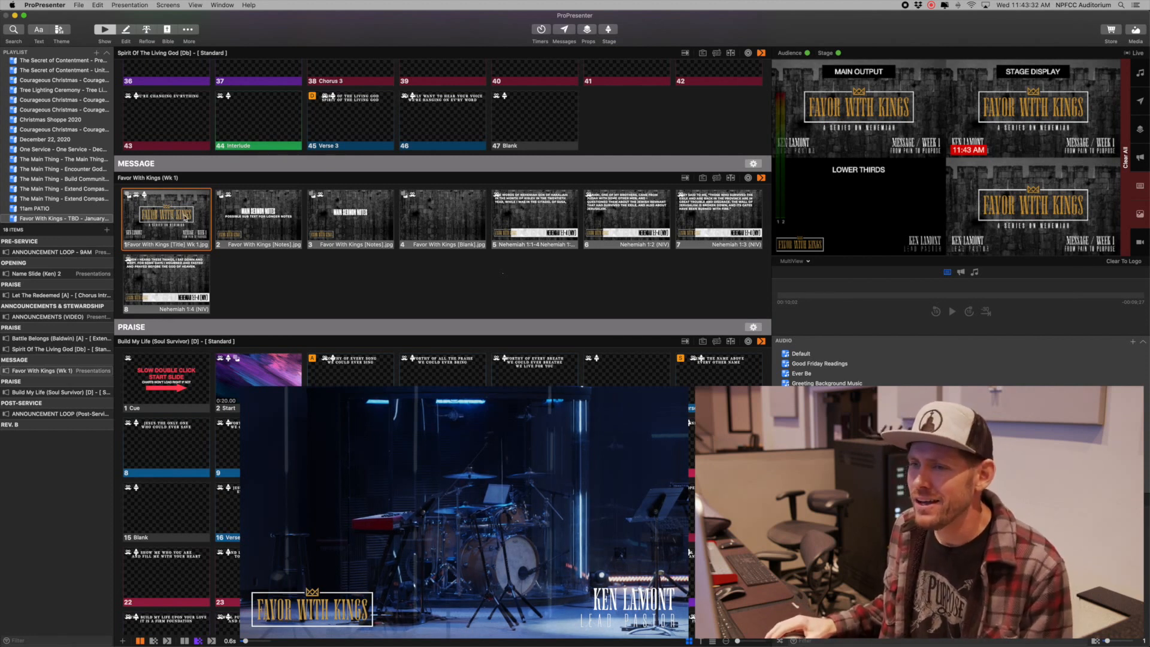
{"action": "left_click", "coordinate": [244, 211]}
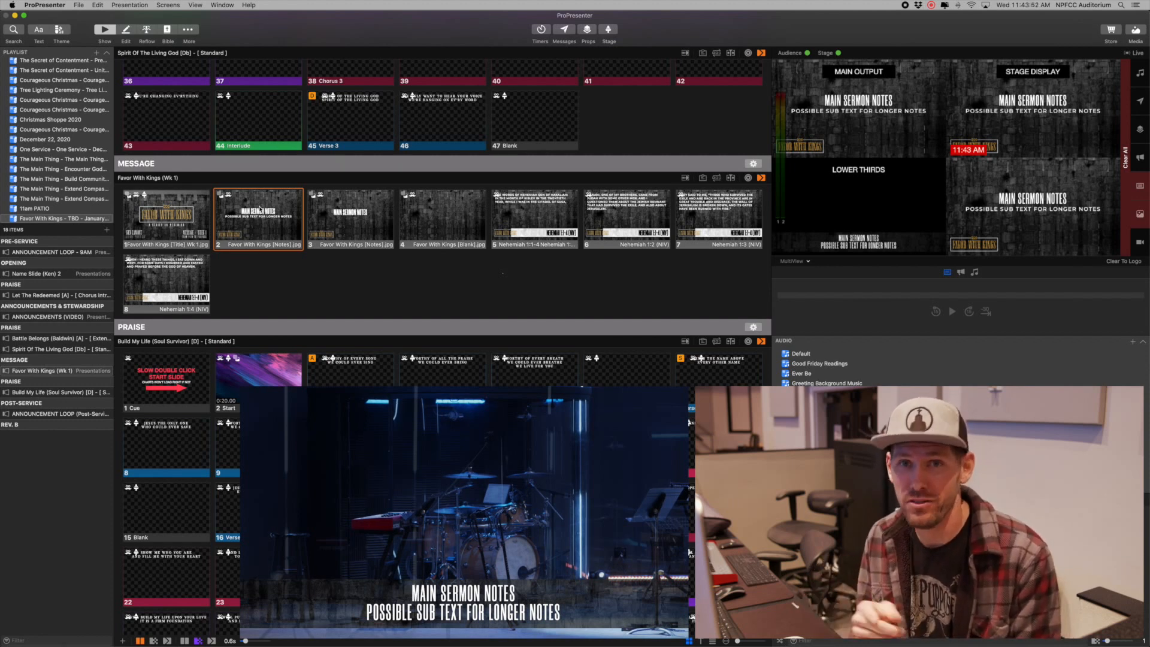
{"action": "left_click", "coordinate": [355, 213]}
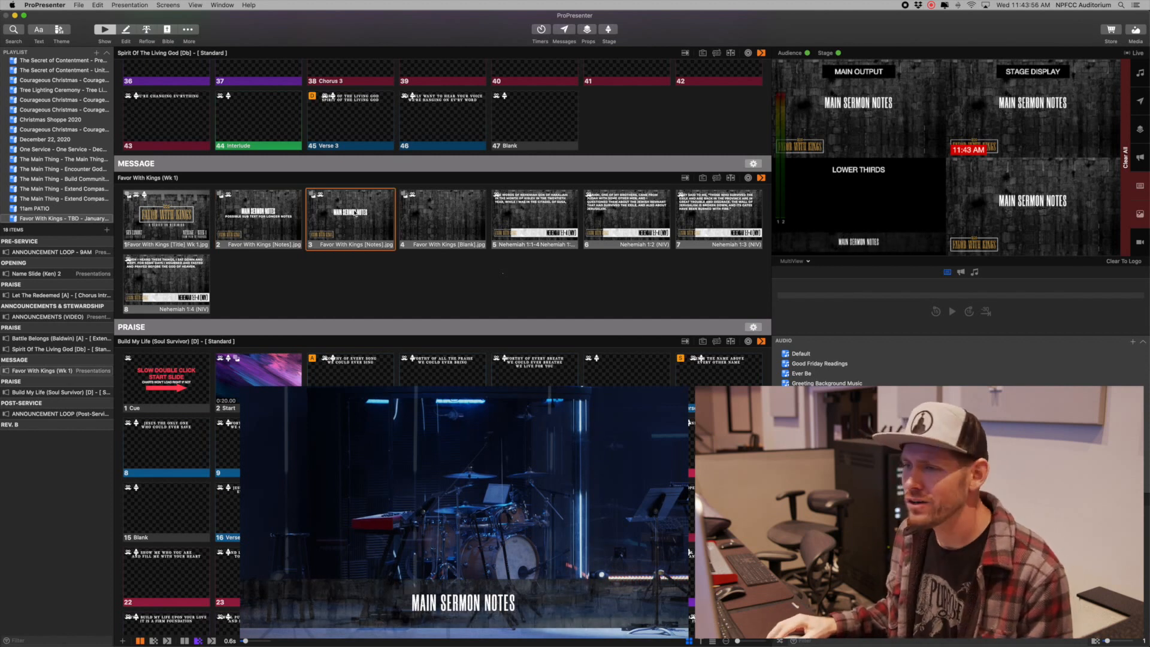
{"action": "left_click", "coordinate": [434, 209]}
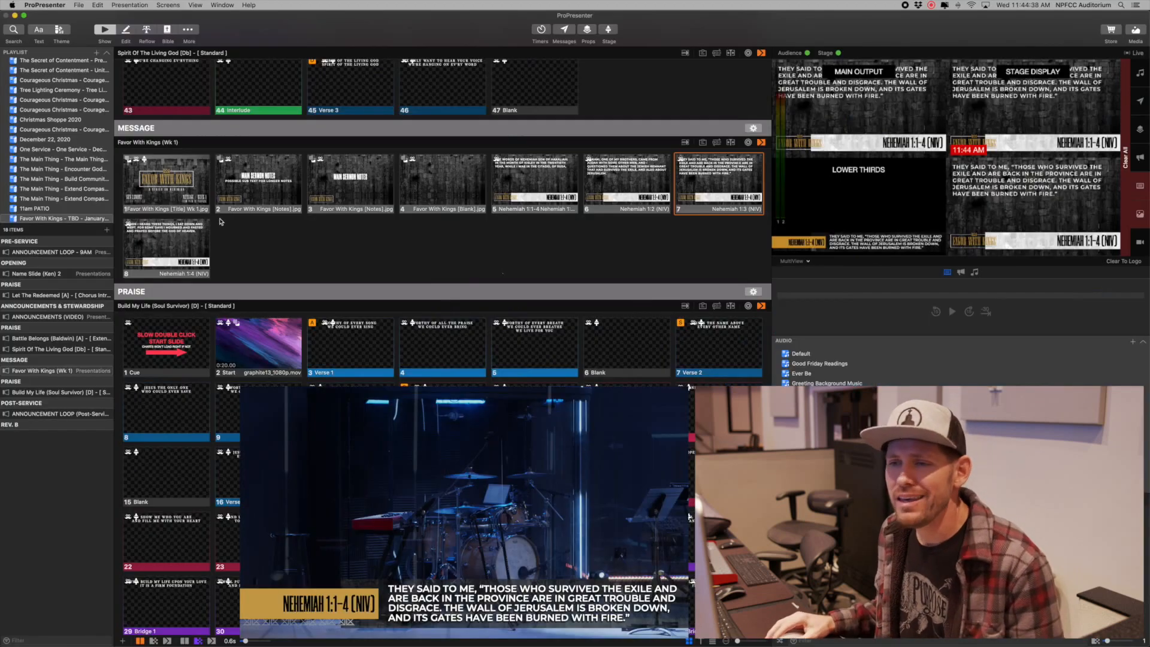
Review the Audience Look action on the Favor With Kings title slide, keeping Message (Title 2)
{"action": "right_click", "coordinate": [144, 185]}
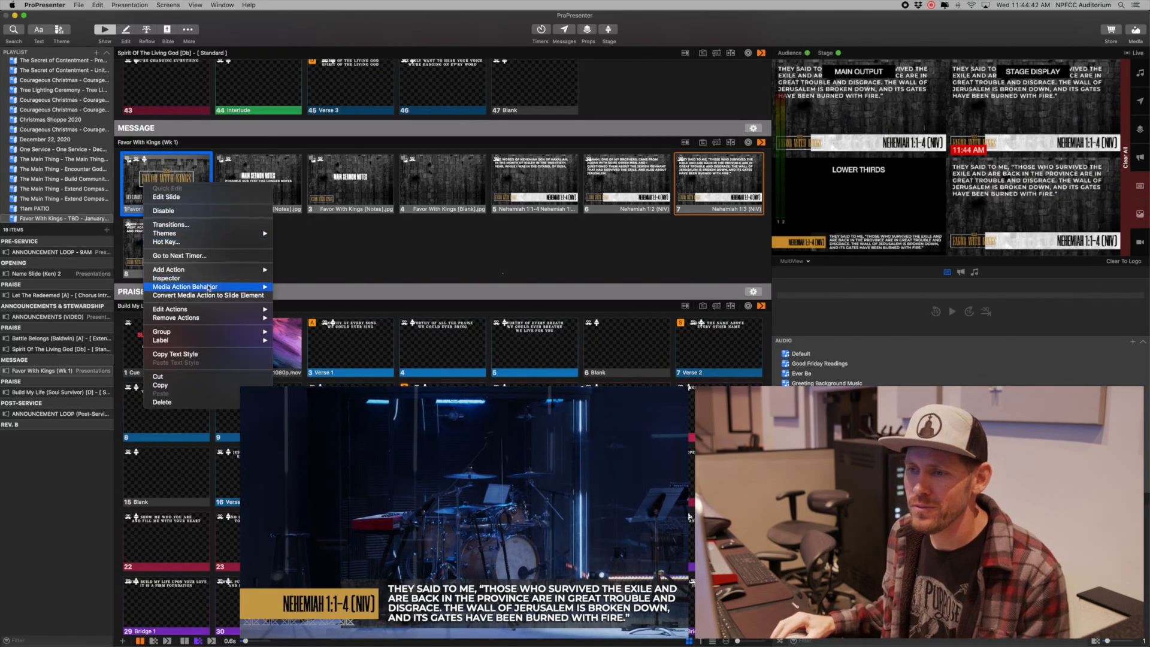
{"action": "mouse_move", "coordinate": [203, 310]}
{"action": "left_click", "coordinate": [281, 309]}
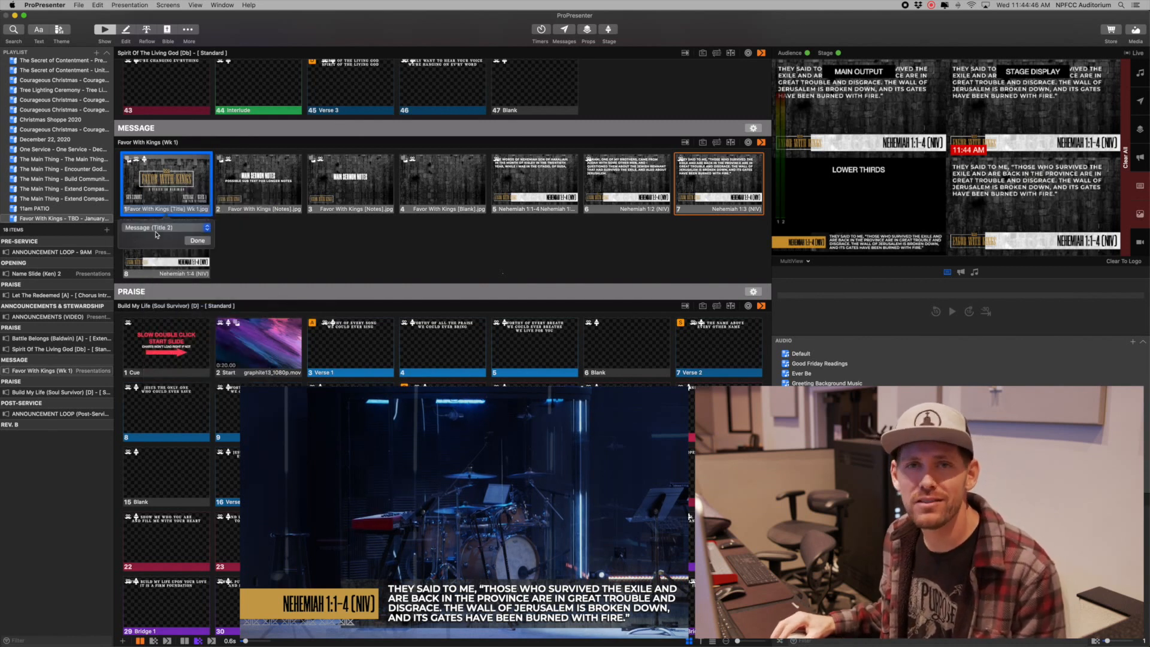
{"action": "left_click", "coordinate": [197, 240]}
Review the Message (Title 2) look and its Lower Thirds presentation theme, keeping Title 2 LT from the Message themes
{"action": "left_click", "coordinate": [168, 5]}
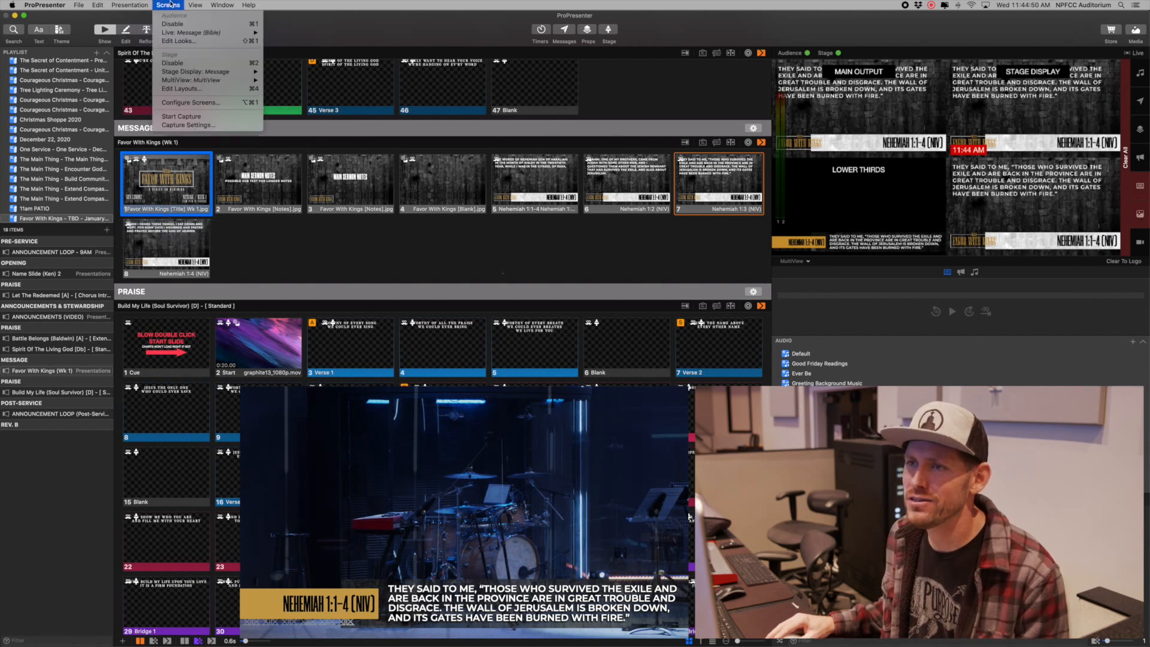
{"action": "left_click", "coordinate": [184, 42]}
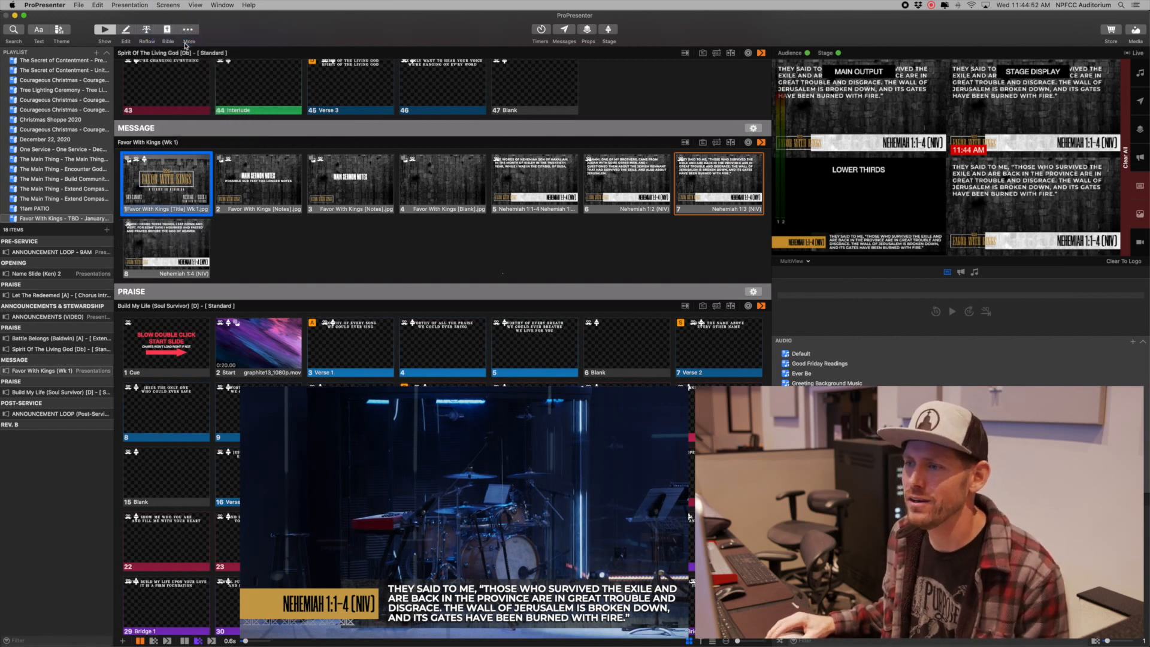
{"action": "scroll", "coordinate": [384, 279], "scroll_direction": "down", "scroll_amount": 3}
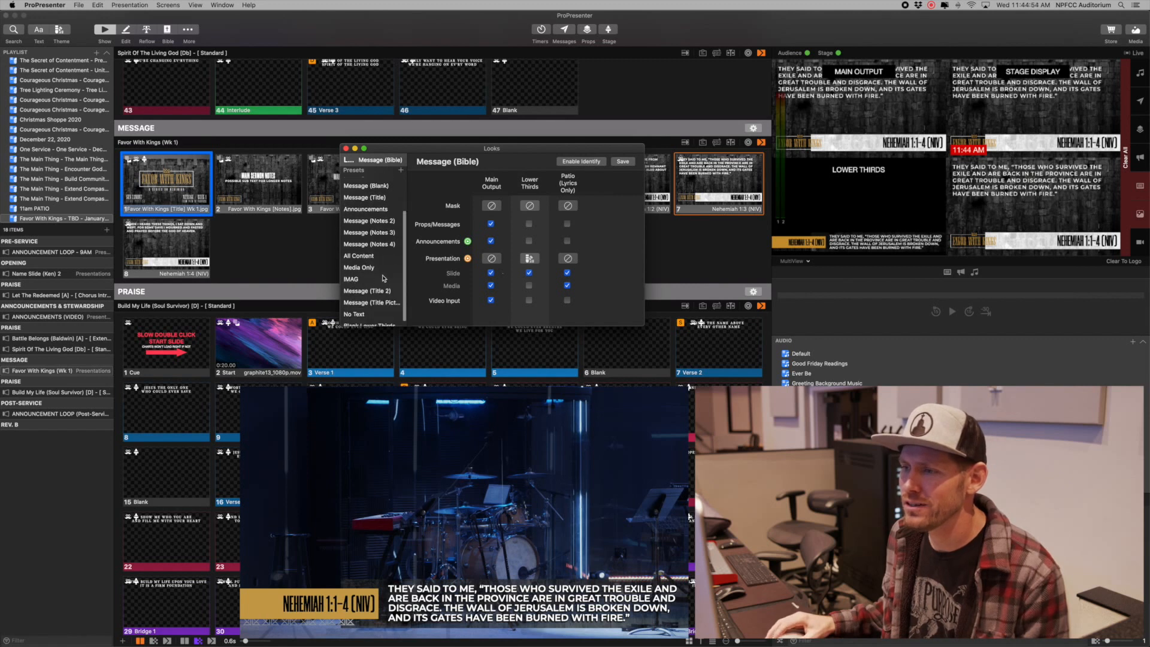
{"action": "left_click", "coordinate": [381, 290]}
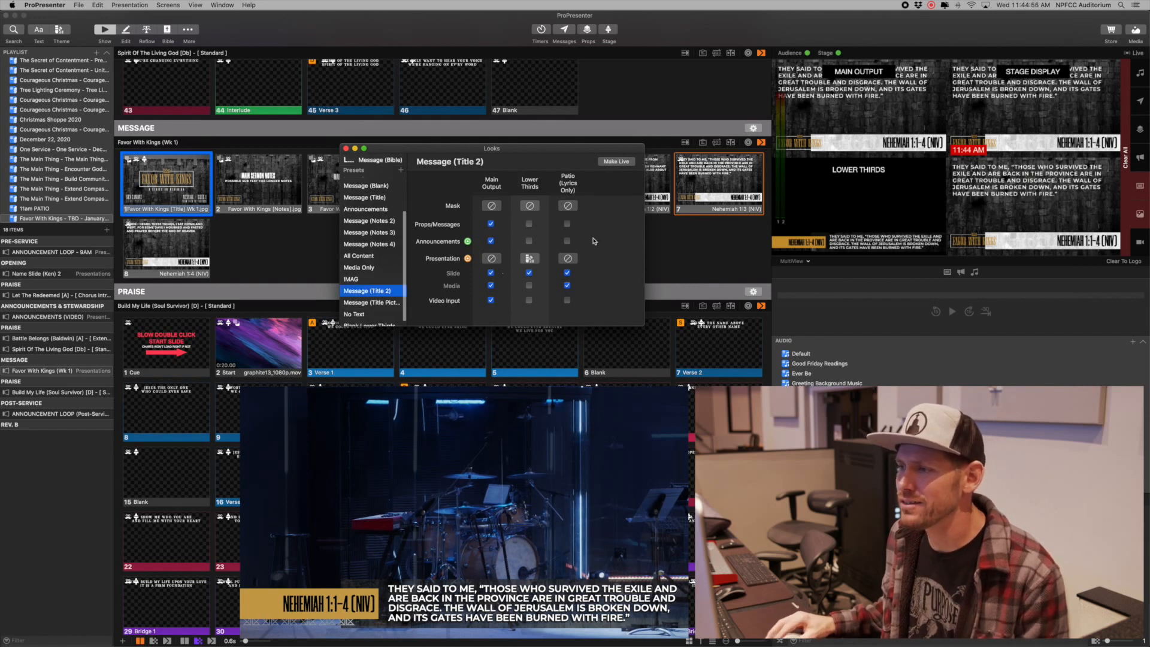
{"action": "left_click", "coordinate": [530, 258]}
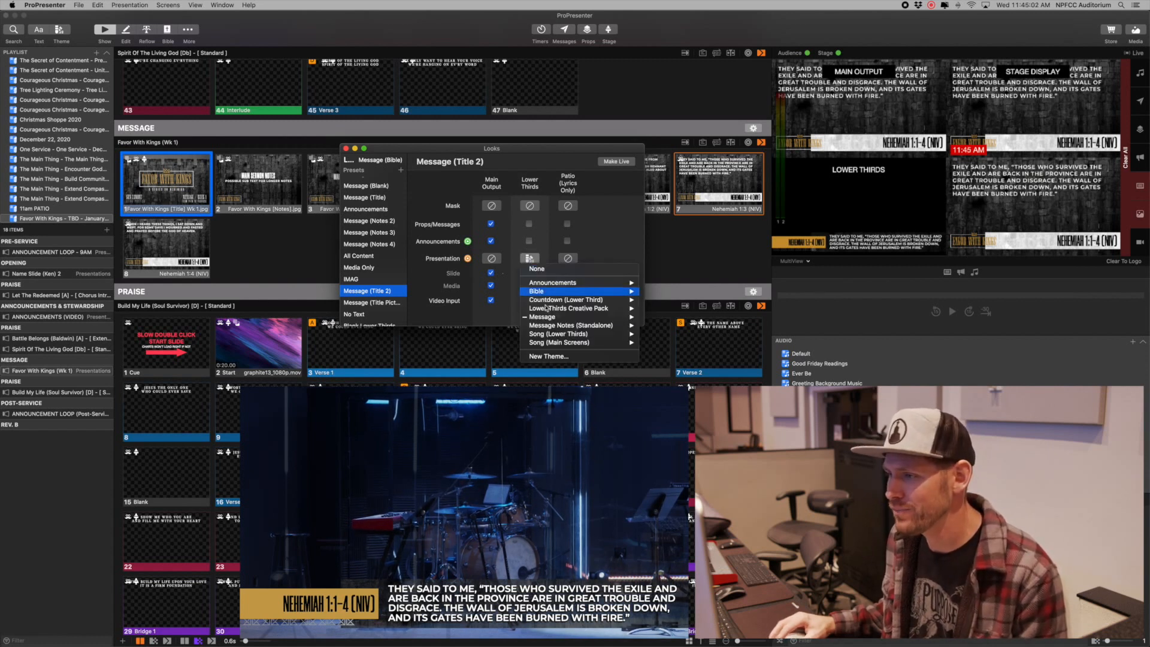
{"action": "mouse_move", "coordinate": [546, 321]}
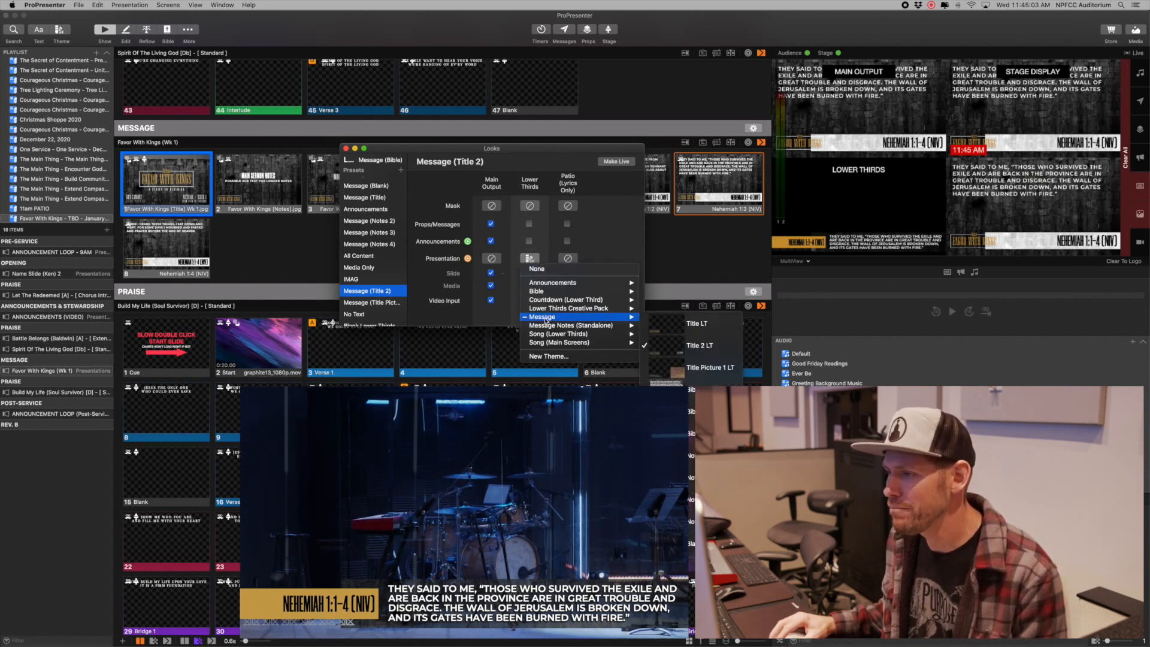
{"action": "left_click", "coordinate": [672, 348]}
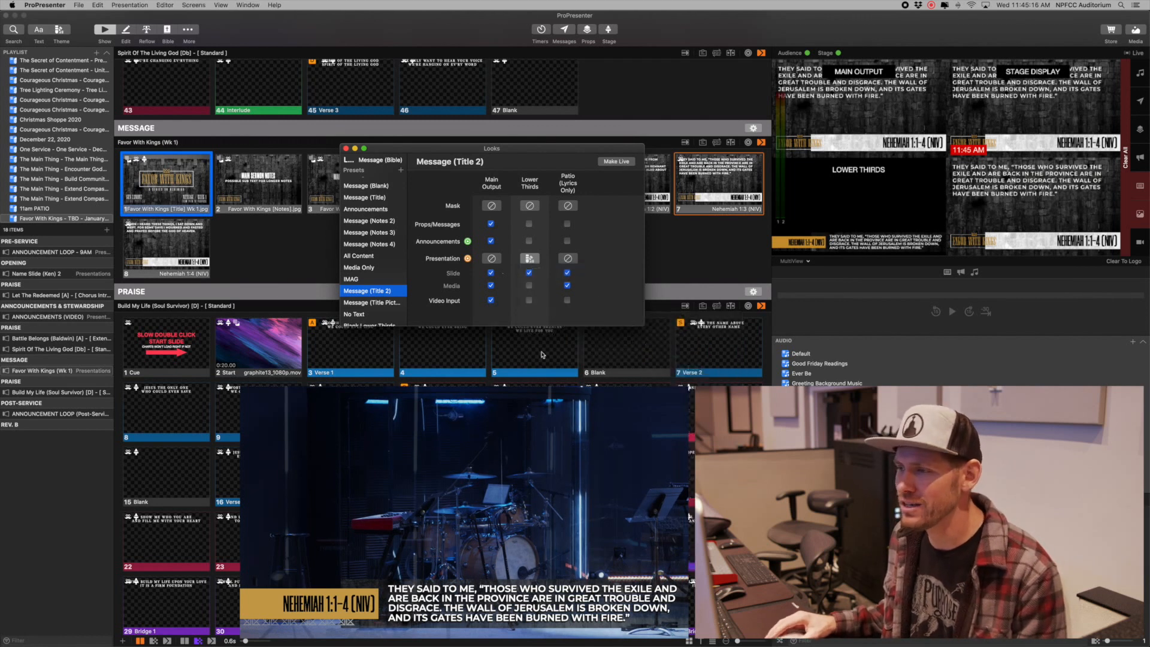
Open the Message theme for editing and examine the Title LT and Title 2 LT slides, including Title 2 LT's title-and-name graphic
{"action": "key", "text": "ctrl+t"}
{"action": "left_click", "coordinate": [151, 239]}
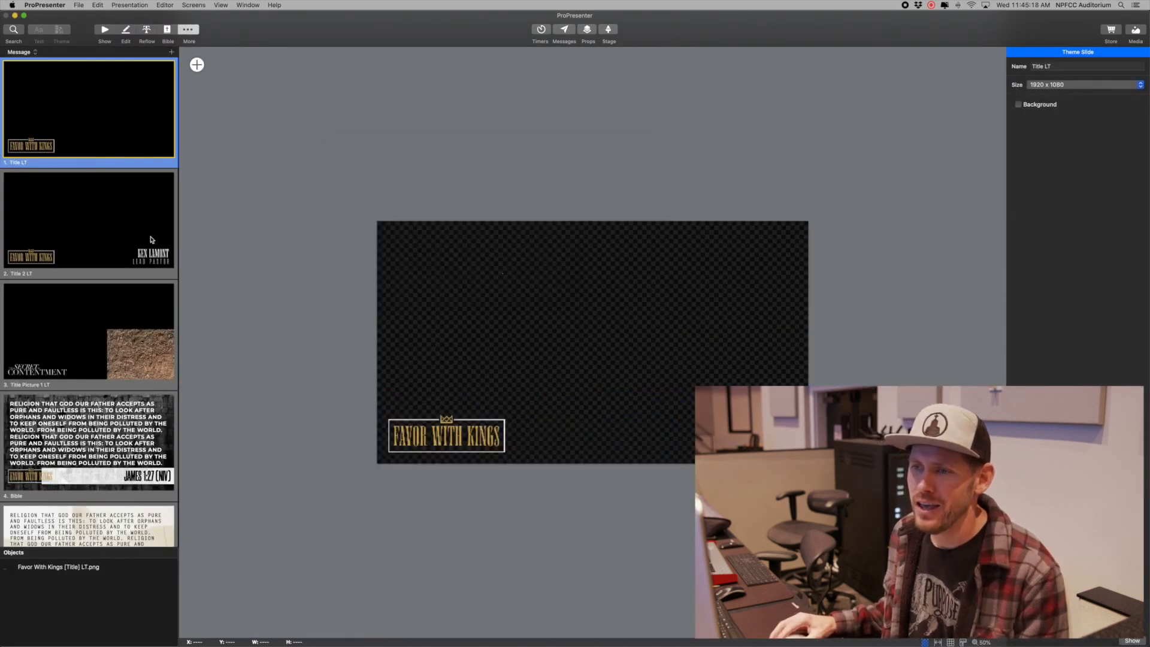
{"action": "left_click", "coordinate": [116, 232]}
{"action": "left_click", "coordinate": [484, 398]}
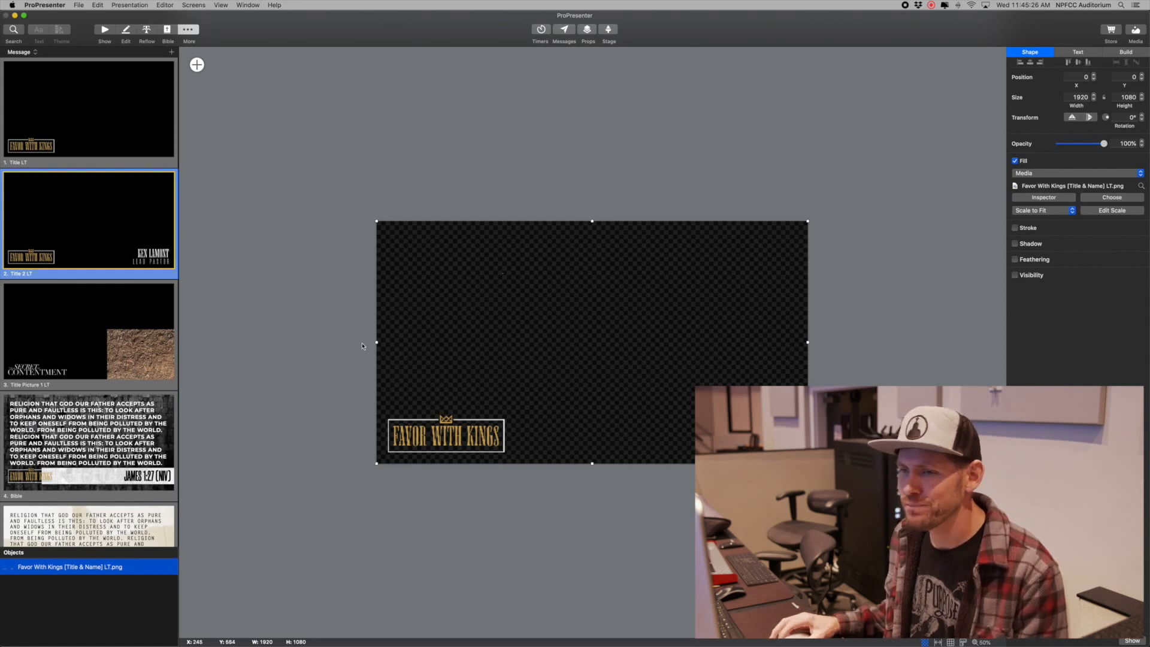
{"action": "scroll", "coordinate": [315, 339], "scroll_direction": "down", "scroll_amount": 2}
{"action": "left_click", "coordinate": [127, 144]}
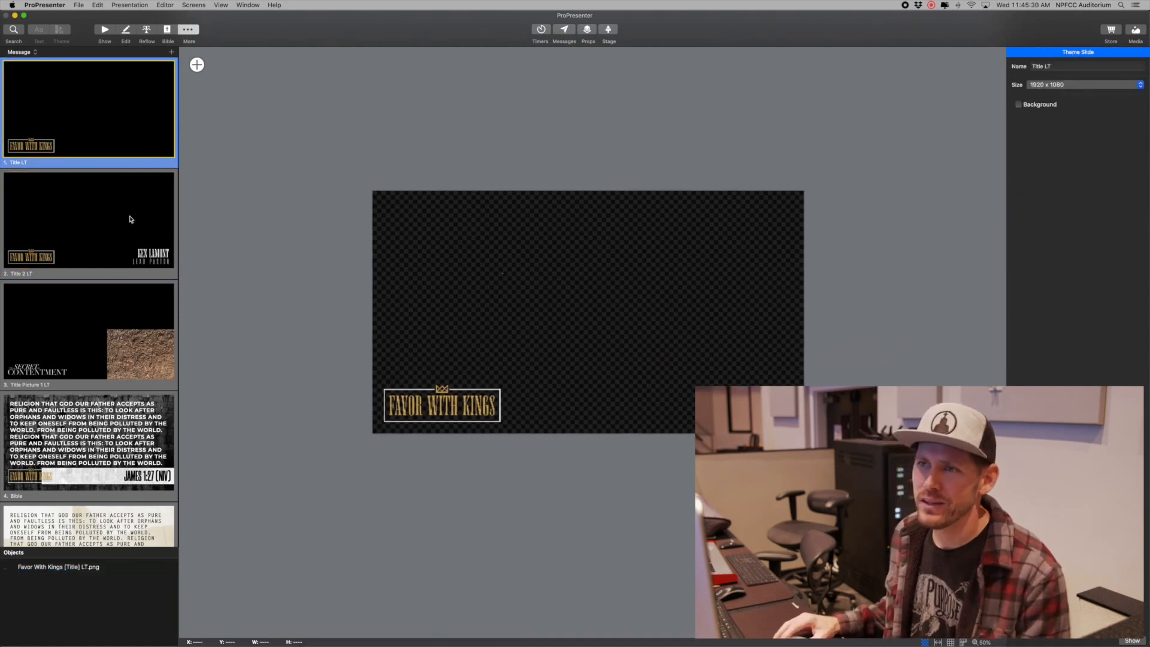
Examine the Bible and Bible LT theme slides, inspecting Bible LT's reference text, Bible text and Favor With Kings [Bible] LT.png graphic
{"action": "scroll", "coordinate": [107, 257], "scroll_direction": "down", "scroll_amount": 5}
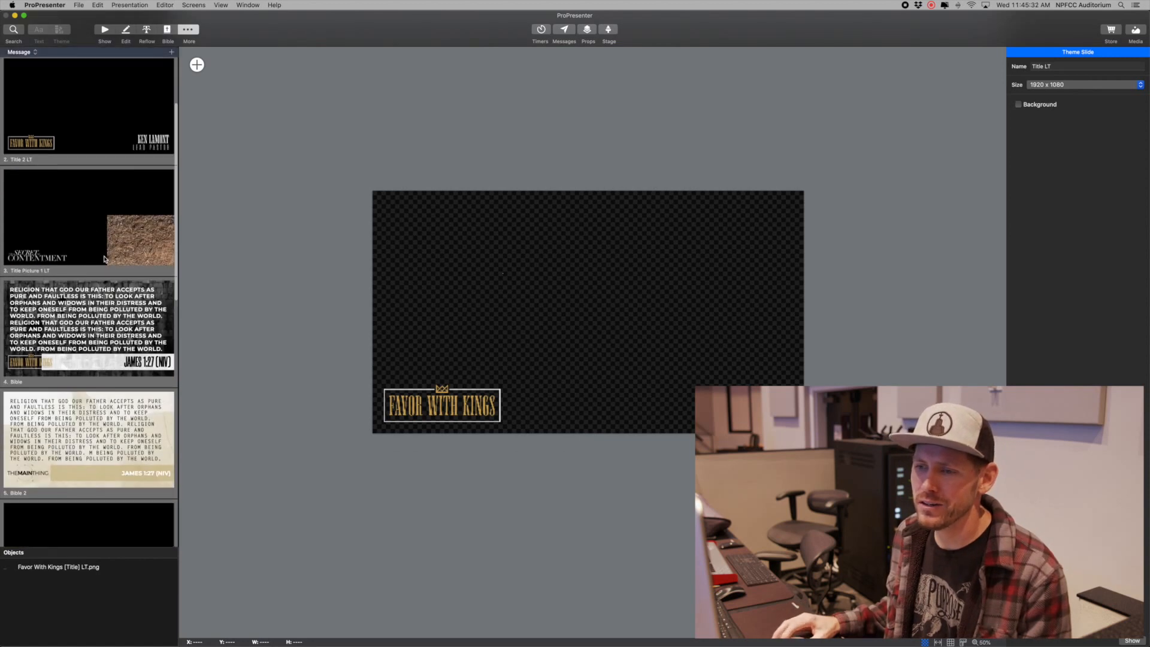
{"action": "left_click", "coordinate": [110, 185]}
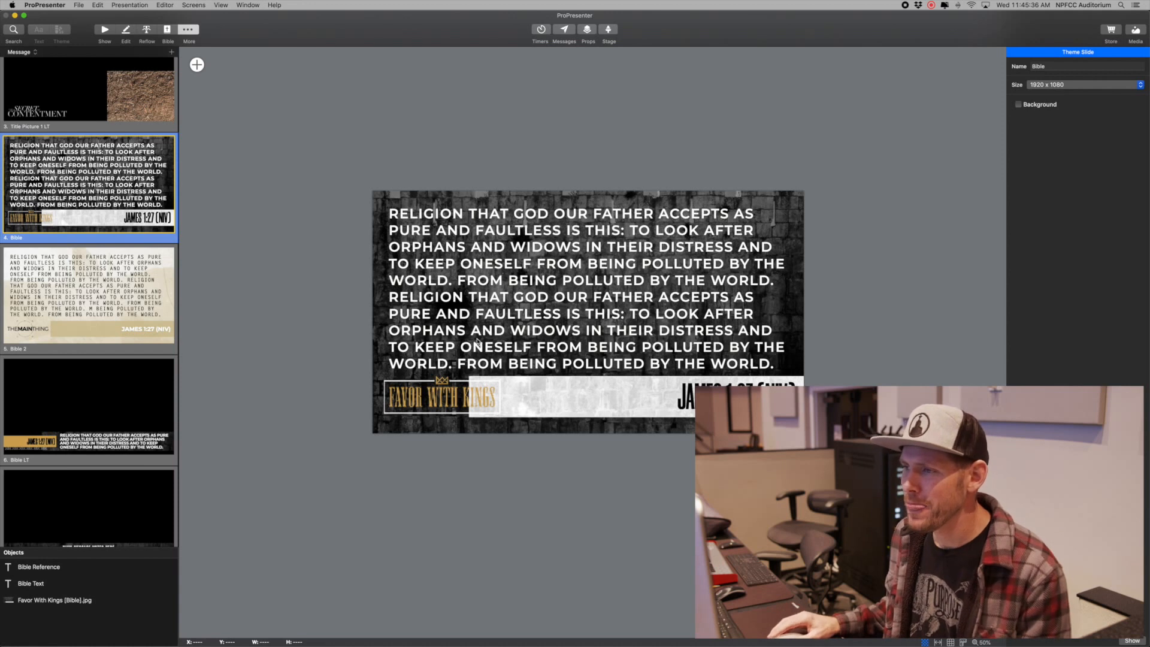
{"action": "scroll", "coordinate": [96, 245], "scroll_direction": "down", "scroll_amount": 3}
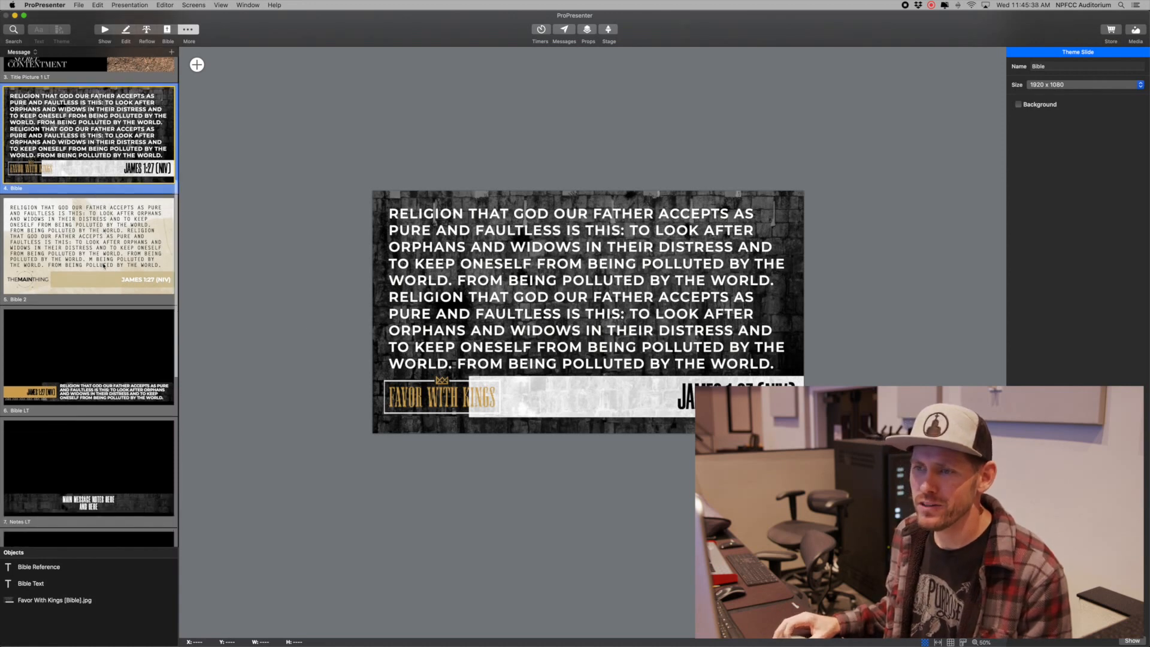
{"action": "left_click", "coordinate": [103, 265]}
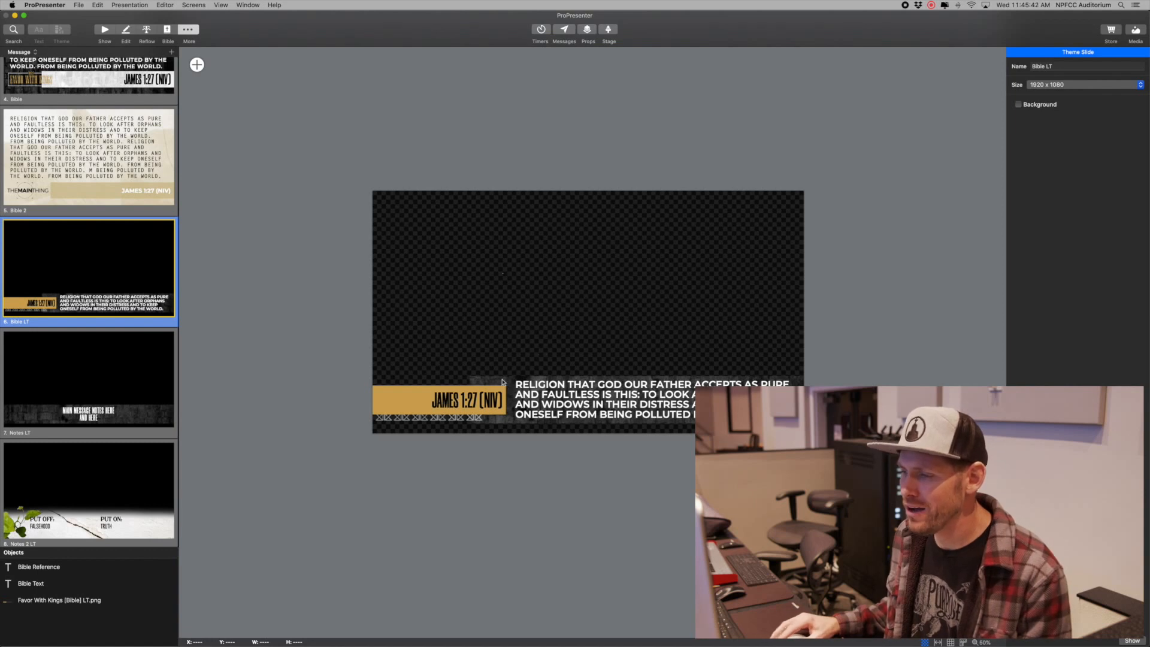
{"action": "left_click", "coordinate": [446, 400]}
{"action": "left_click", "coordinate": [585, 404]}
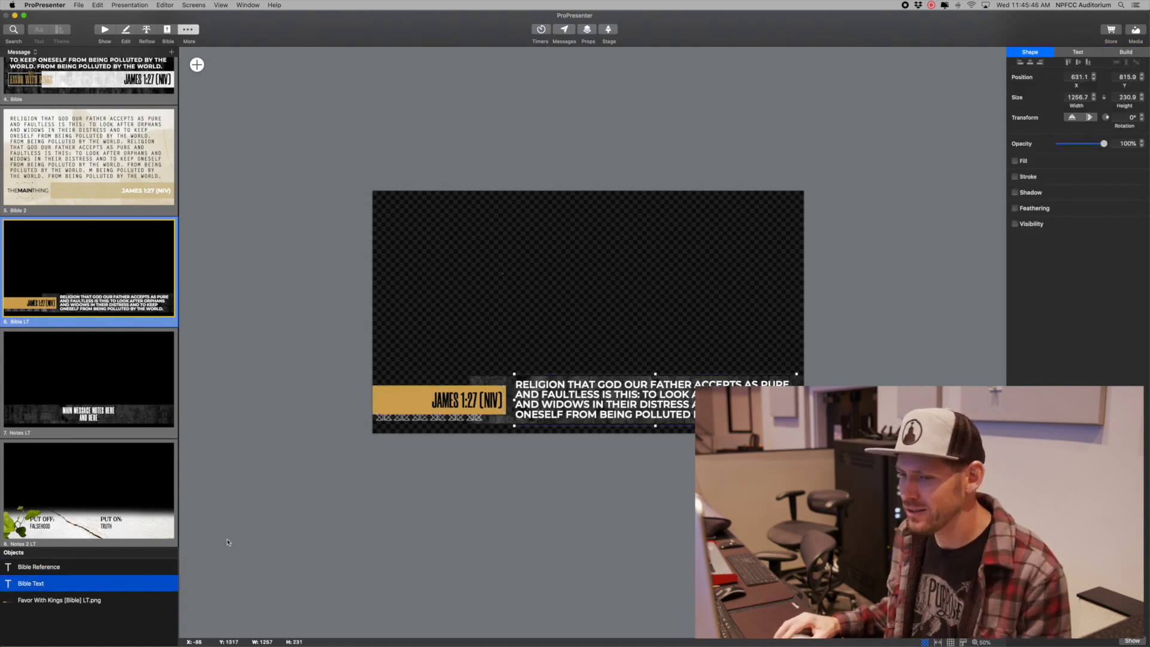
{"action": "left_click", "coordinate": [67, 601]}
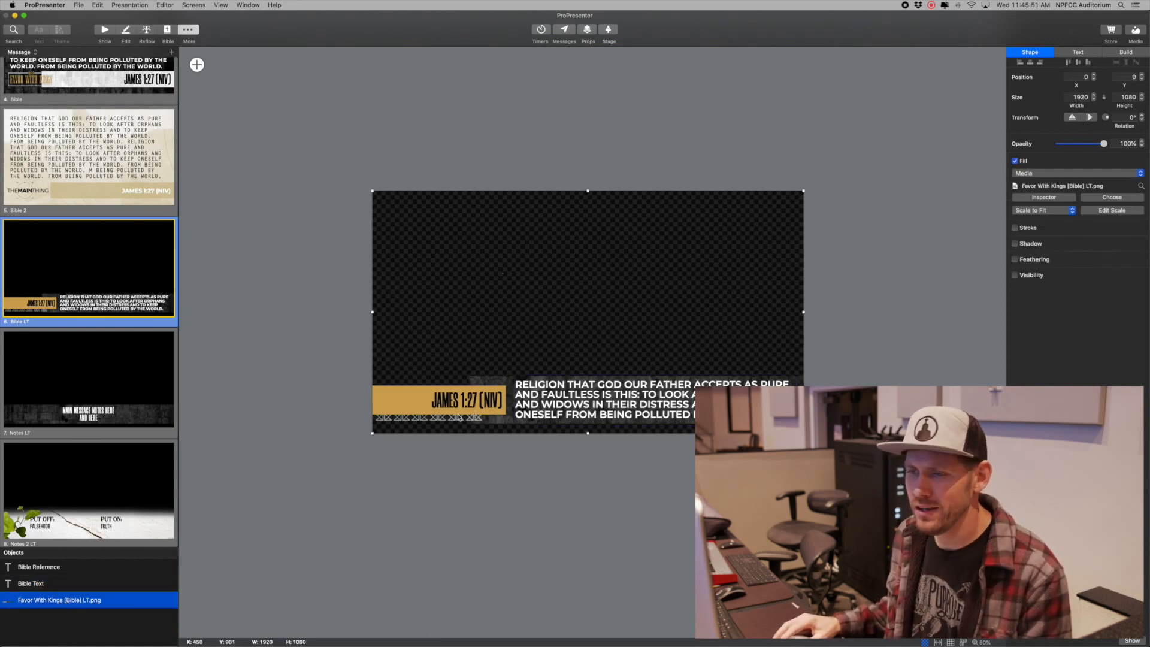
Examine the Notes LT theme slide's message notes text and background graphic, and check the options for adding an object
{"action": "left_click", "coordinate": [141, 382]}
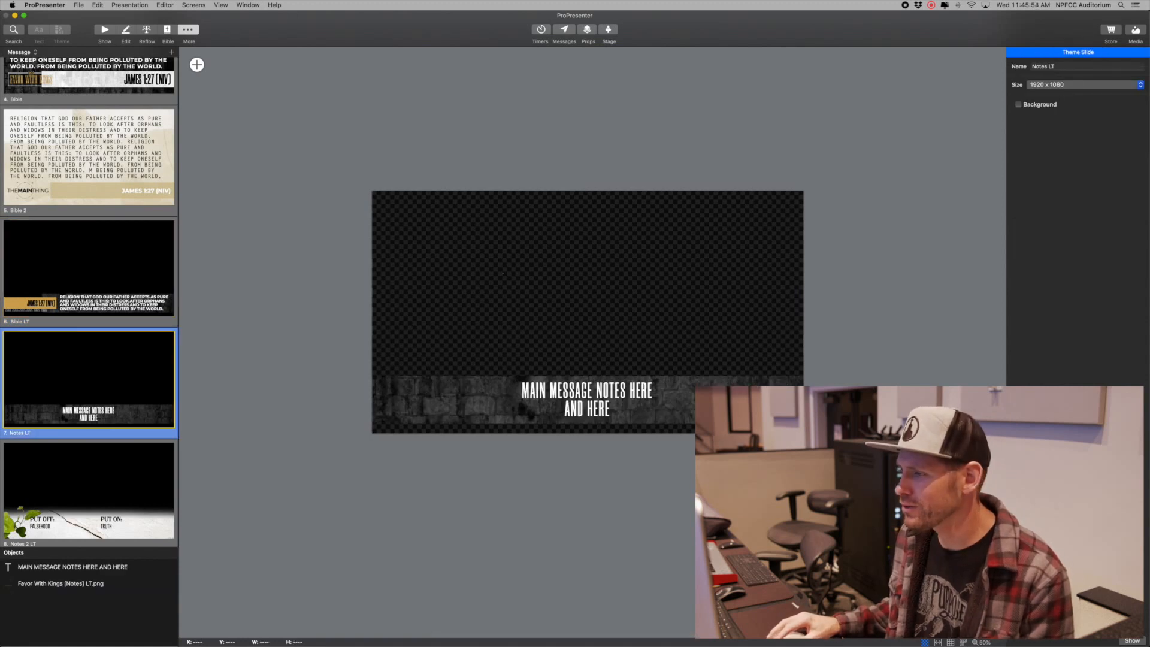
{"action": "left_click", "coordinate": [72, 567]}
{"action": "left_click", "coordinate": [60, 583]}
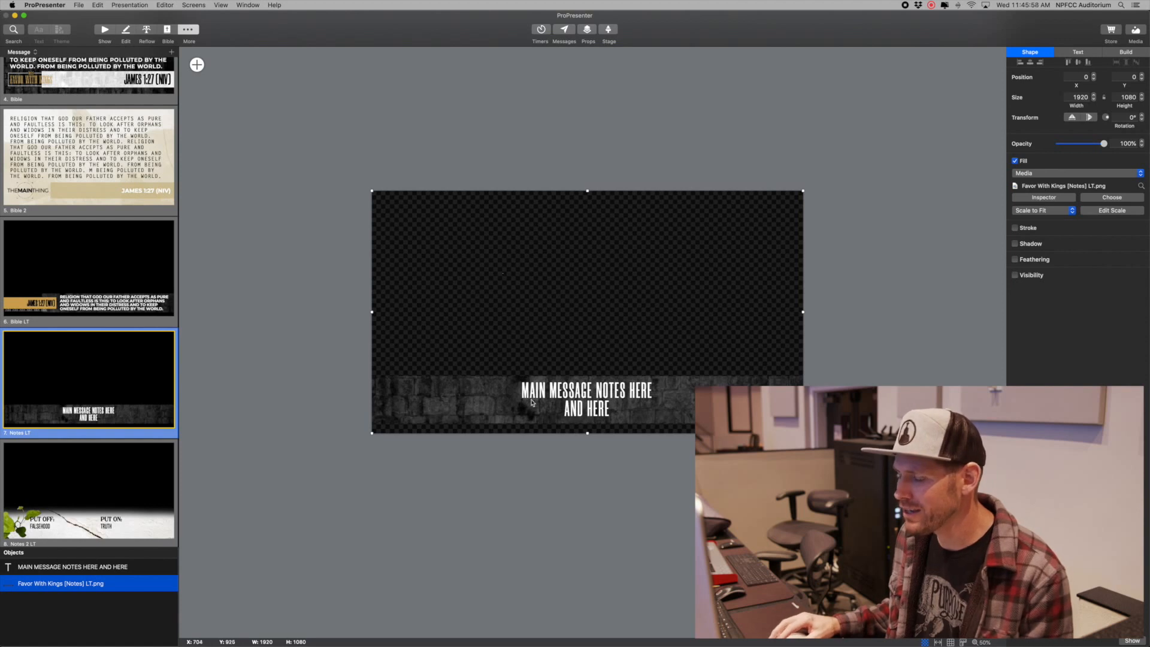
{"action": "left_click", "coordinate": [564, 395]}
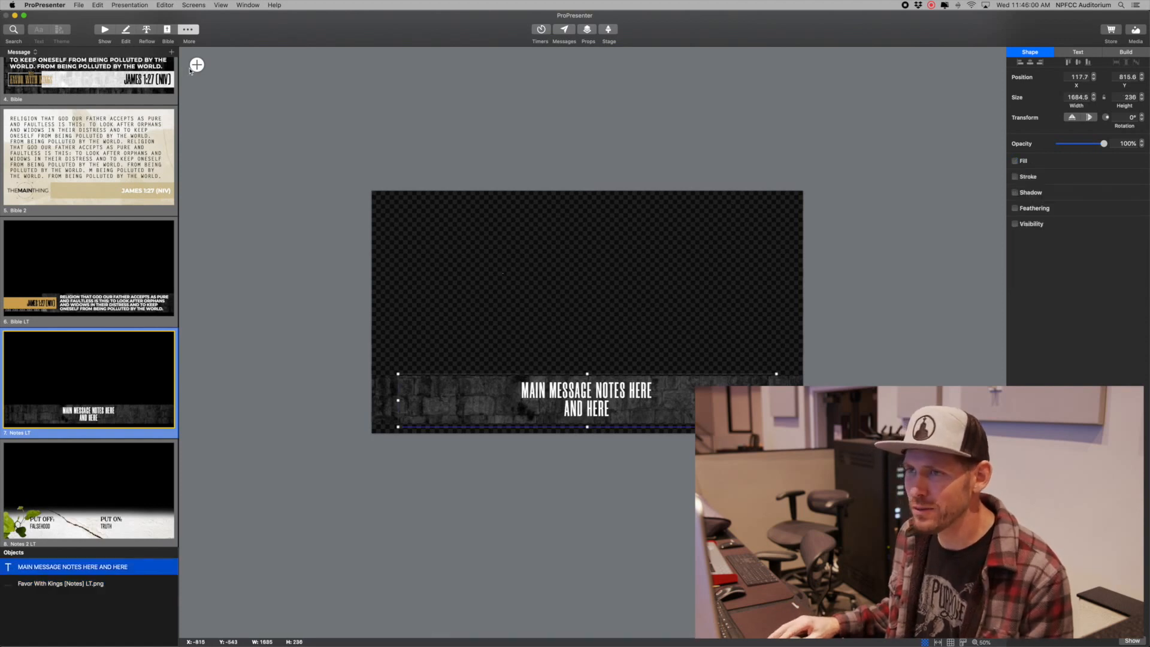
{"action": "left_click", "coordinate": [196, 65]}
{"action": "left_click", "coordinate": [607, 484]}
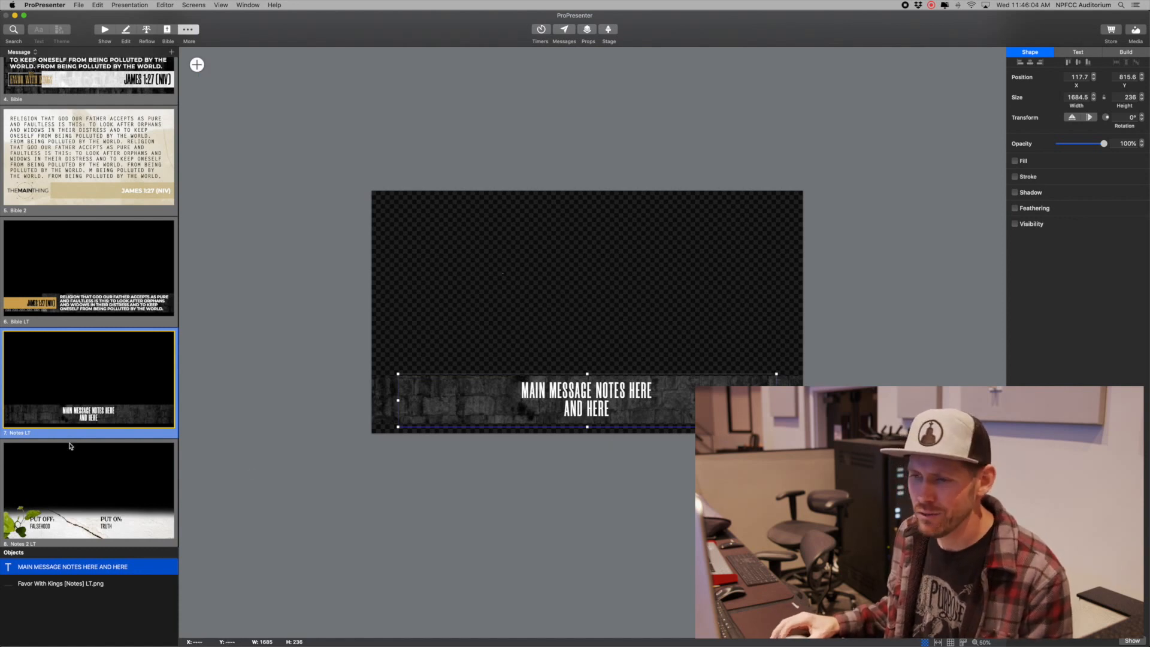
Look through the slides of the Message theme, and return to the show view
{"action": "scroll", "coordinate": [91, 440], "scroll_direction": "down", "scroll_amount": 10}
{"action": "scroll", "coordinate": [91, 442], "scroll_direction": "up", "scroll_amount": 5}
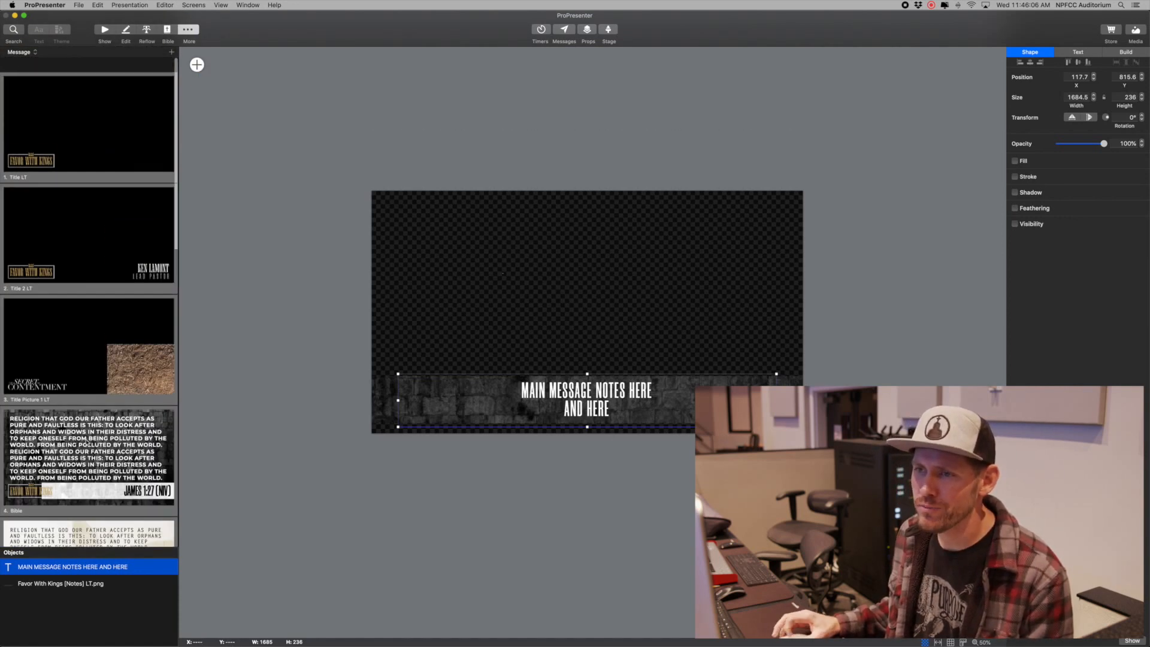
{"action": "scroll", "coordinate": [123, 401], "scroll_direction": "up", "scroll_amount": 4}
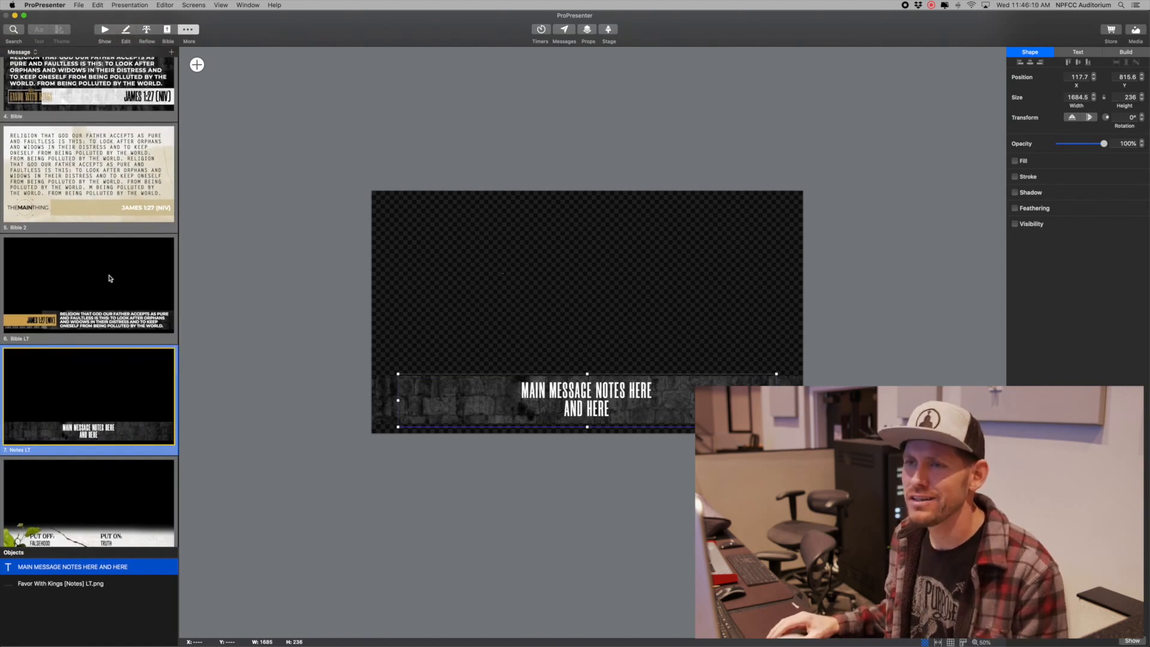
{"action": "left_click", "coordinate": [104, 29]}
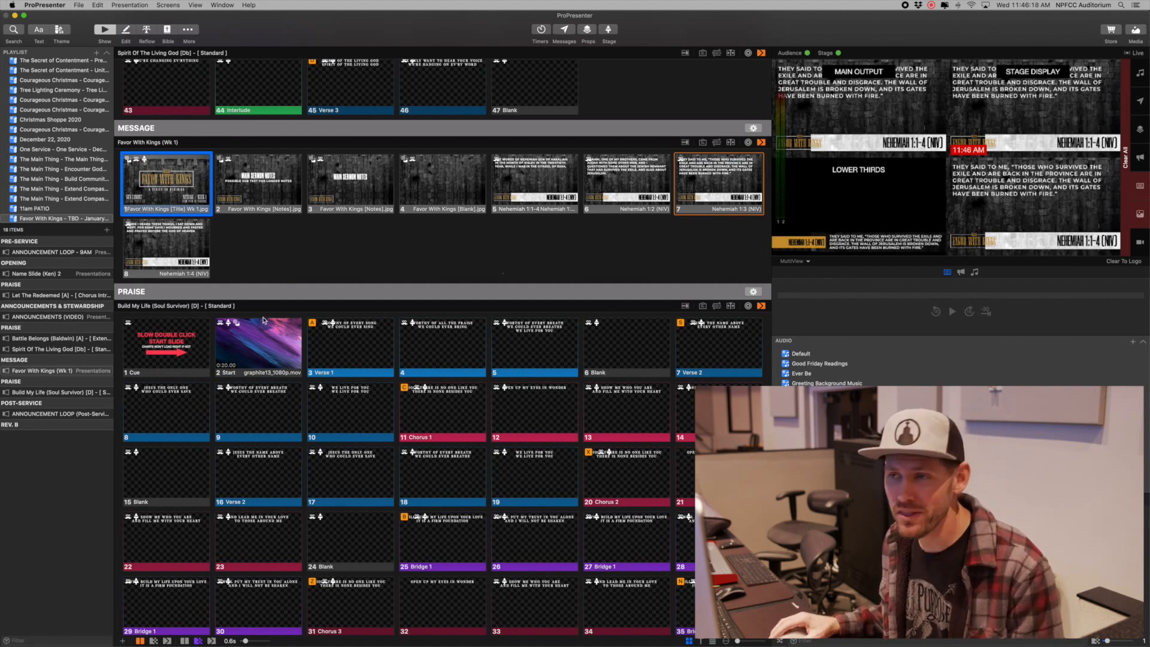
Open the Looks window and compare the Text Lower Thirds, No Text Formatting and Message (Bible, Notes, Blank, Title) presets
{"action": "left_click", "coordinate": [180, 4]}
{"action": "left_click", "coordinate": [180, 47]}
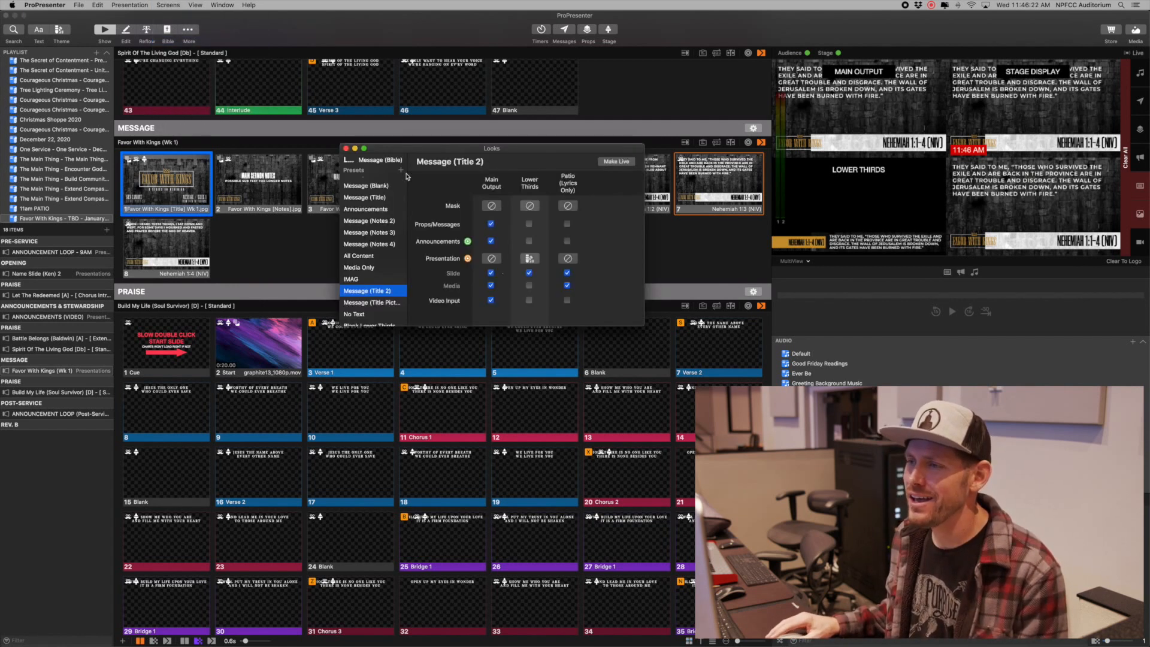
{"action": "scroll", "coordinate": [384, 252], "scroll_direction": "down", "scroll_amount": 1}
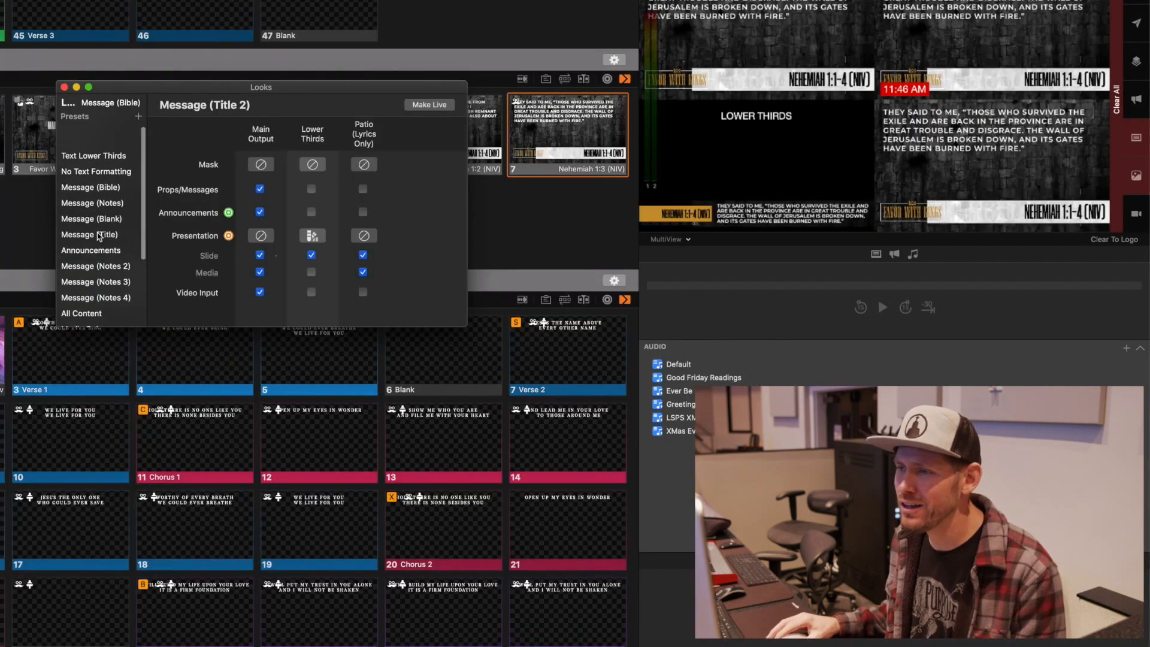
{"action": "scroll", "coordinate": [369, 231], "scroll_direction": "up", "scroll_amount": 4}
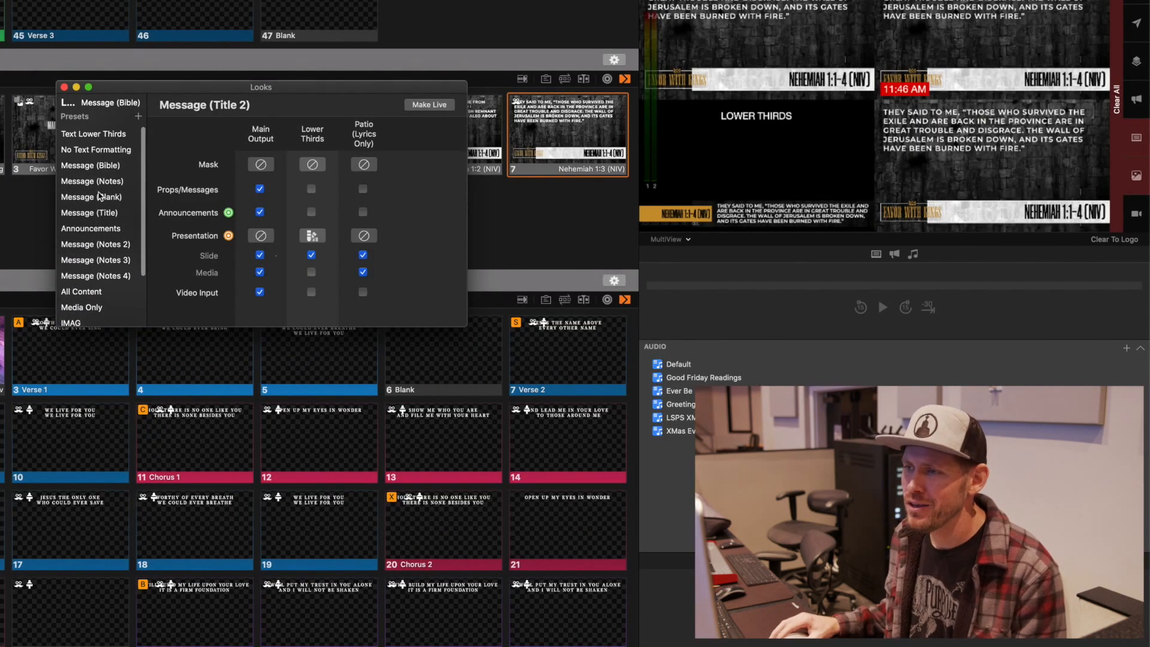
{"action": "left_click", "coordinate": [93, 171]}
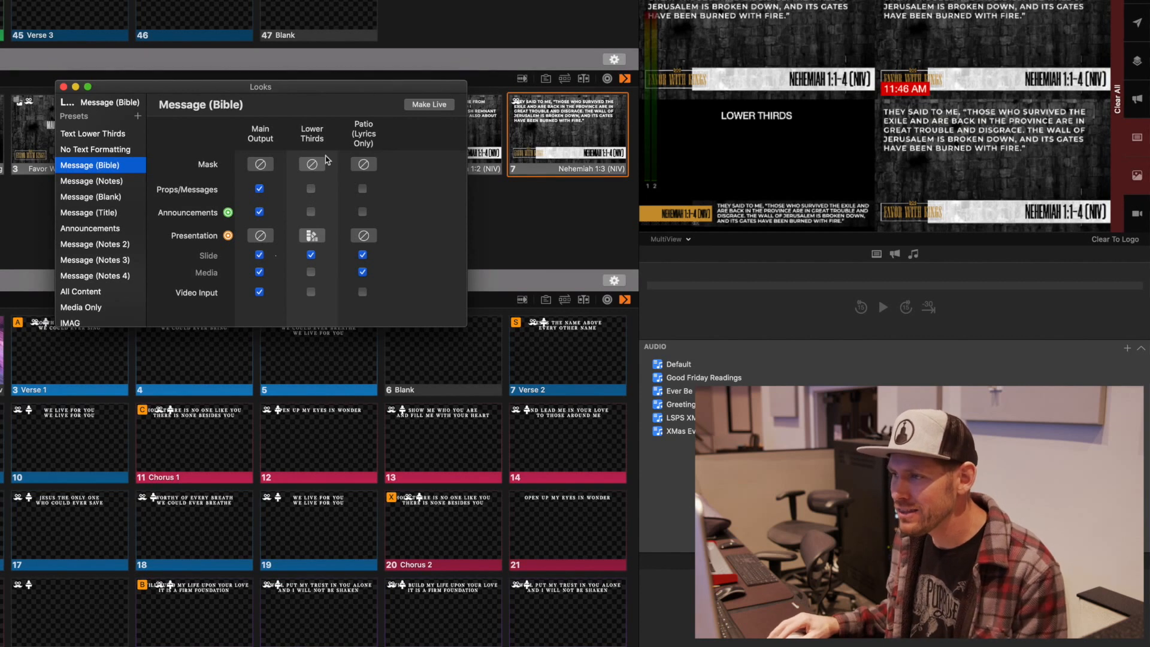
{"action": "left_click", "coordinate": [72, 183]}
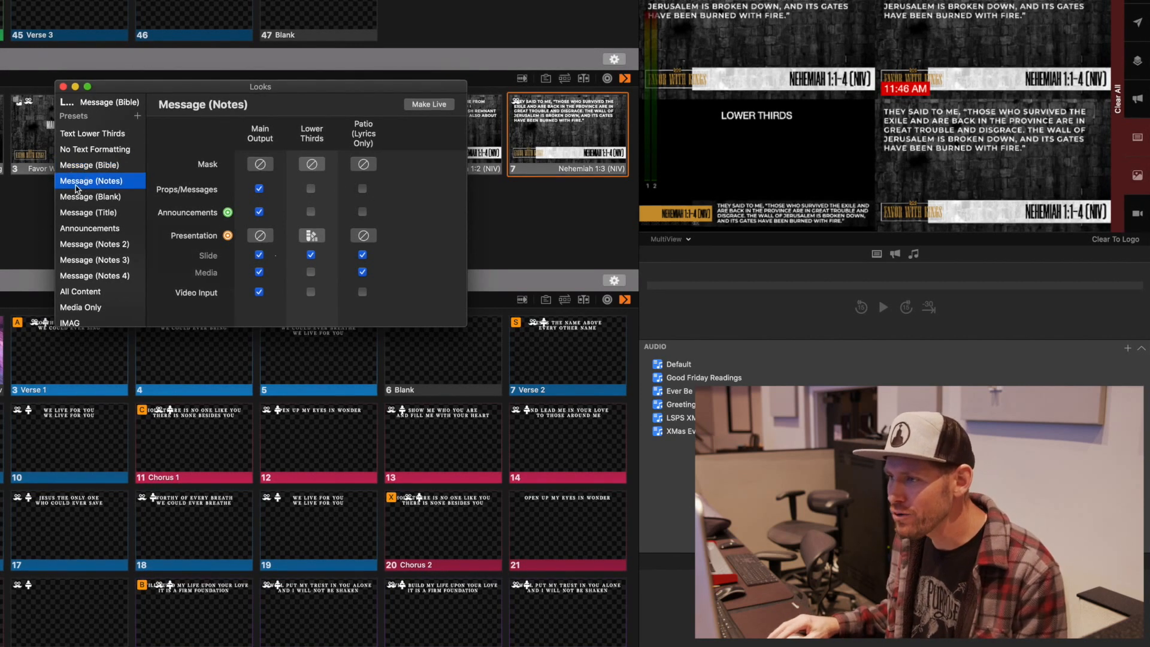
{"action": "left_click", "coordinate": [97, 198]}
{"action": "left_click", "coordinate": [98, 212]}
{"action": "left_click", "coordinate": [114, 197]}
{"action": "left_click", "coordinate": [127, 182]}
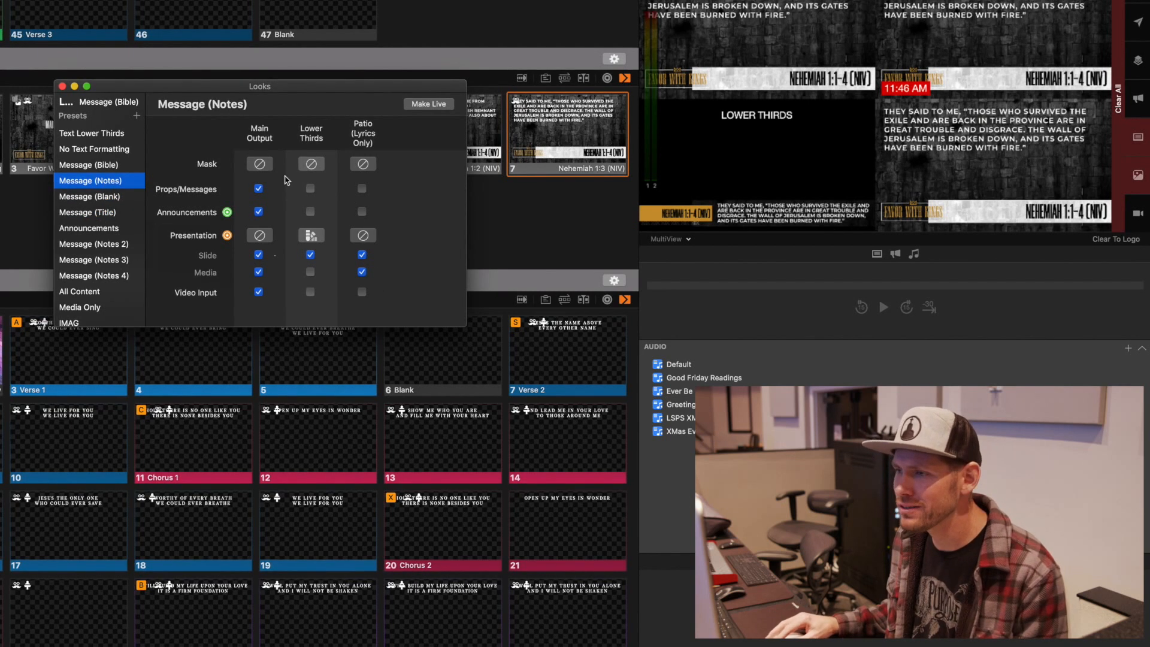
{"action": "left_click", "coordinate": [119, 168]}
{"action": "left_click", "coordinate": [113, 149]}
{"action": "left_click", "coordinate": [108, 135]}
{"action": "left_click", "coordinate": [96, 150]}
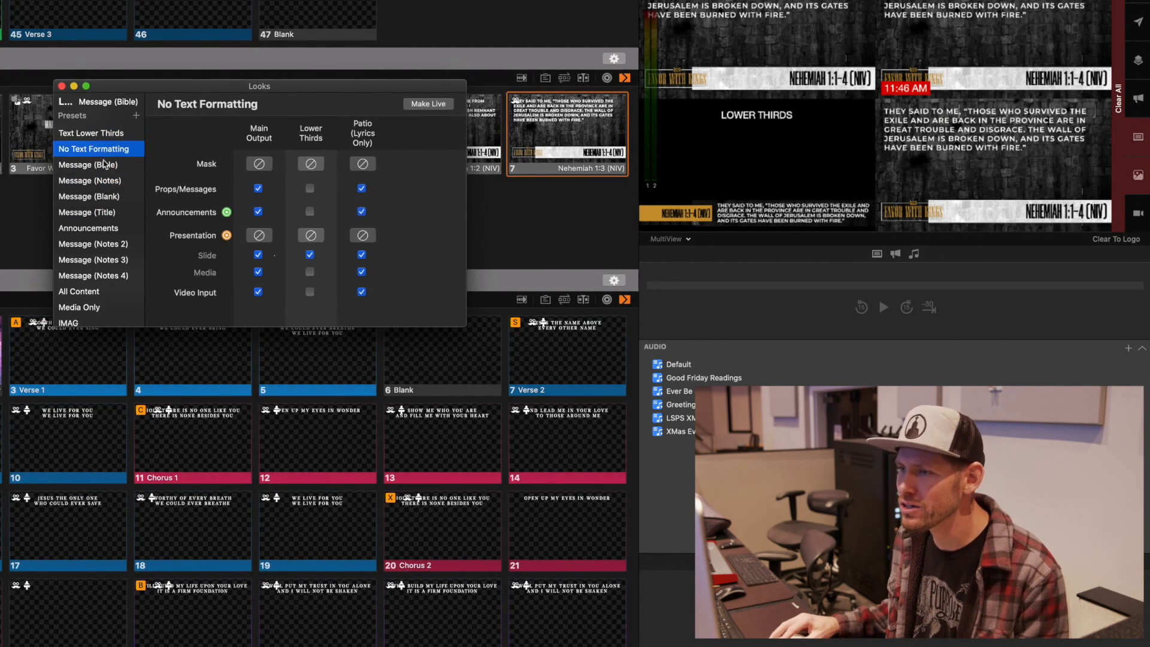
Check the Lower Thirds presentation themes of the Message (Bible) and Message (Notes) looks, keeping Bible LT and Notes LT
{"action": "left_click", "coordinate": [72, 170]}
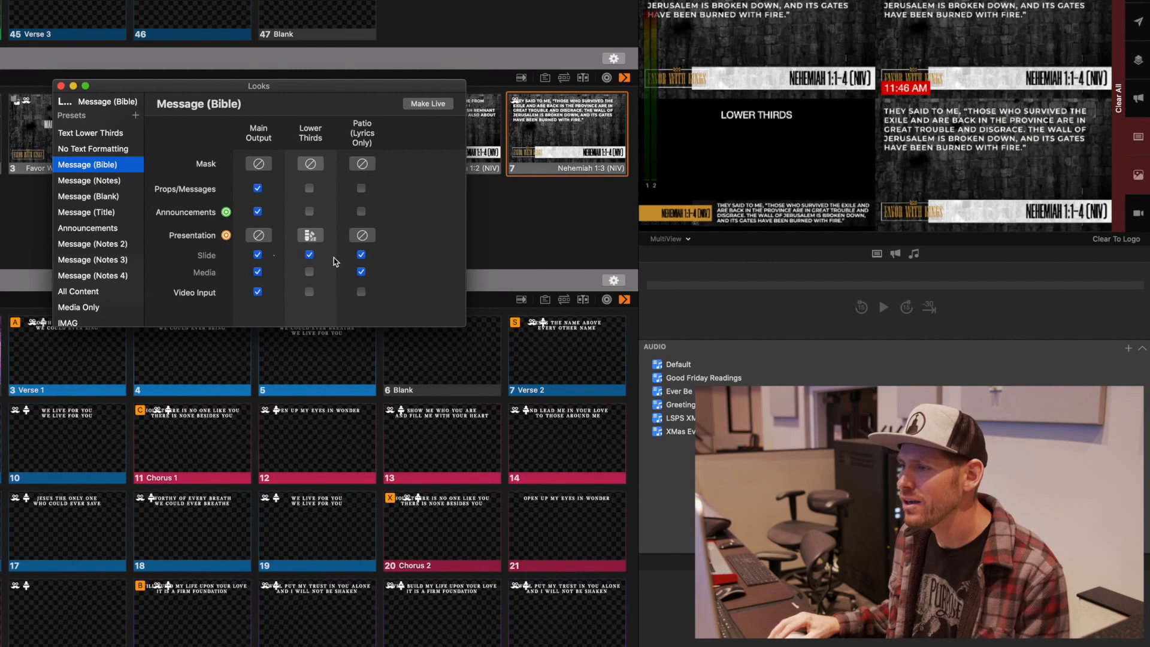
{"action": "left_click", "coordinate": [310, 235]}
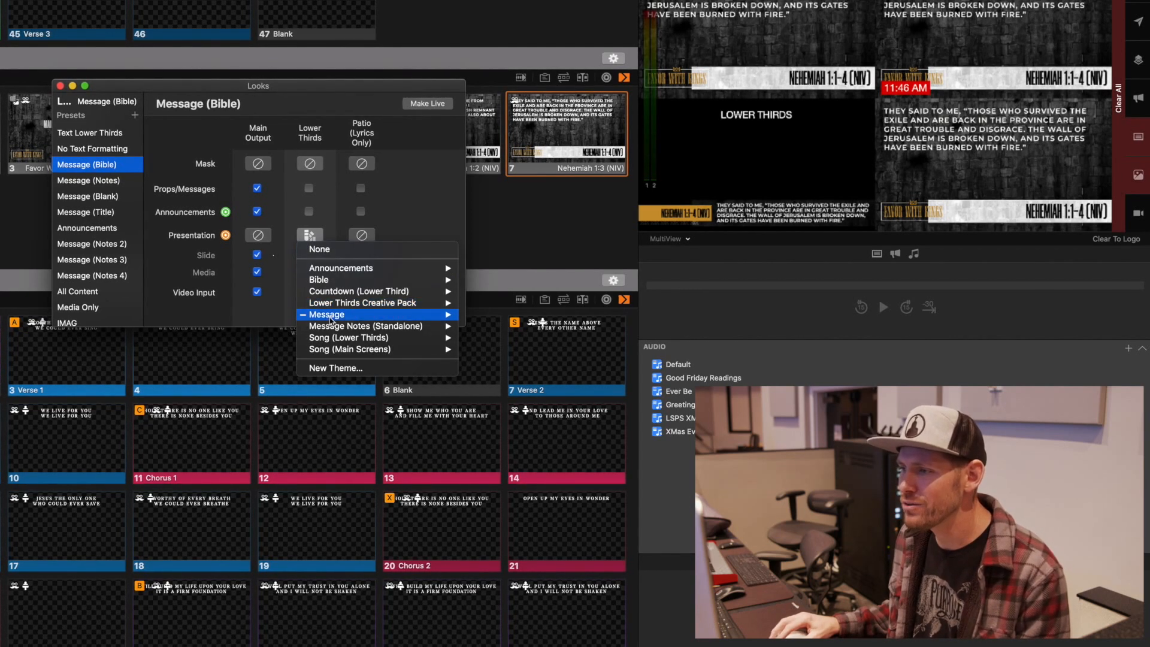
{"action": "mouse_move", "coordinate": [331, 316]}
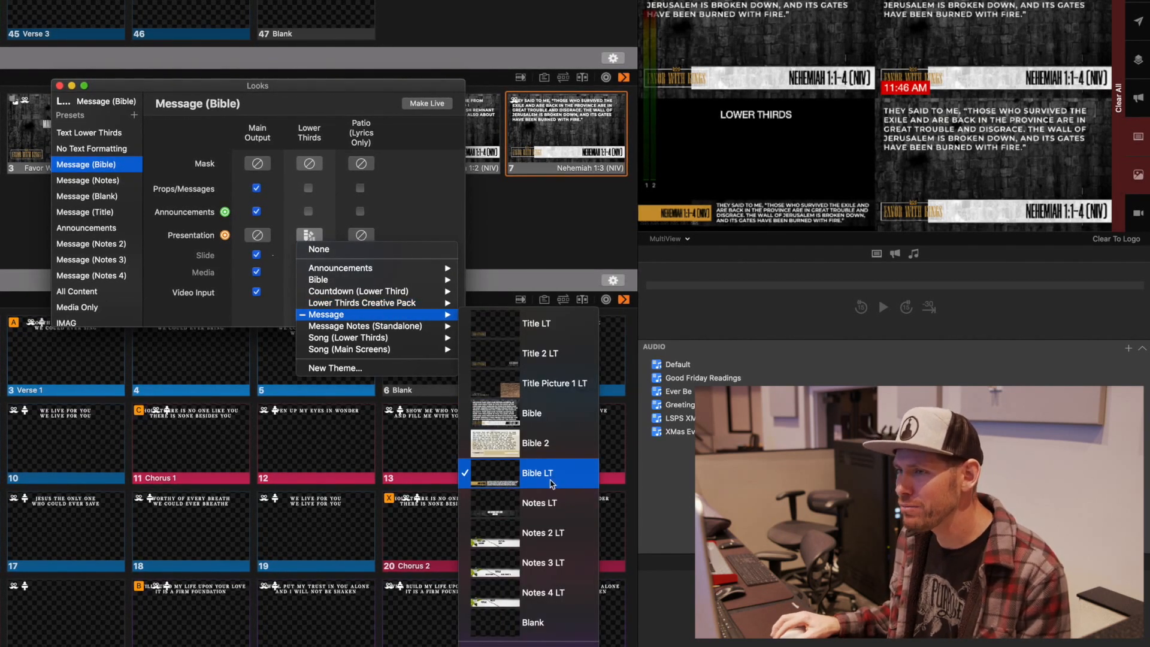
{"action": "left_click", "coordinate": [83, 179]}
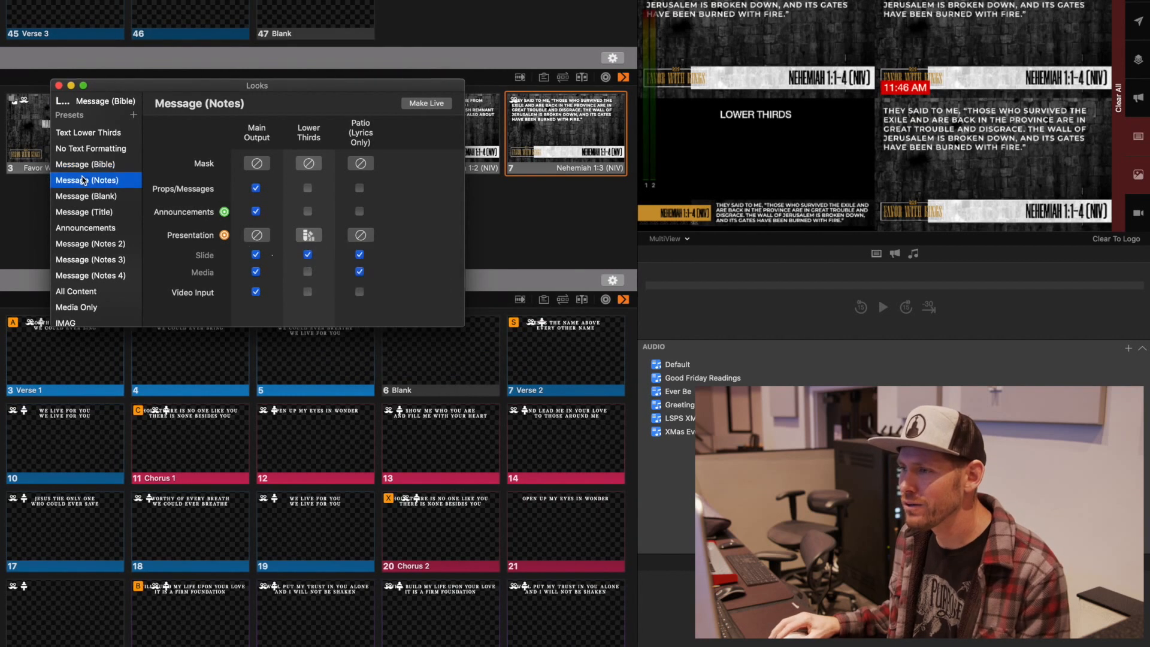
{"action": "left_click", "coordinate": [314, 239]}
{"action": "mouse_move", "coordinate": [350, 314]}
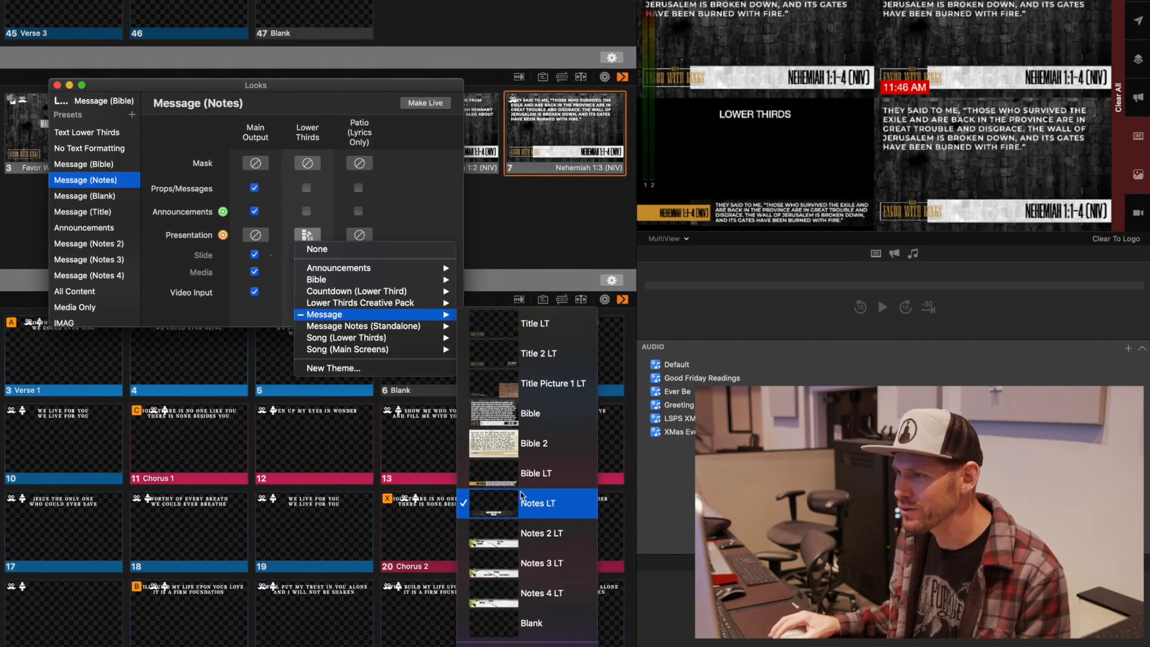
Review the Message (Blank) and Message (Title) looks and their Lower Thirds presentation theme choices, leaving them unchanged
{"action": "left_click", "coordinate": [98, 197]}
{"action": "left_click", "coordinate": [96, 198]}
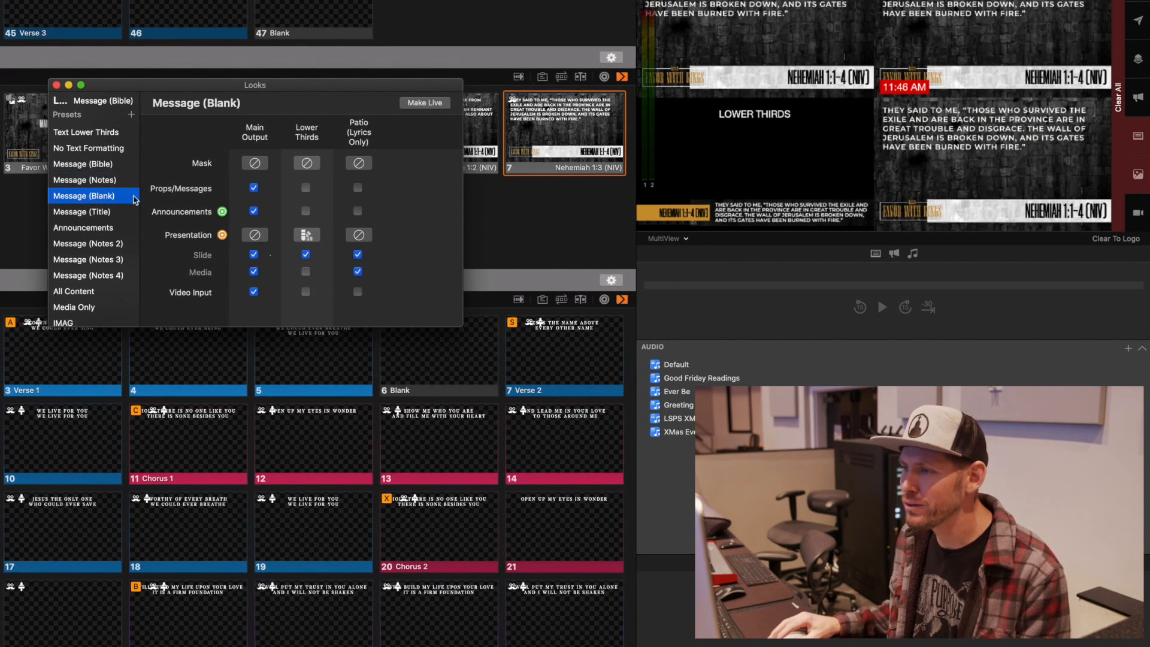
{"action": "left_click", "coordinate": [314, 235]}
{"action": "mouse_move", "coordinate": [337, 316]}
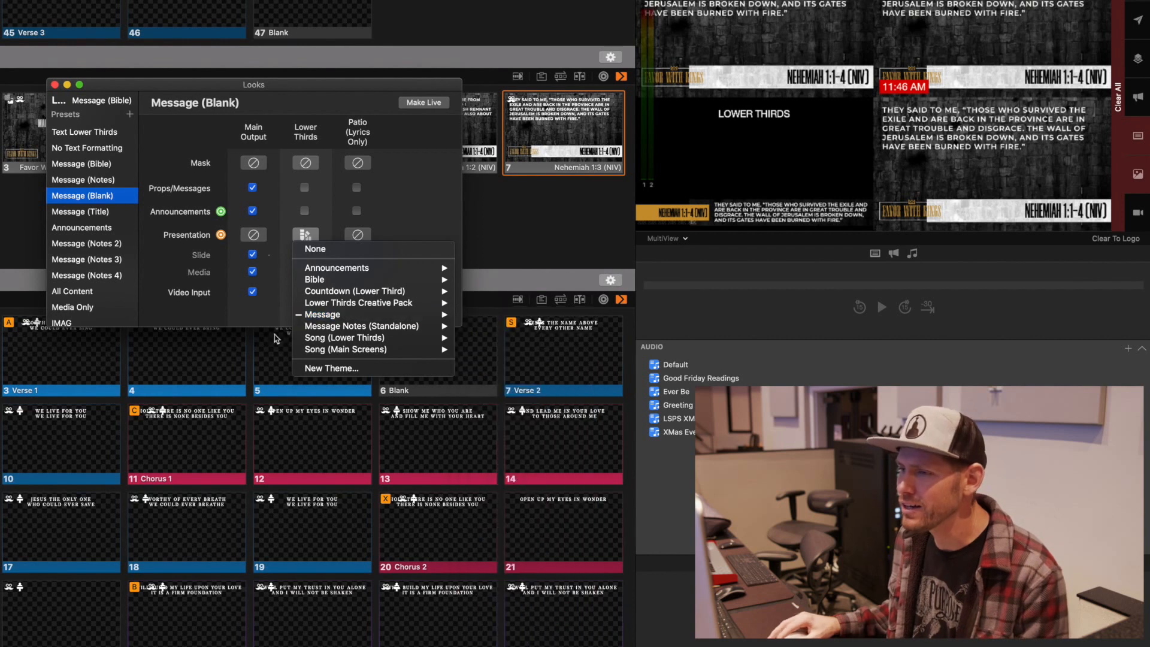
{"action": "left_click", "coordinate": [123, 219]}
{"action": "left_click", "coordinate": [108, 213]}
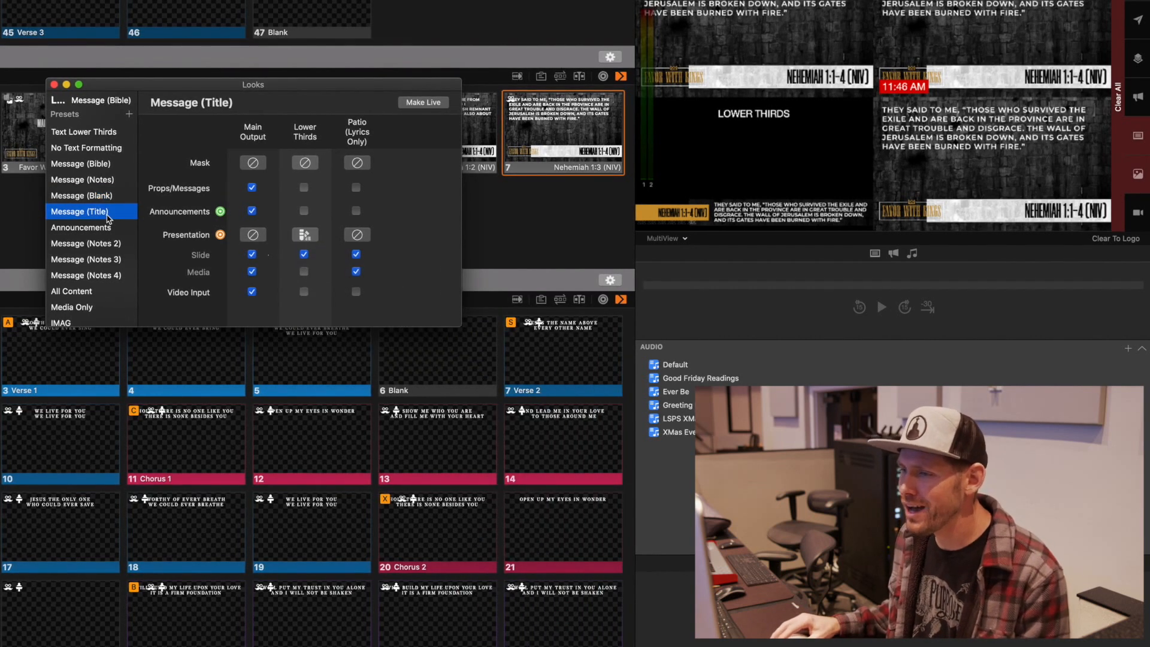
{"action": "left_click", "coordinate": [305, 234]}
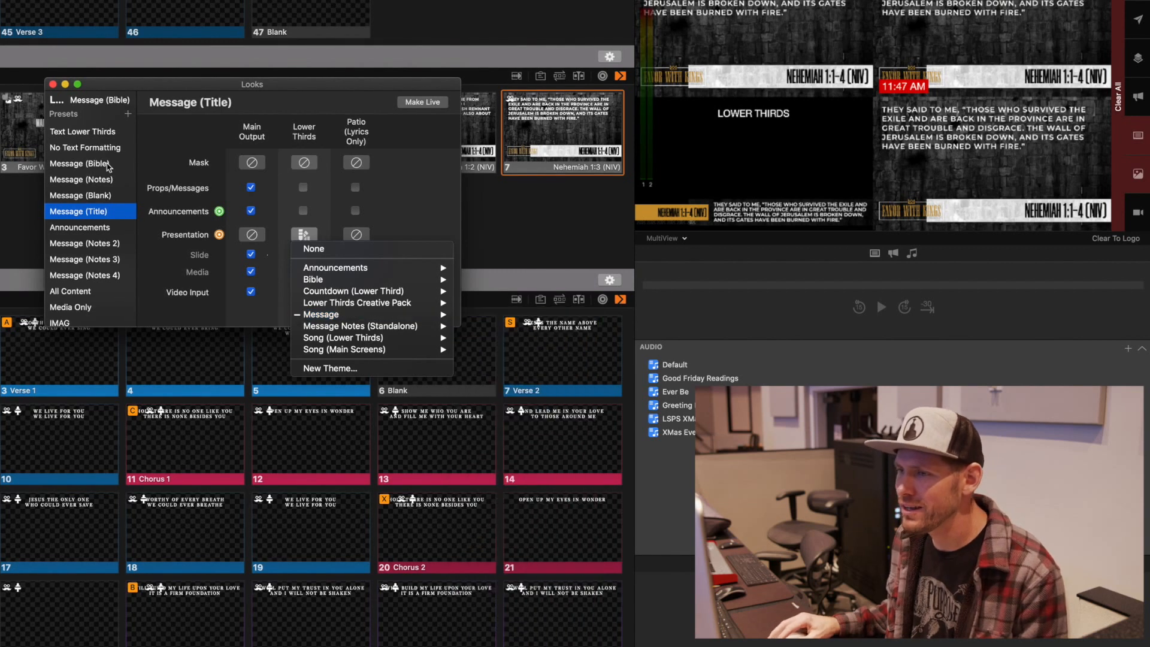
{"action": "left_click", "coordinate": [101, 217]}
Check the Lower Thirds presentation theme of the Message (Title 2) look, keeping Title 2 LT
{"action": "scroll", "coordinate": [102, 208], "scroll_direction": "down", "scroll_amount": 3}
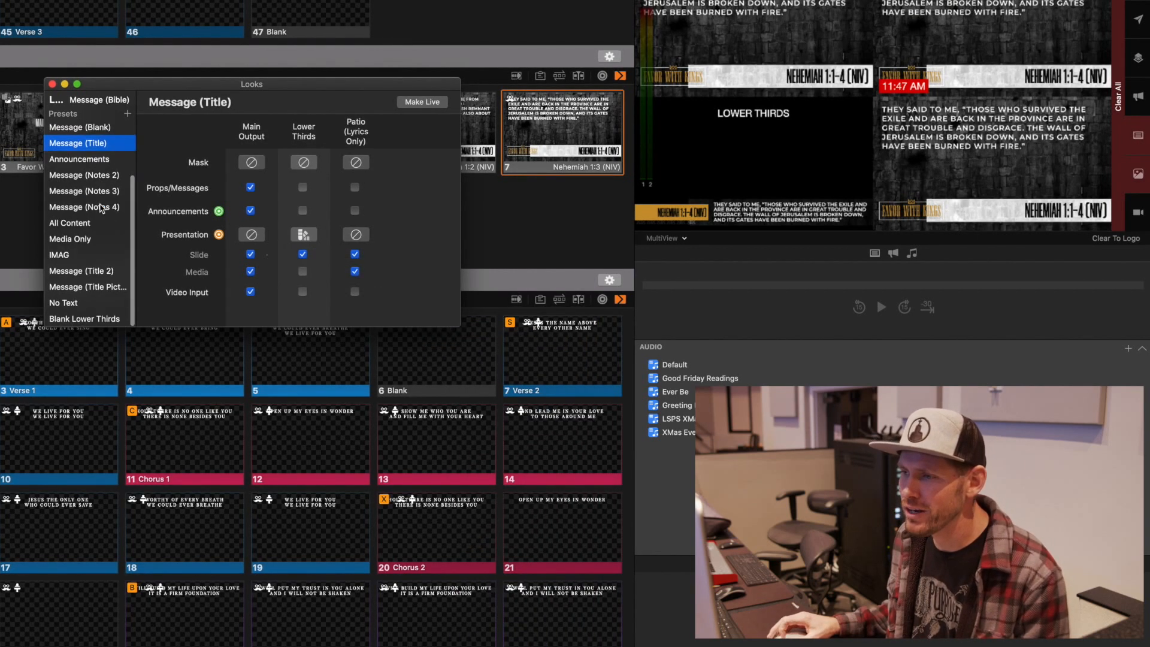
{"action": "left_click", "coordinate": [70, 273]}
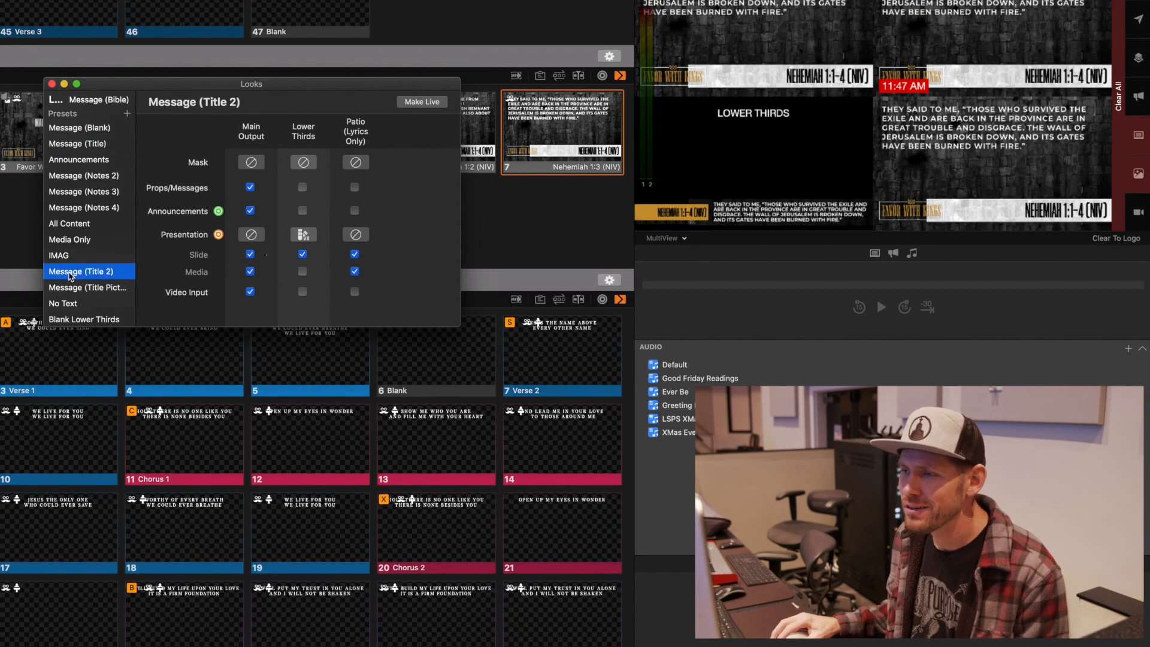
{"action": "left_click", "coordinate": [303, 234]}
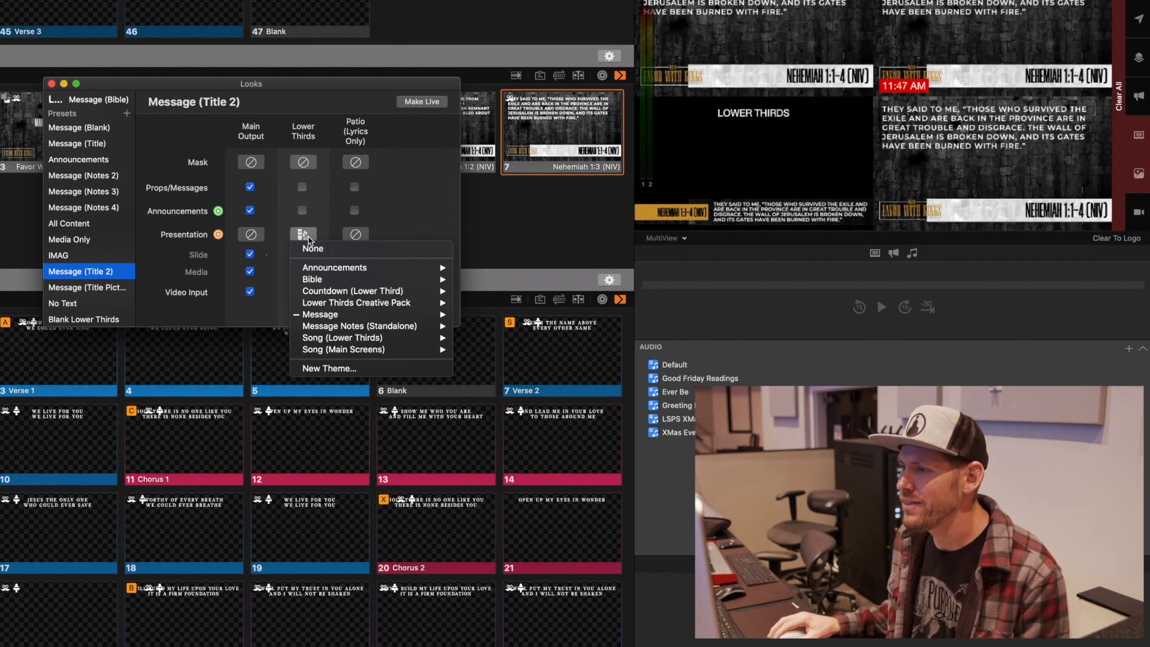
{"action": "mouse_move", "coordinate": [333, 316]}
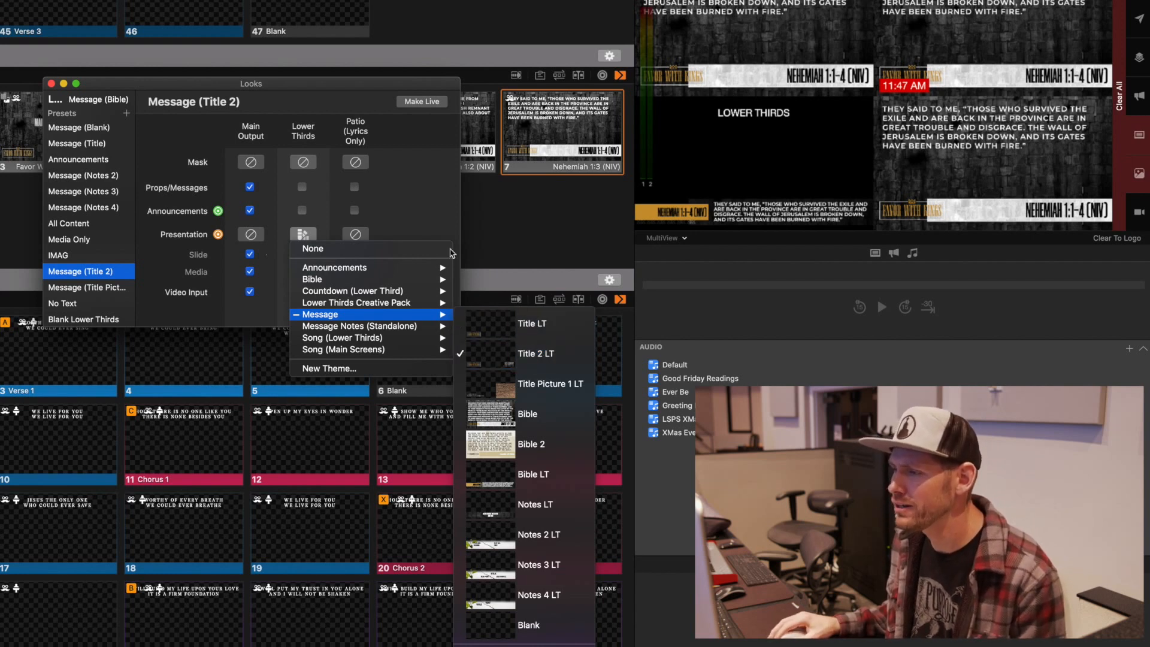
{"action": "left_click", "coordinate": [411, 200]}
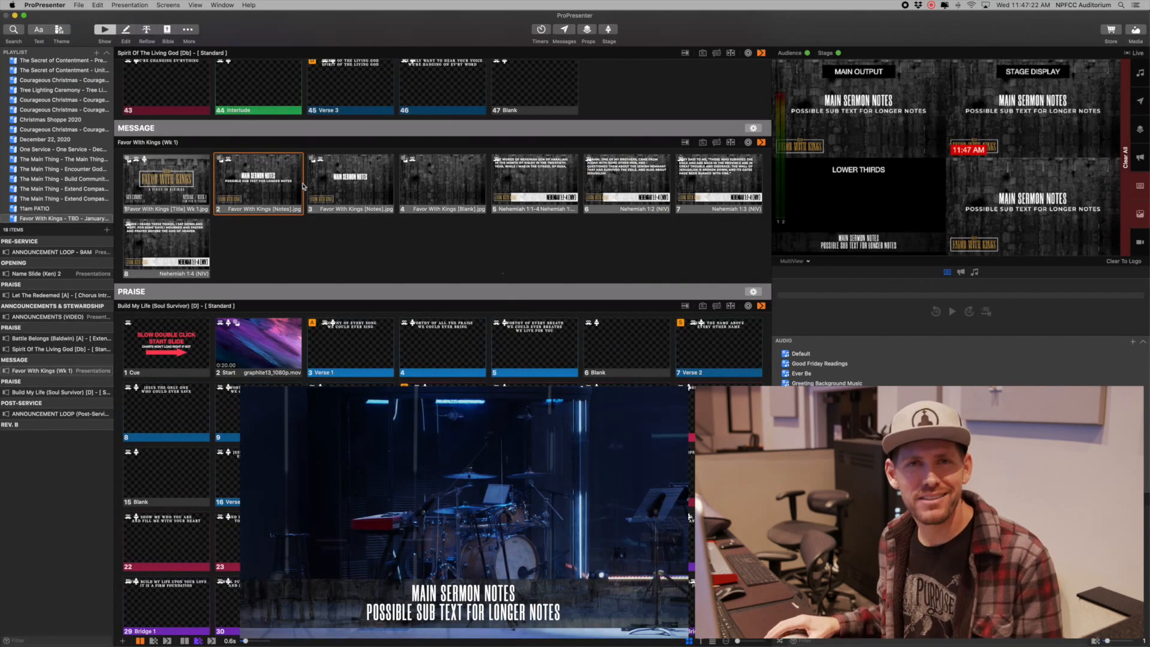